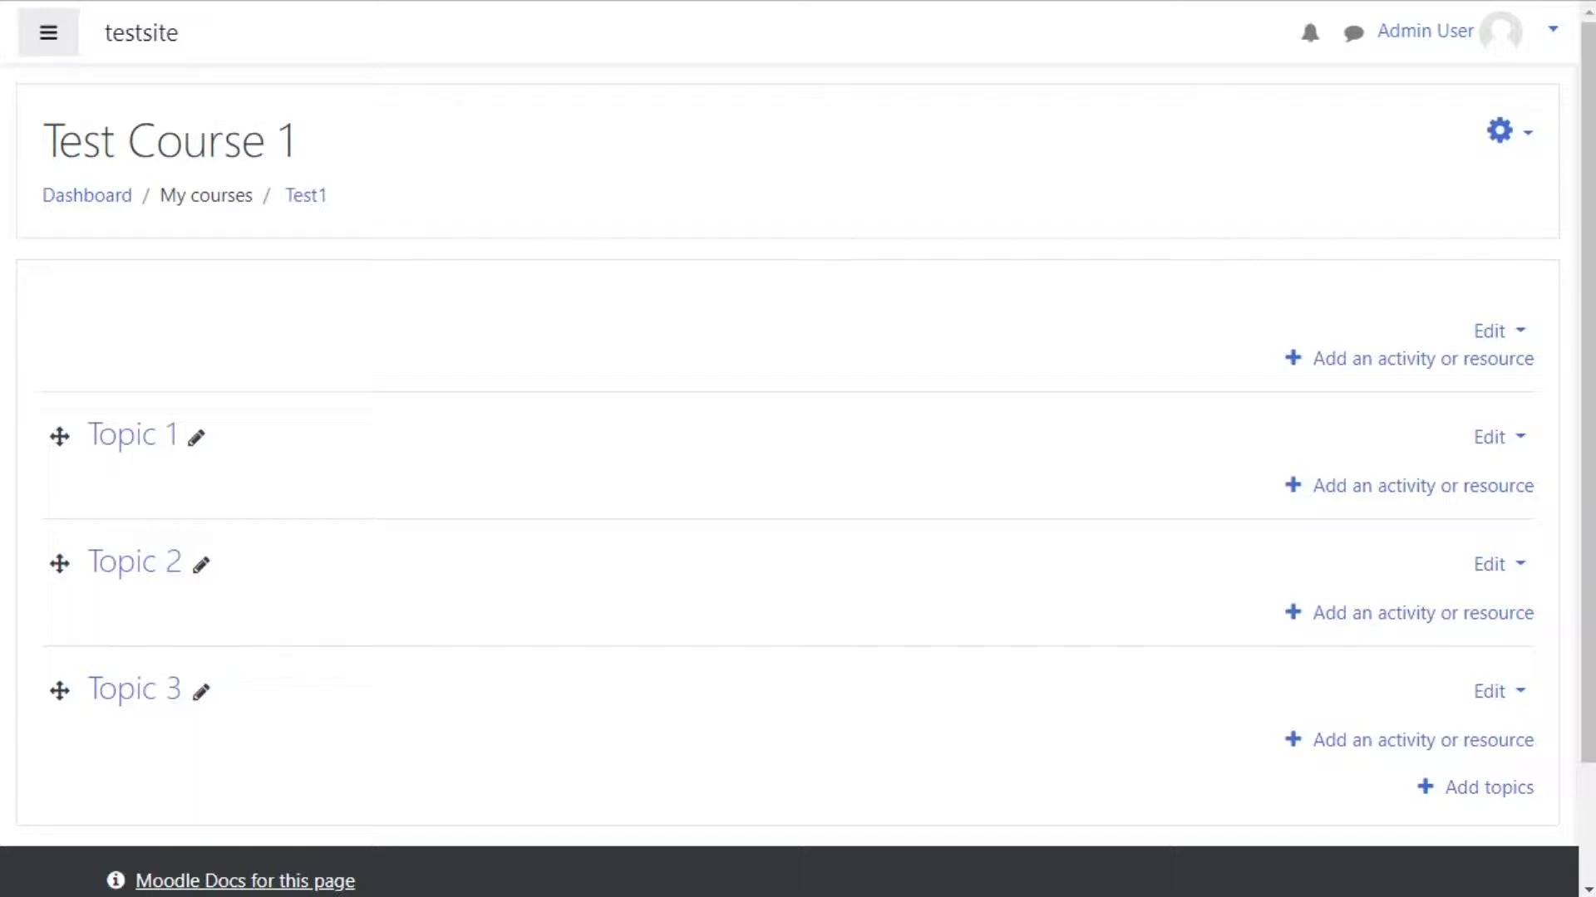
Step: Add a new Page resource to the course's top section
left_click(1423, 359)
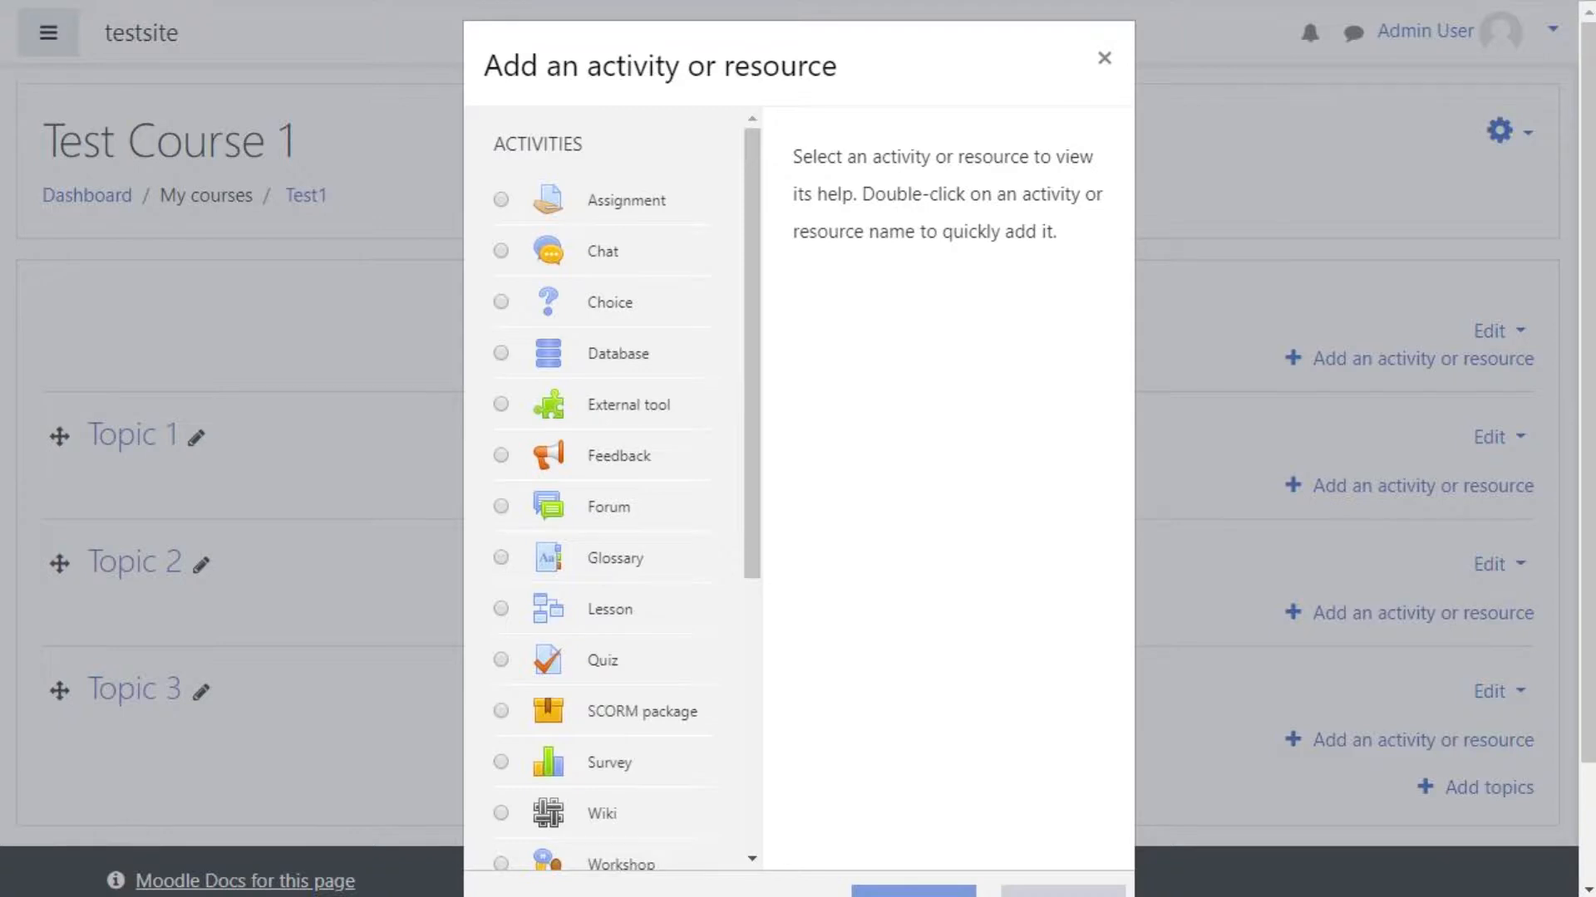
scroll(627, 492, "down", 1)
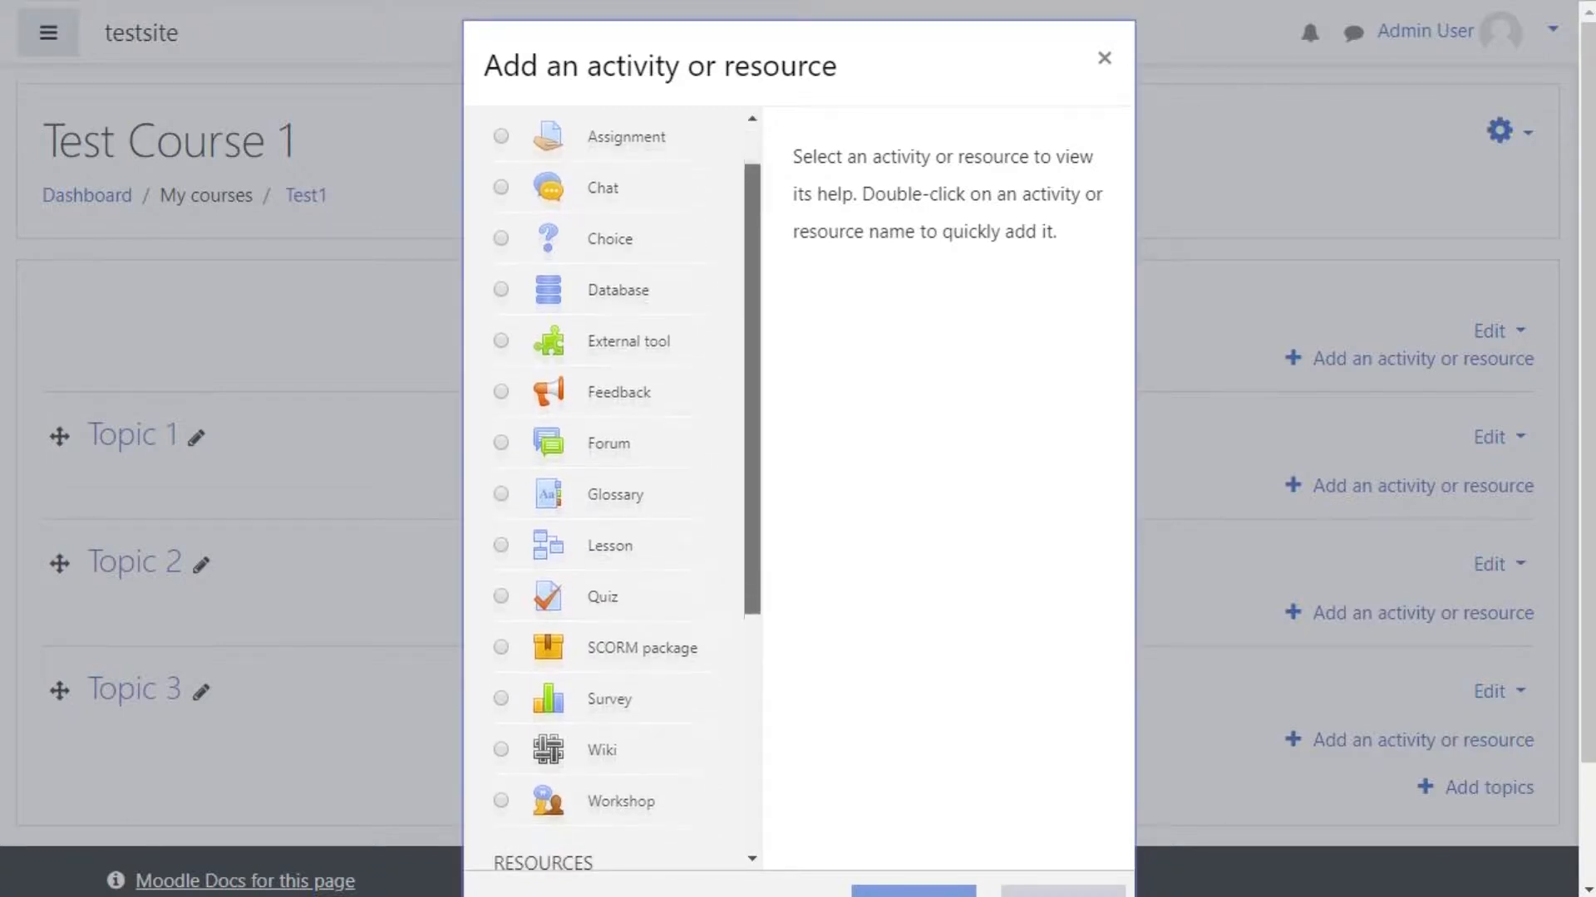
scroll(627, 492, "down", 4)
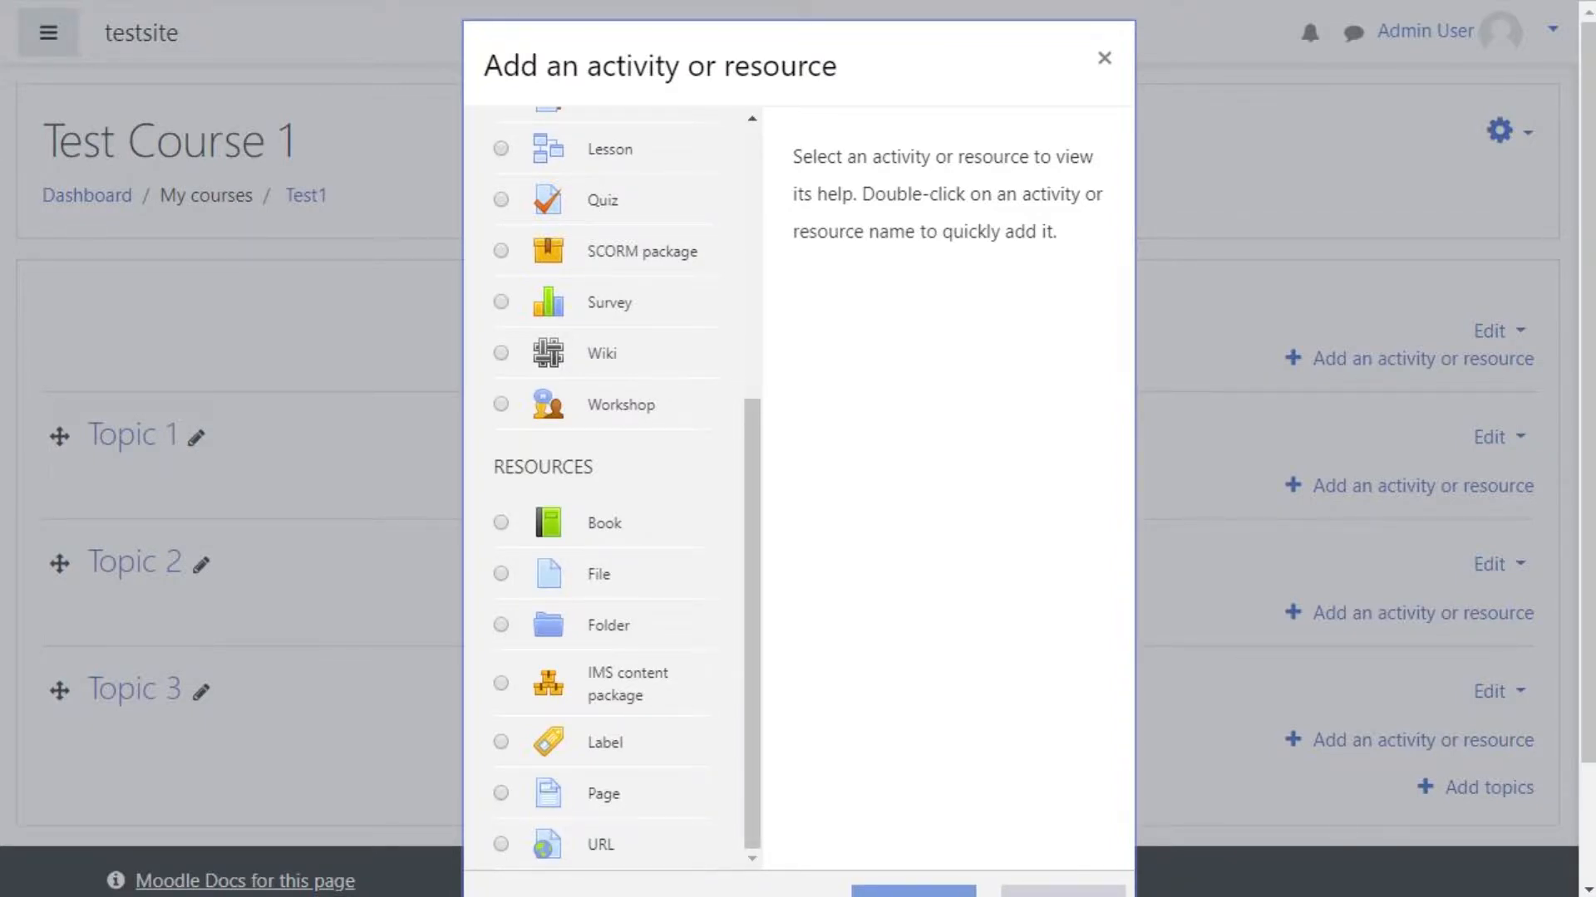
left_click(605, 743)
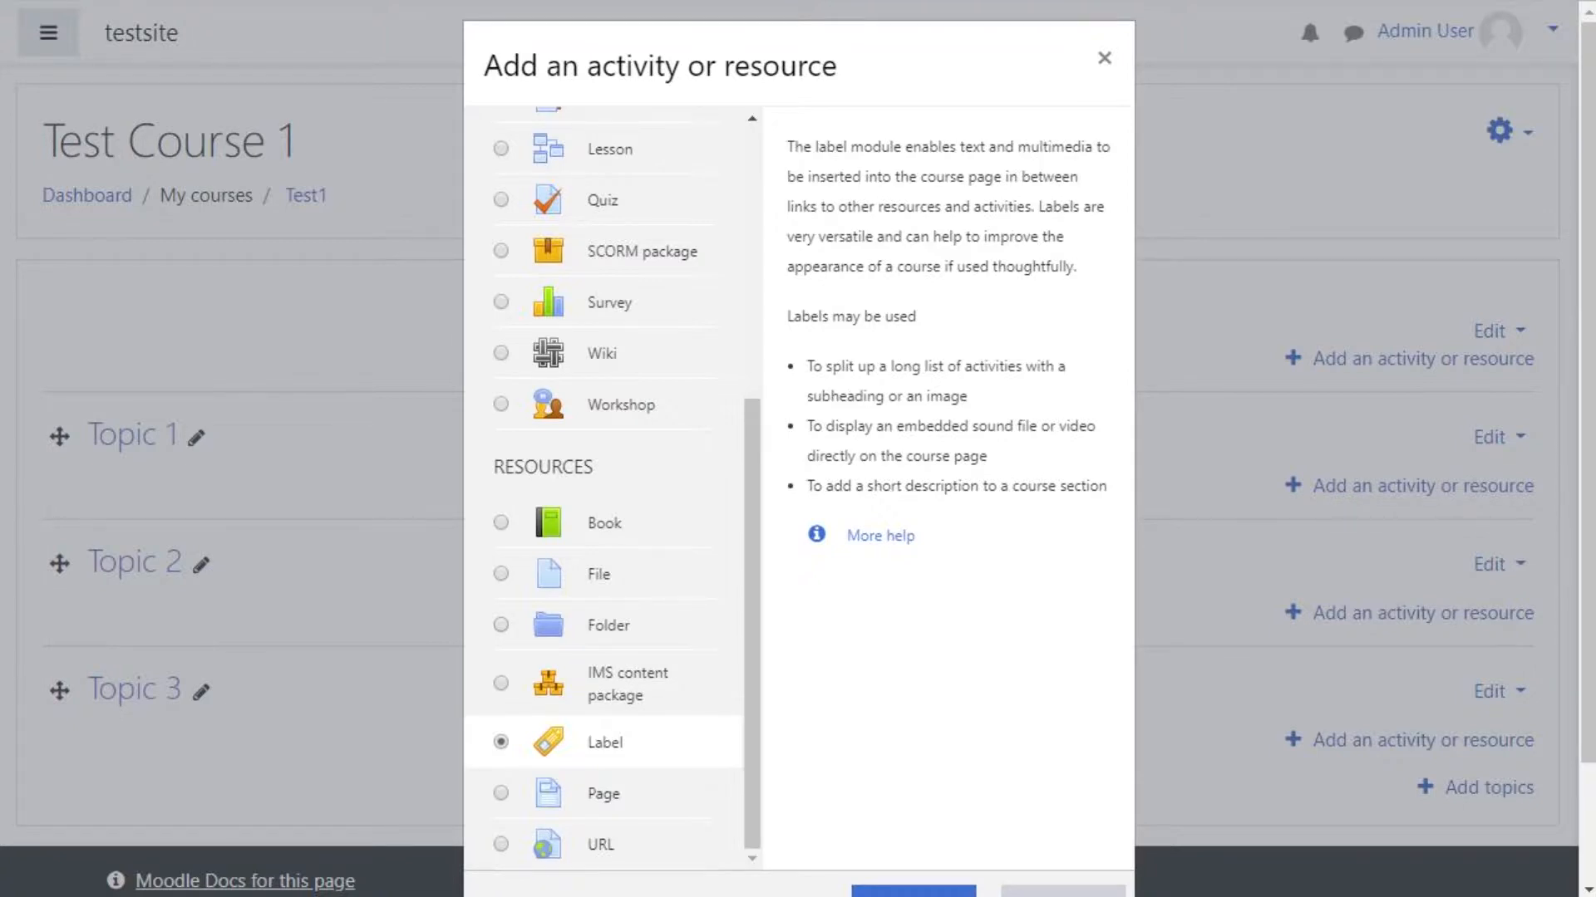
left_click(502, 794)
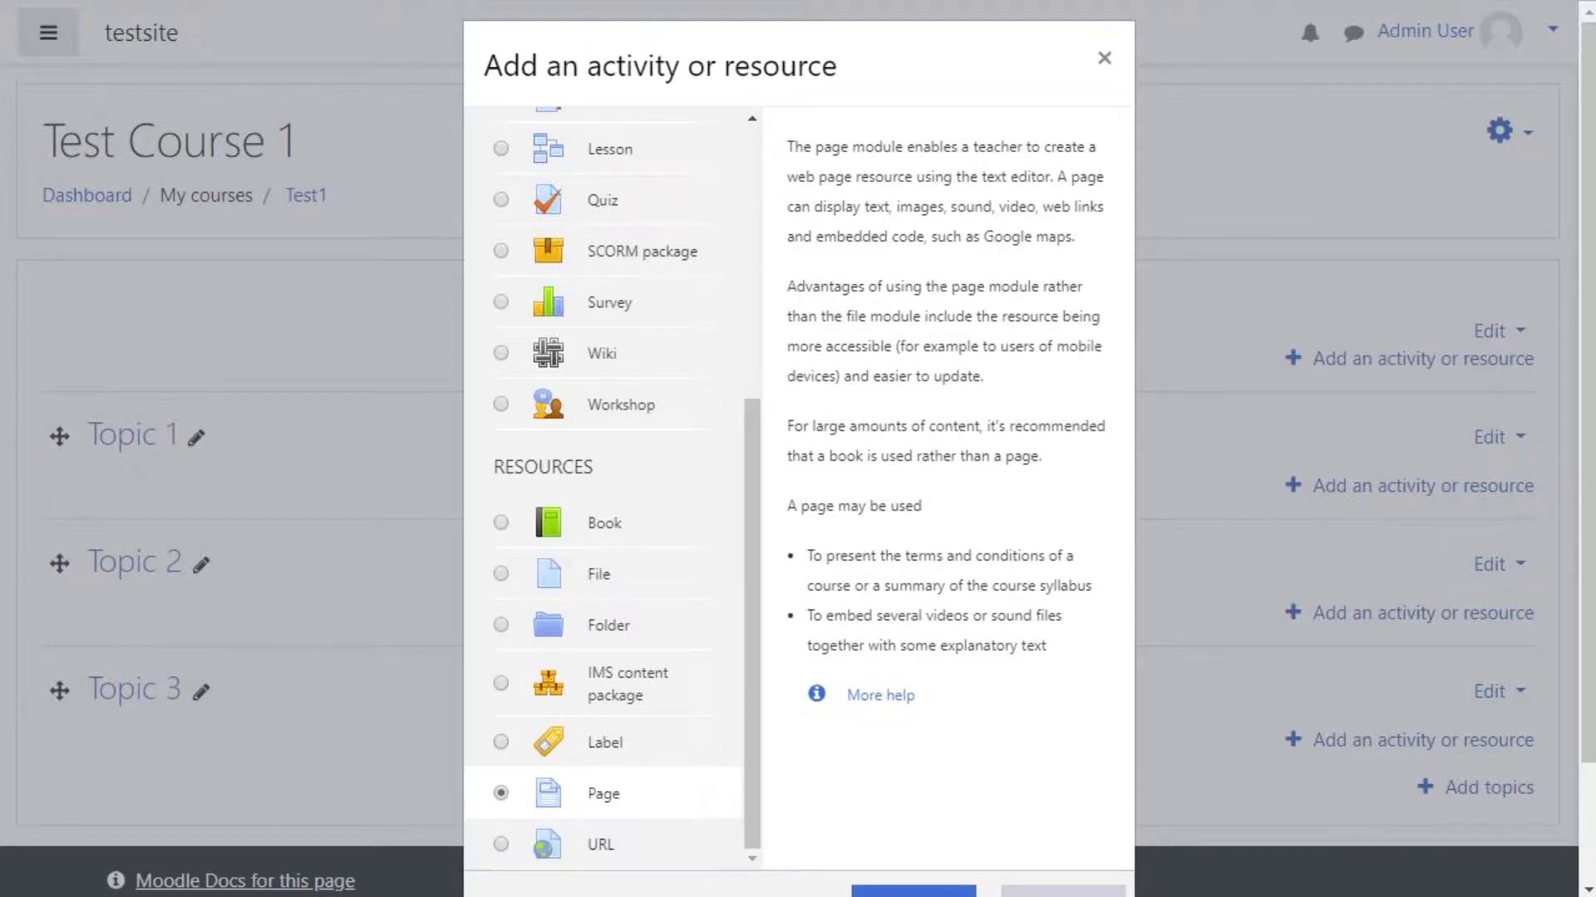
scroll(798, 449, "down", 2)
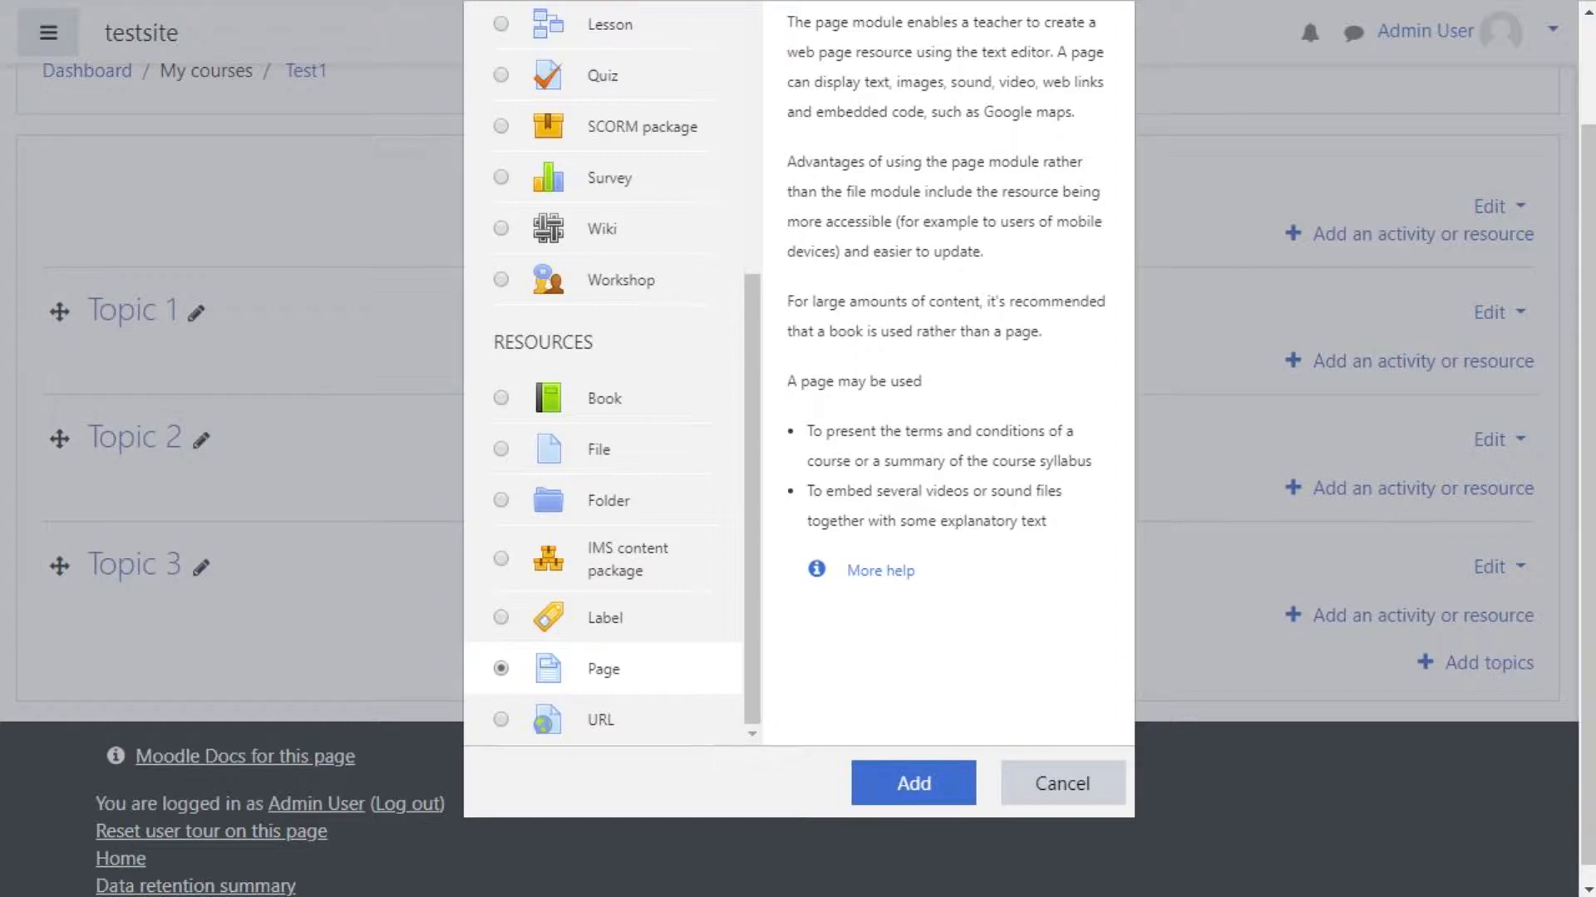
scroll(611, 374, "up", 4)
scroll(611, 374, "down", 5)
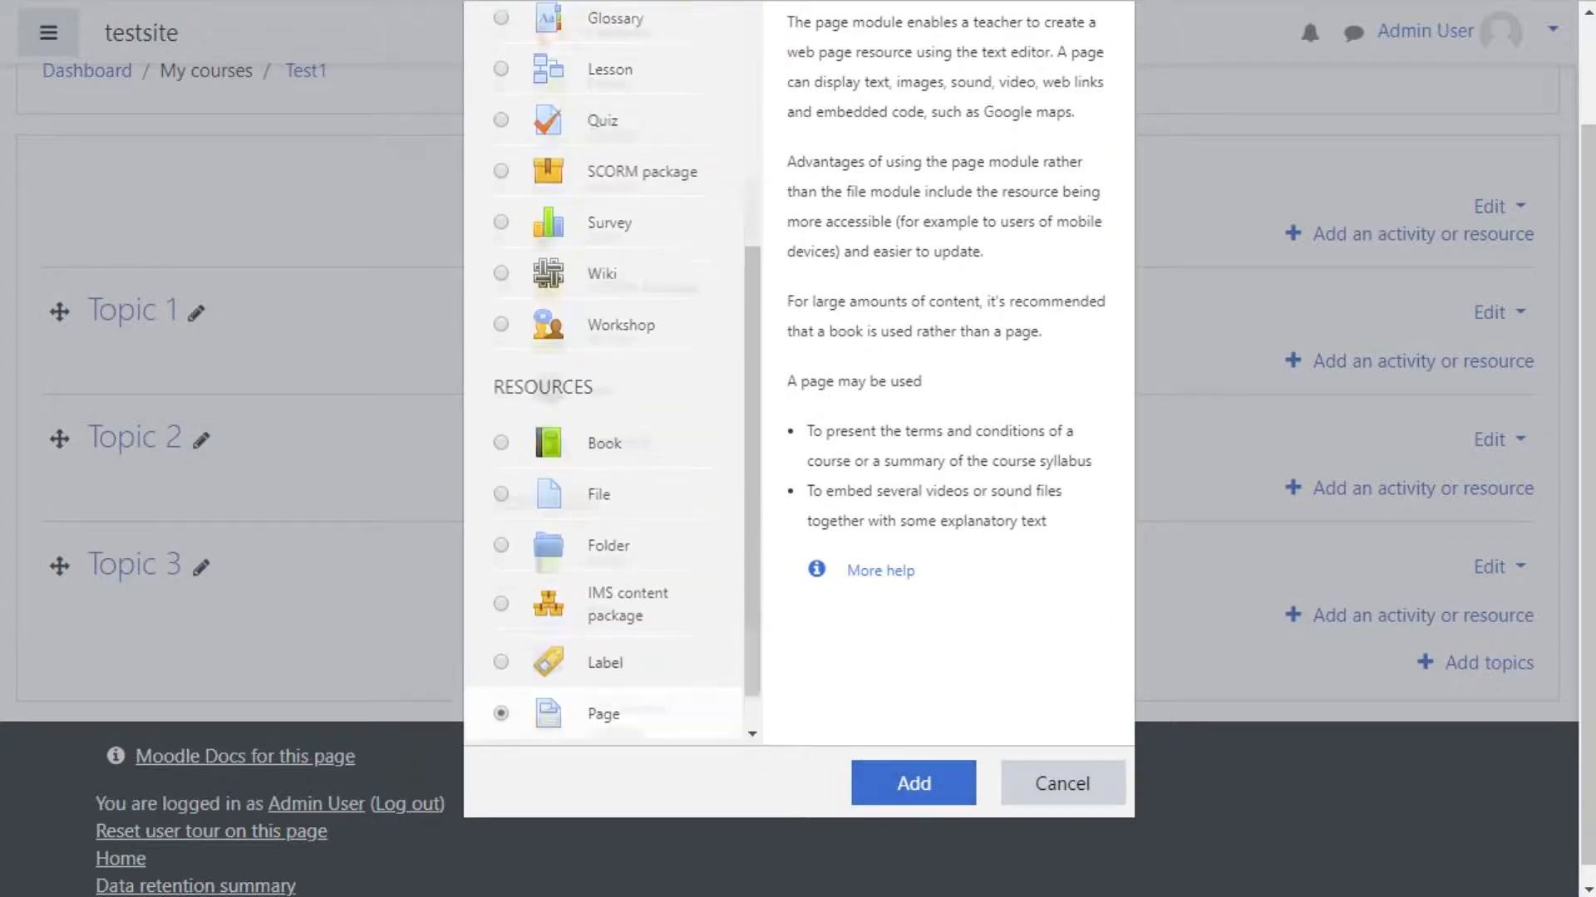
left_click(914, 782)
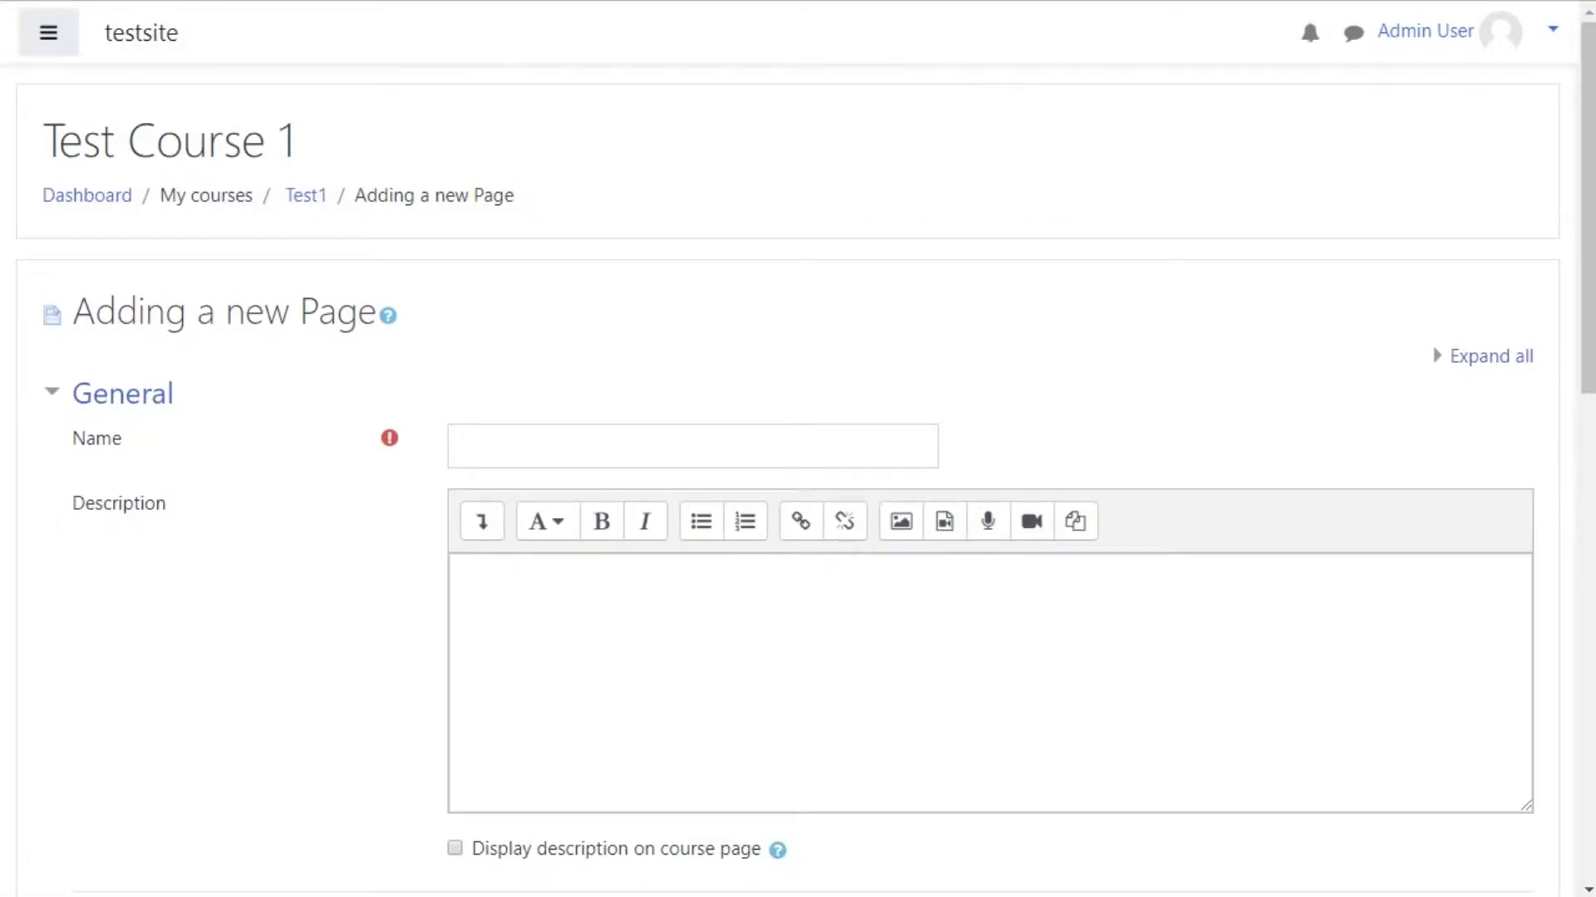
Step: Name the page Demo Page and enter the description 'Page for demo.'
scroll(788, 482, "down", 1)
left_click(693, 322)
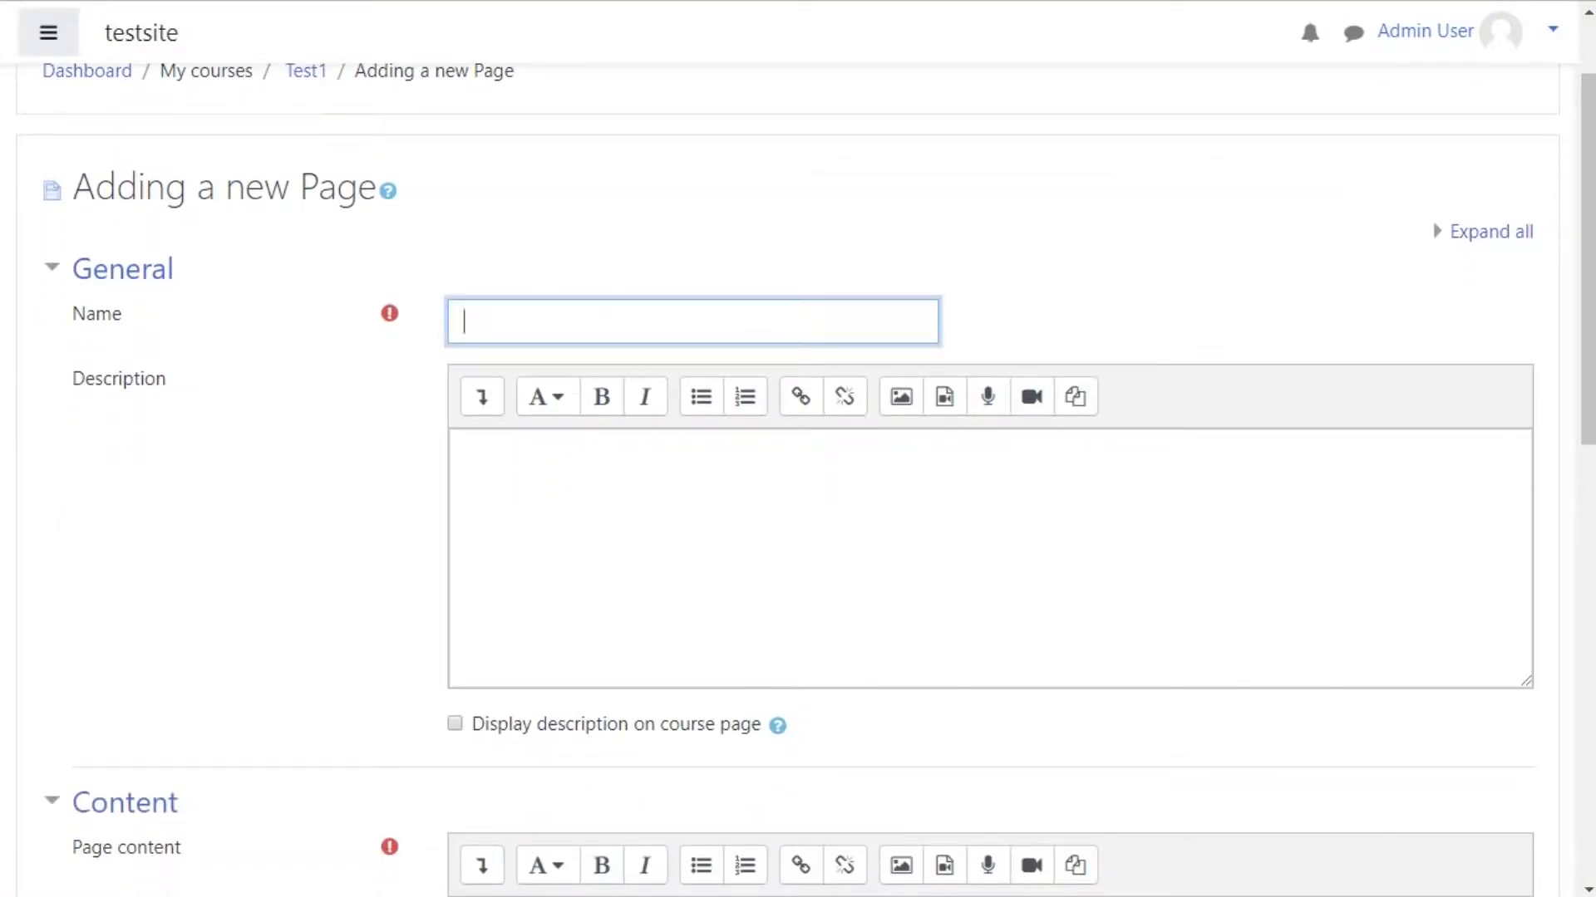
type("Demo Page")
left_click(466, 451)
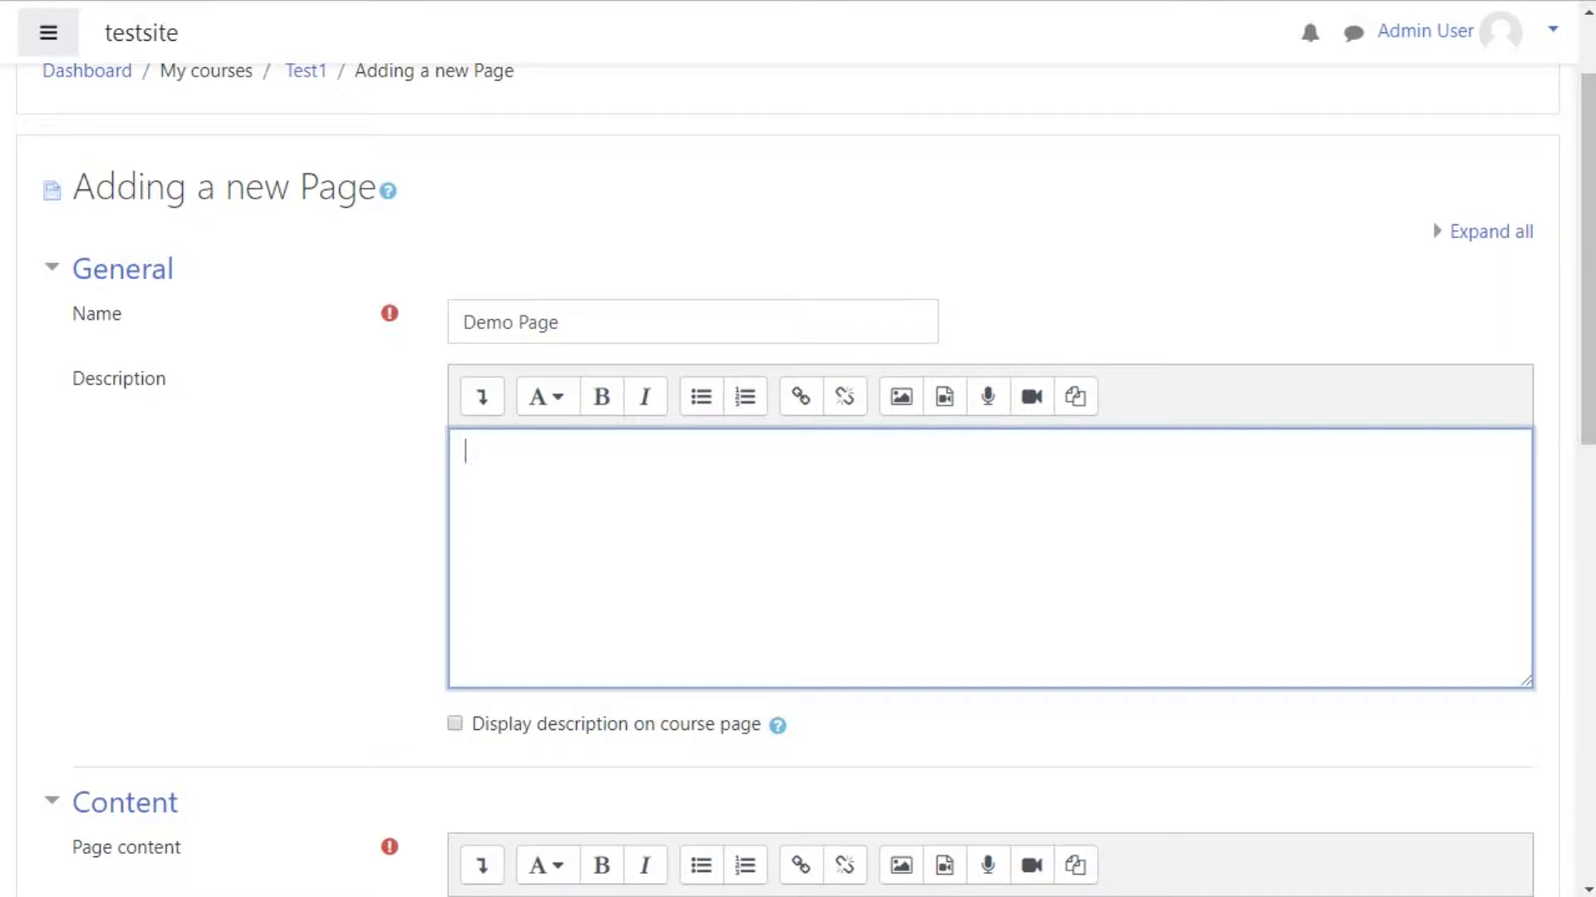
type("Page for demo.")
left_click_drag(592, 452, 464, 452)
left_click(266, 532)
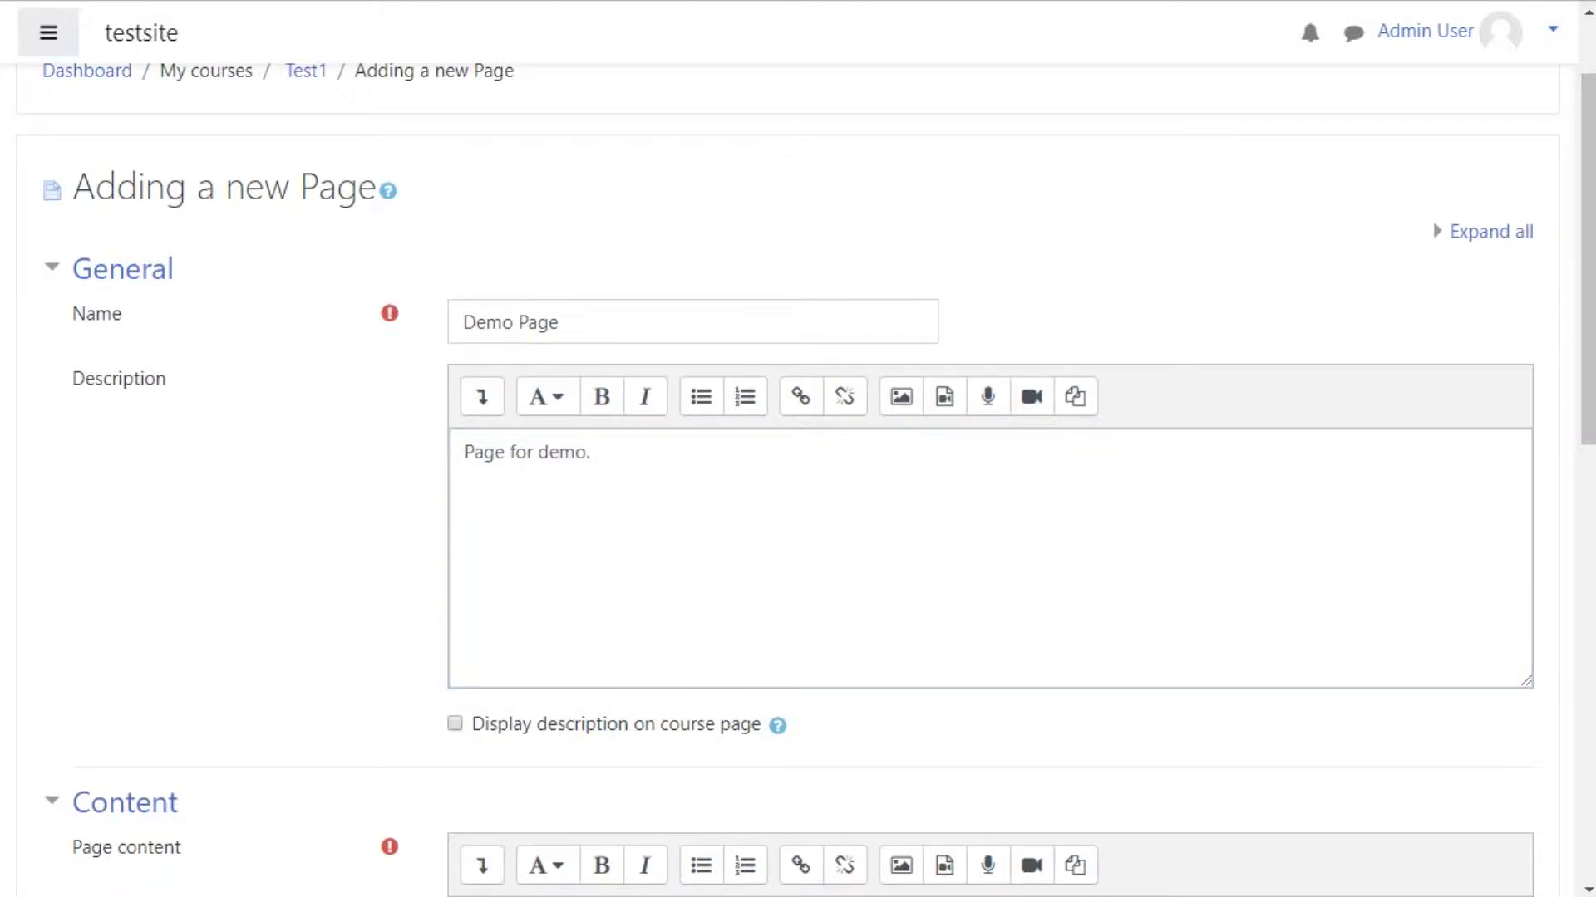
left_click(592, 452)
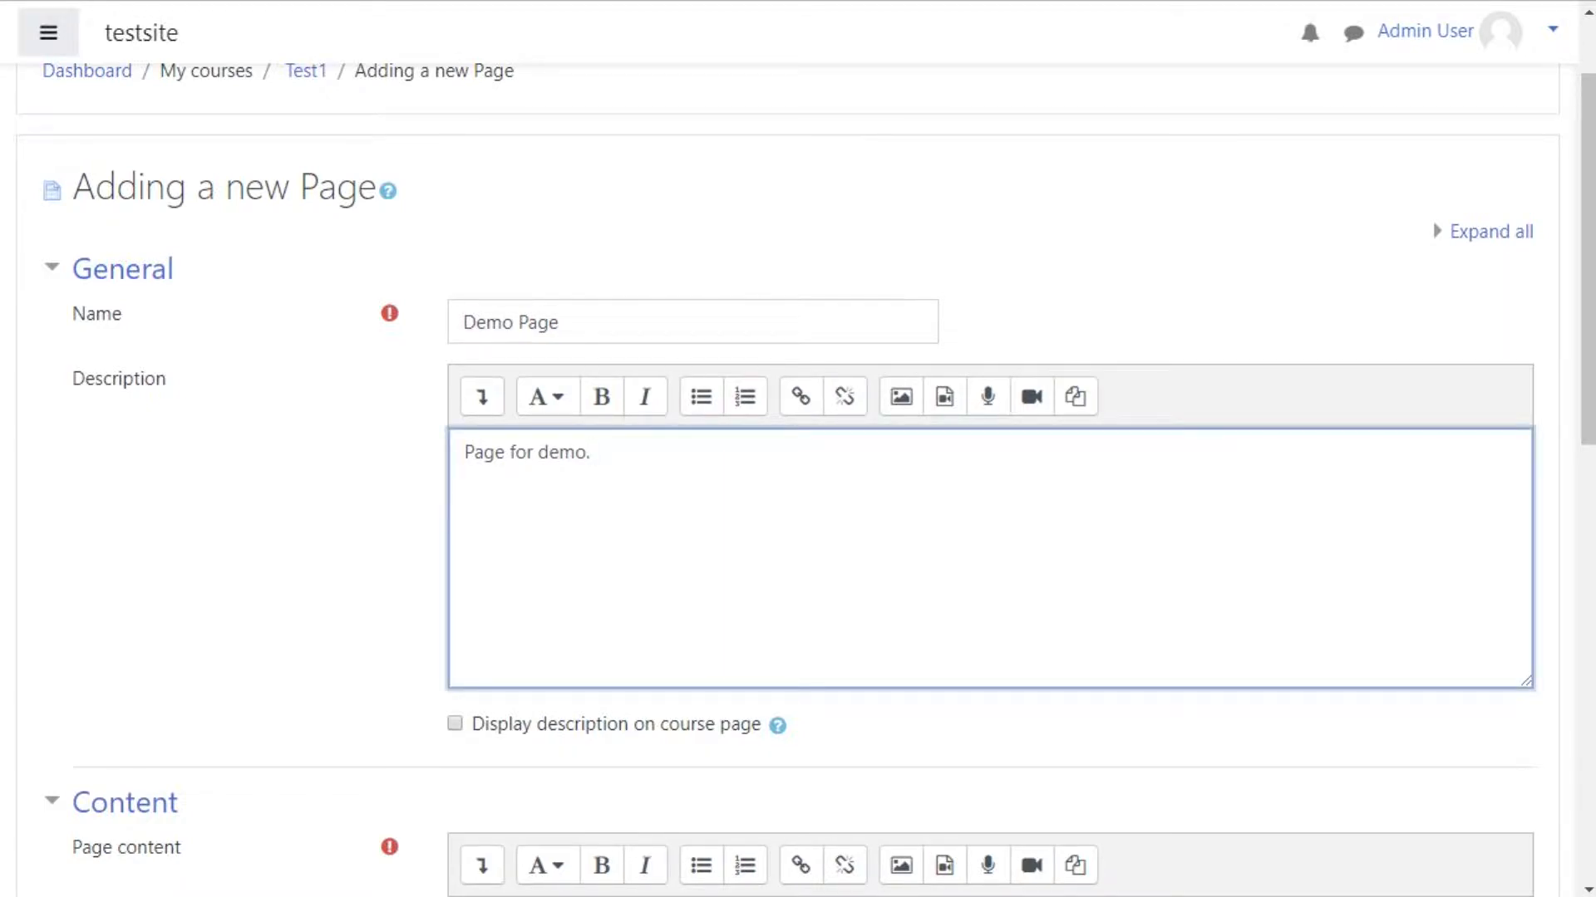
left_click(266, 532)
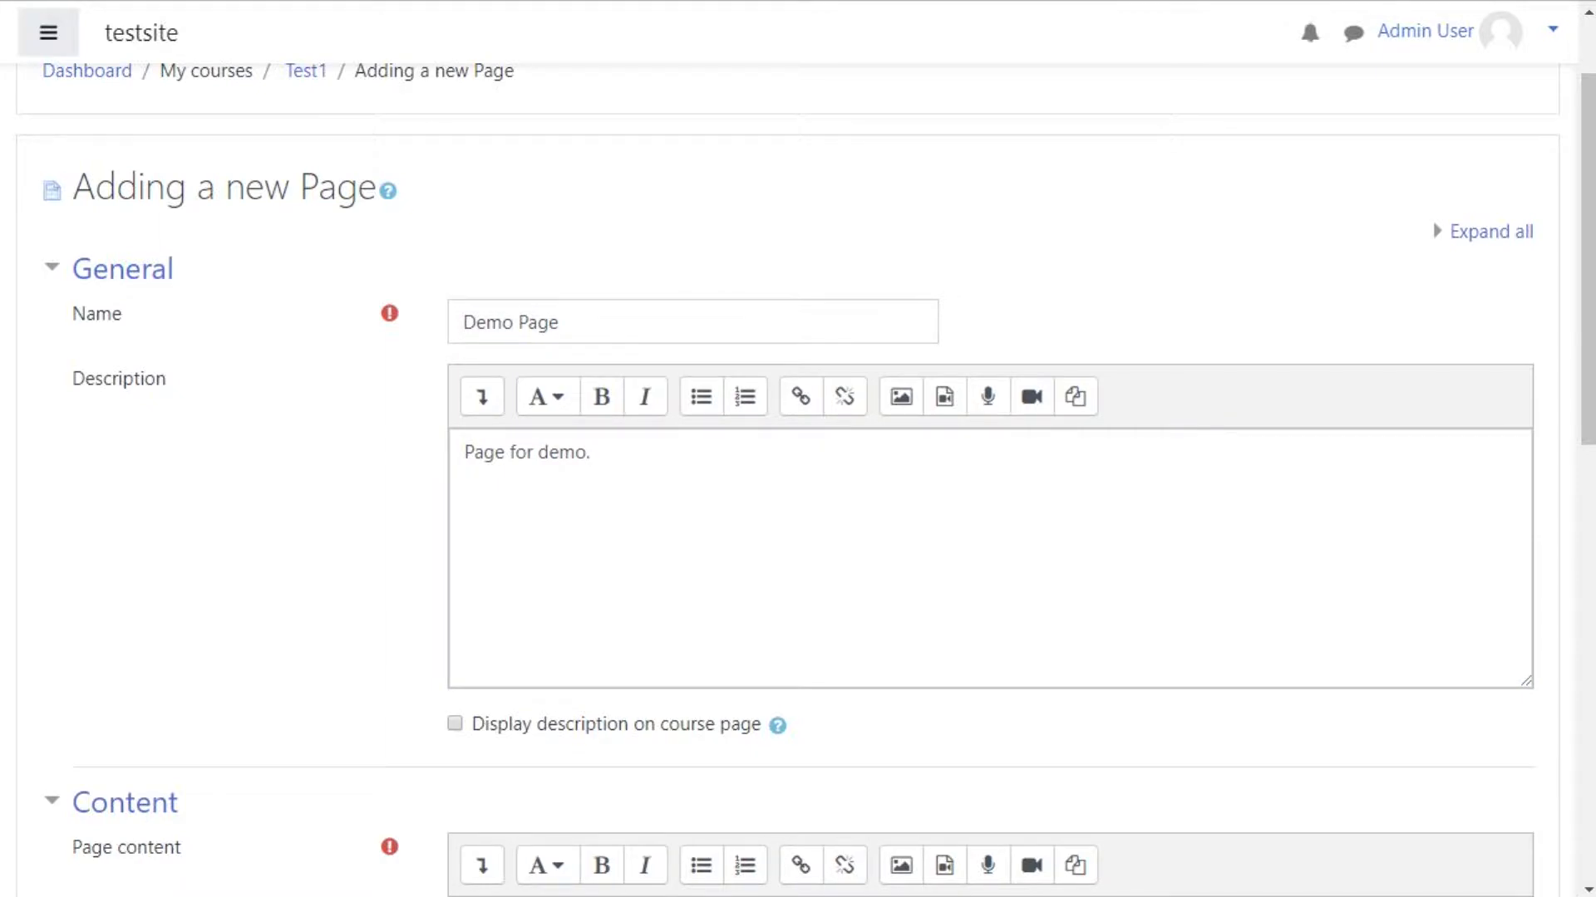
Step: Set the start of the page content to centred alignment with the Heading (large) style
scroll(798, 449, "down", 9)
left_click(482, 117)
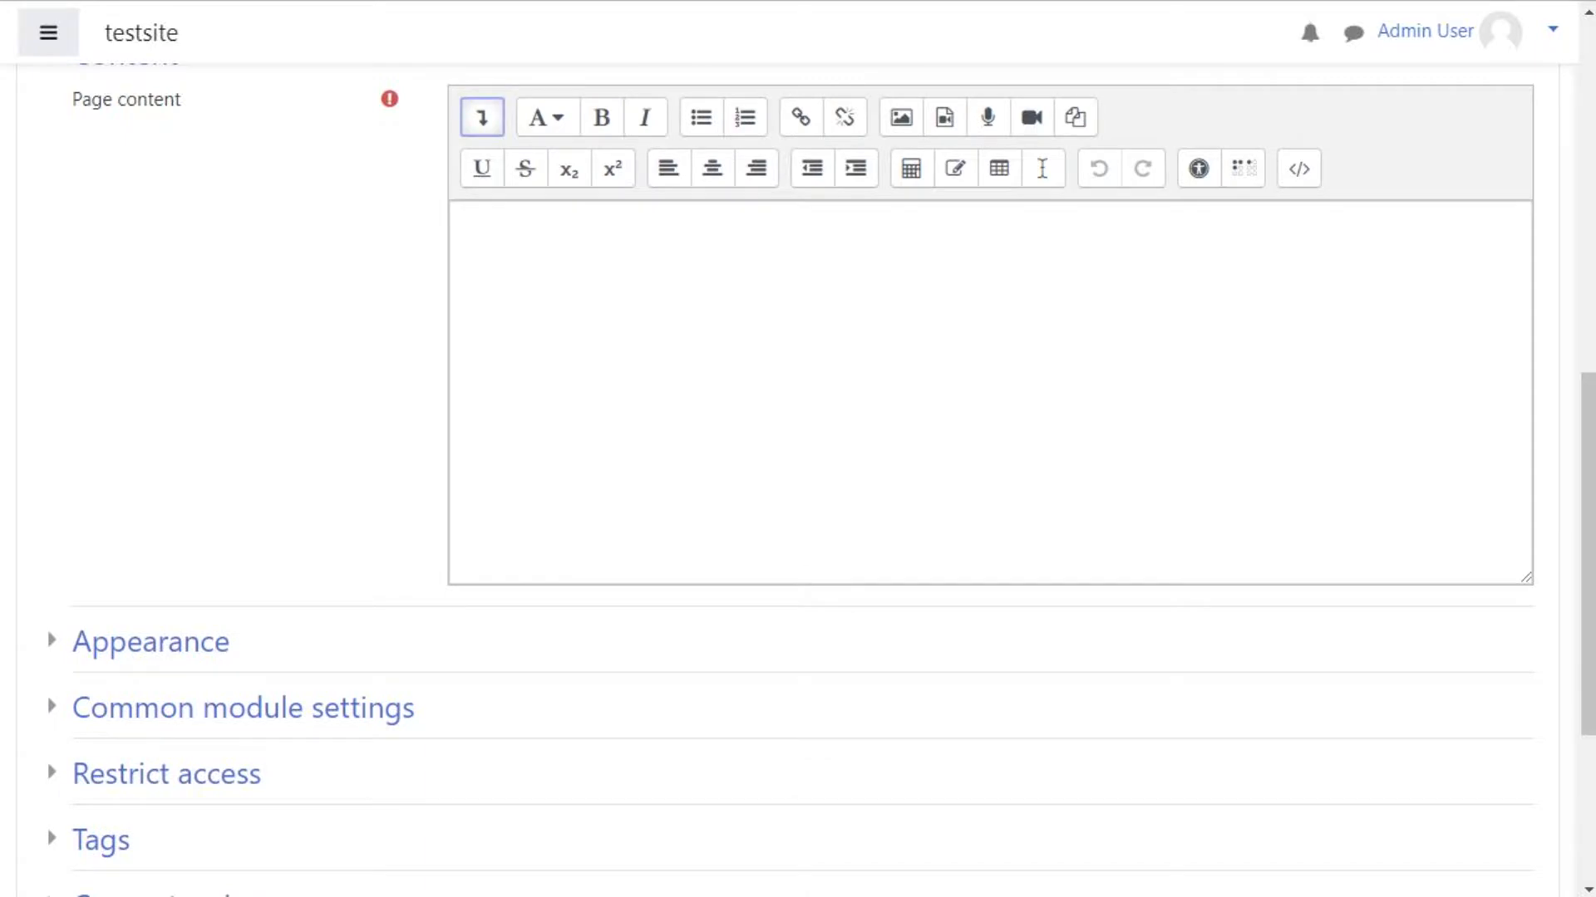
left_click(466, 223)
left_click(712, 168)
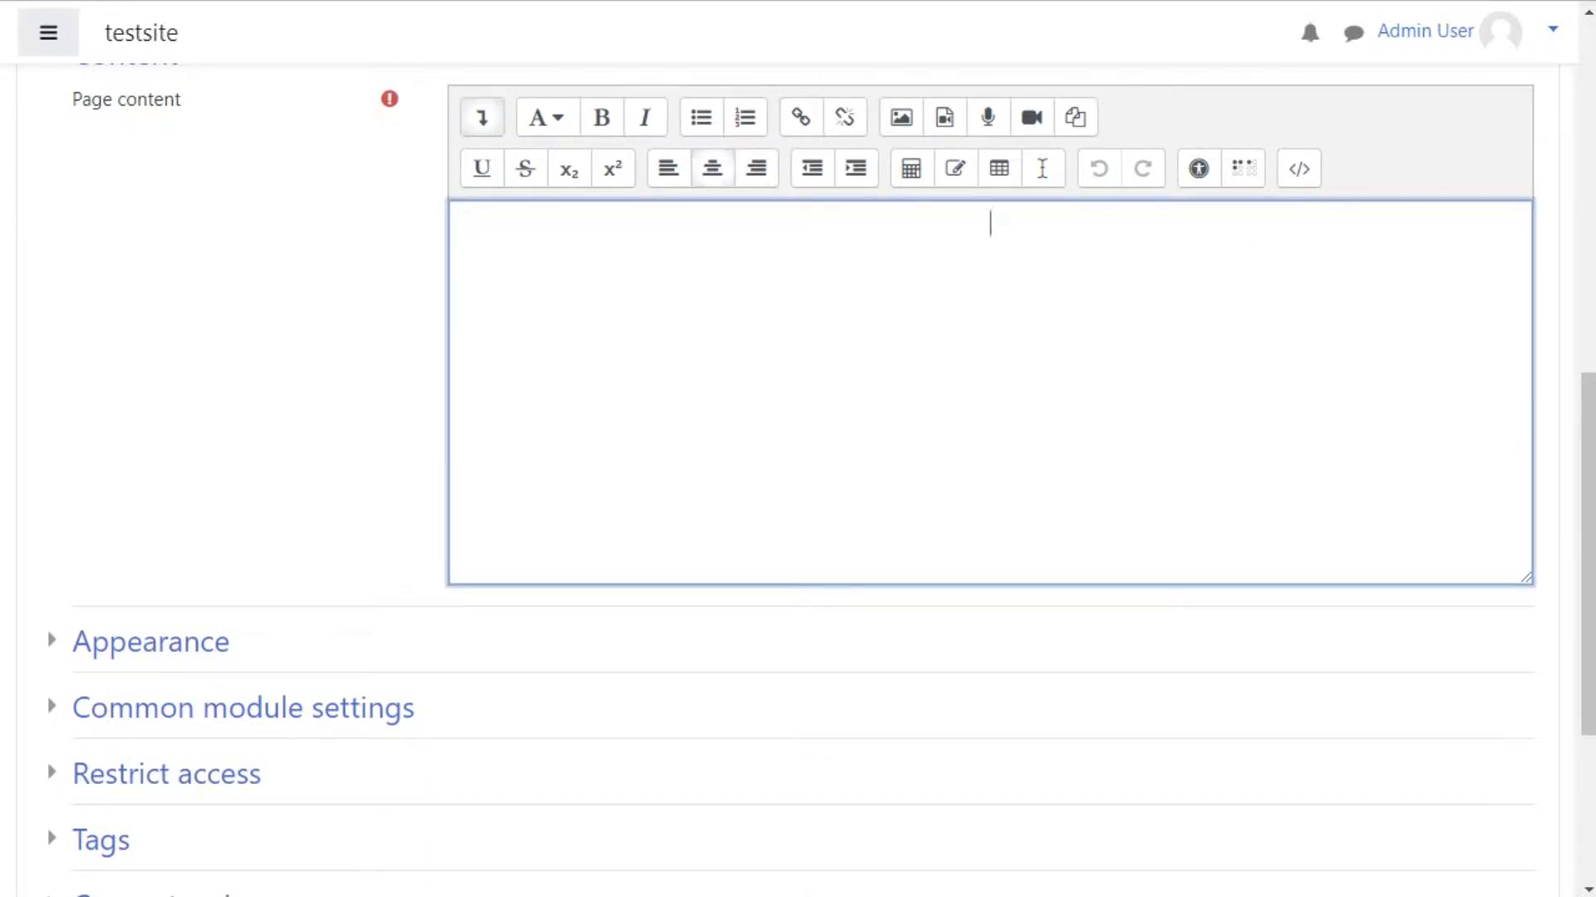
left_click(546, 117)
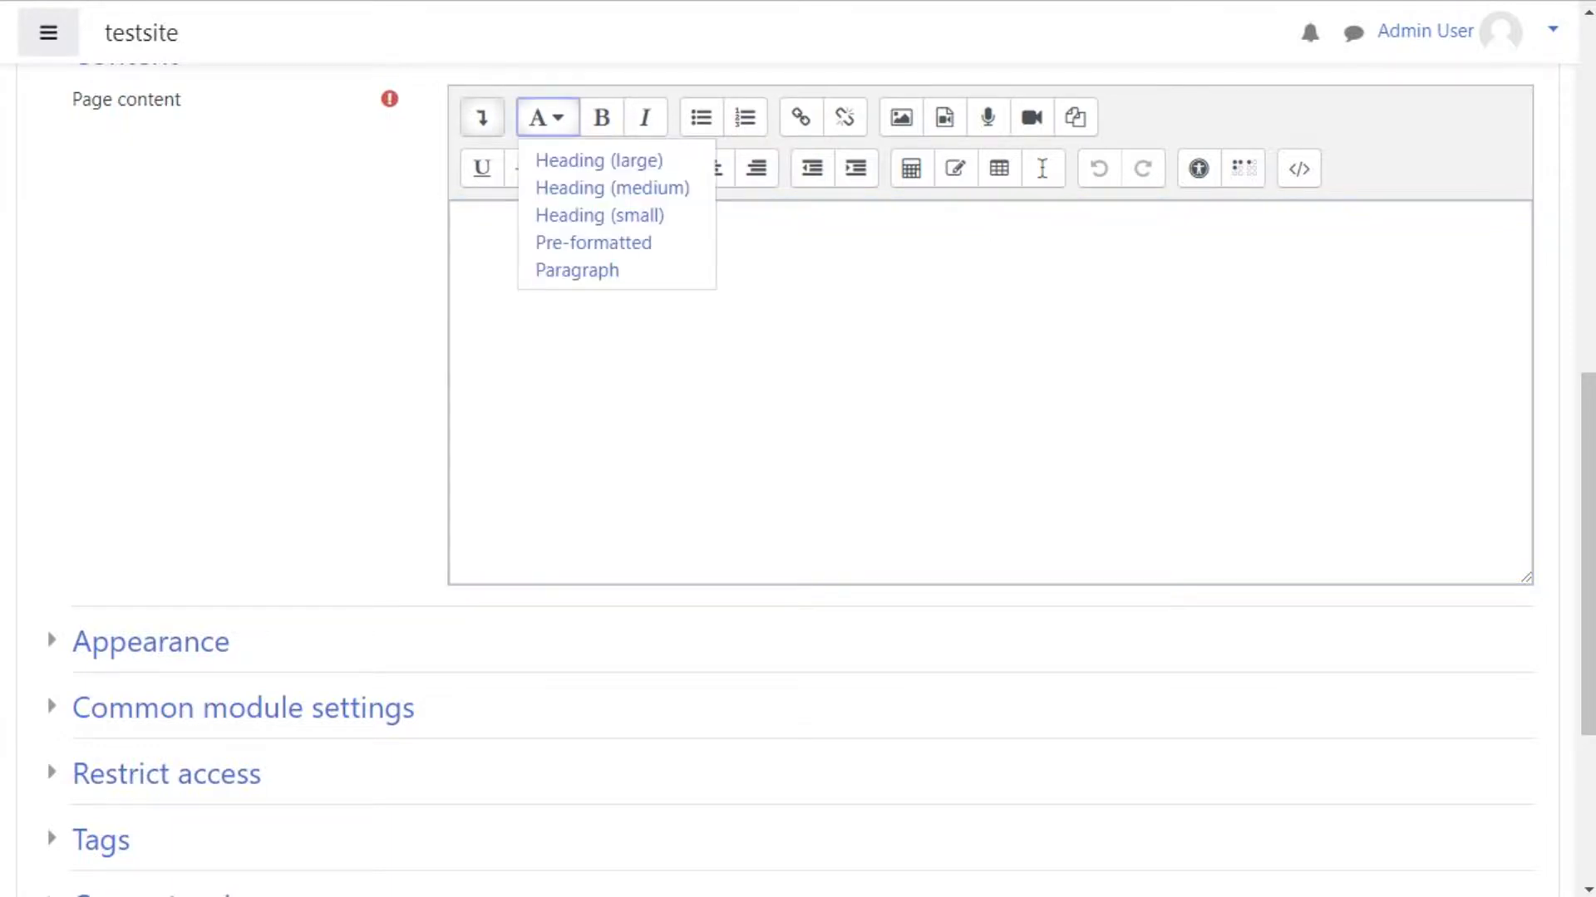
left_click(598, 162)
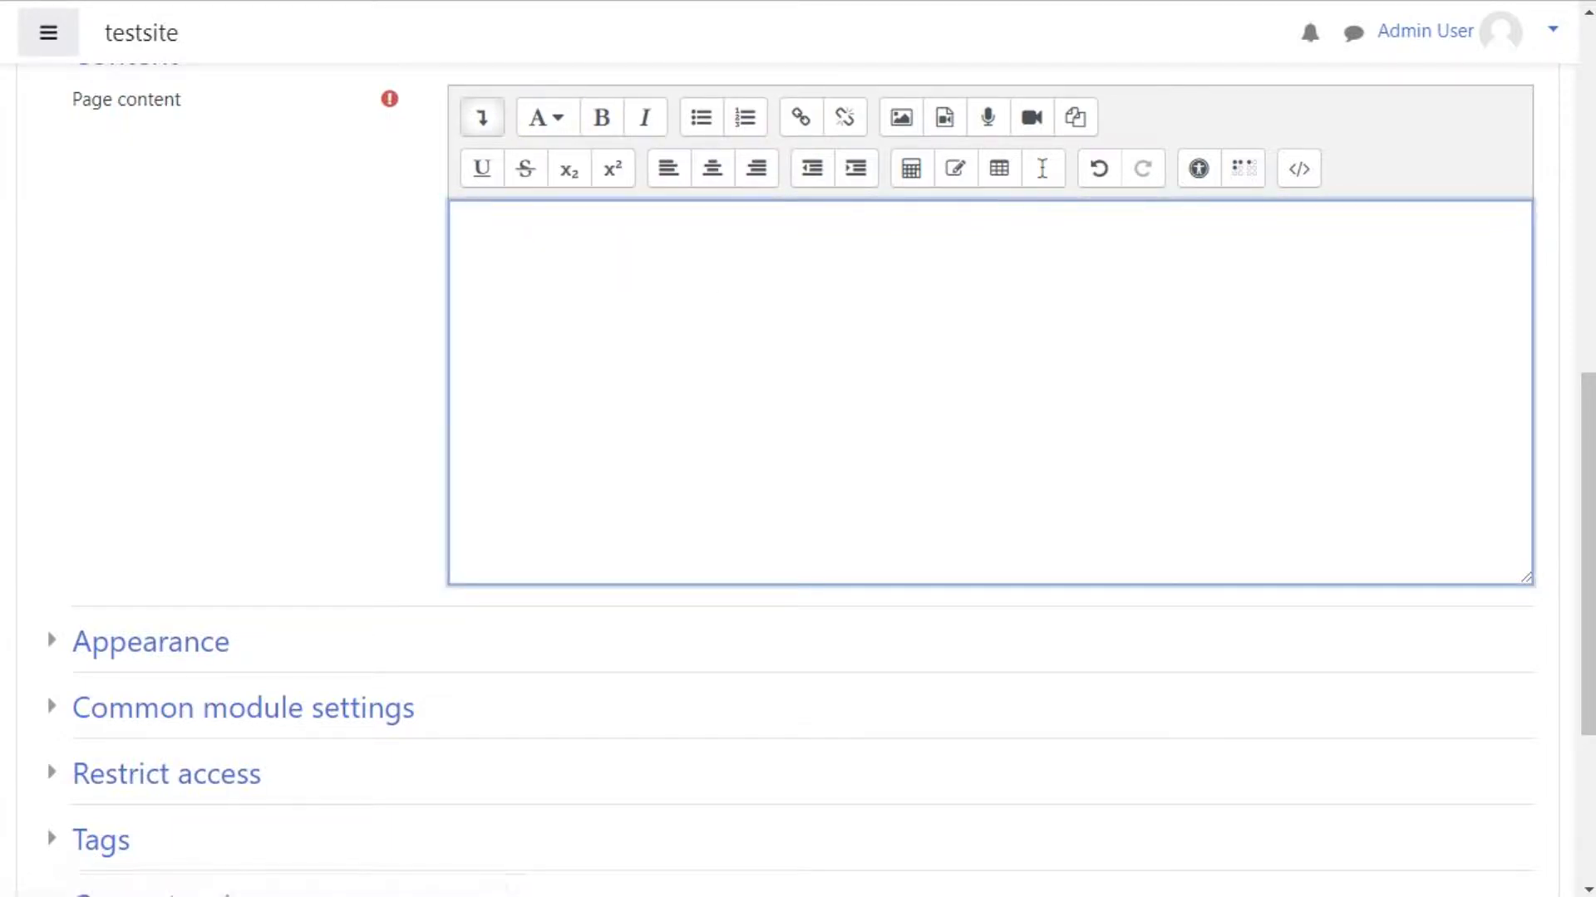
Step: Enter the heading 'This is a Demo Page For a Moodle Page Resource' and start a new line
type("This is a Demo Pag")
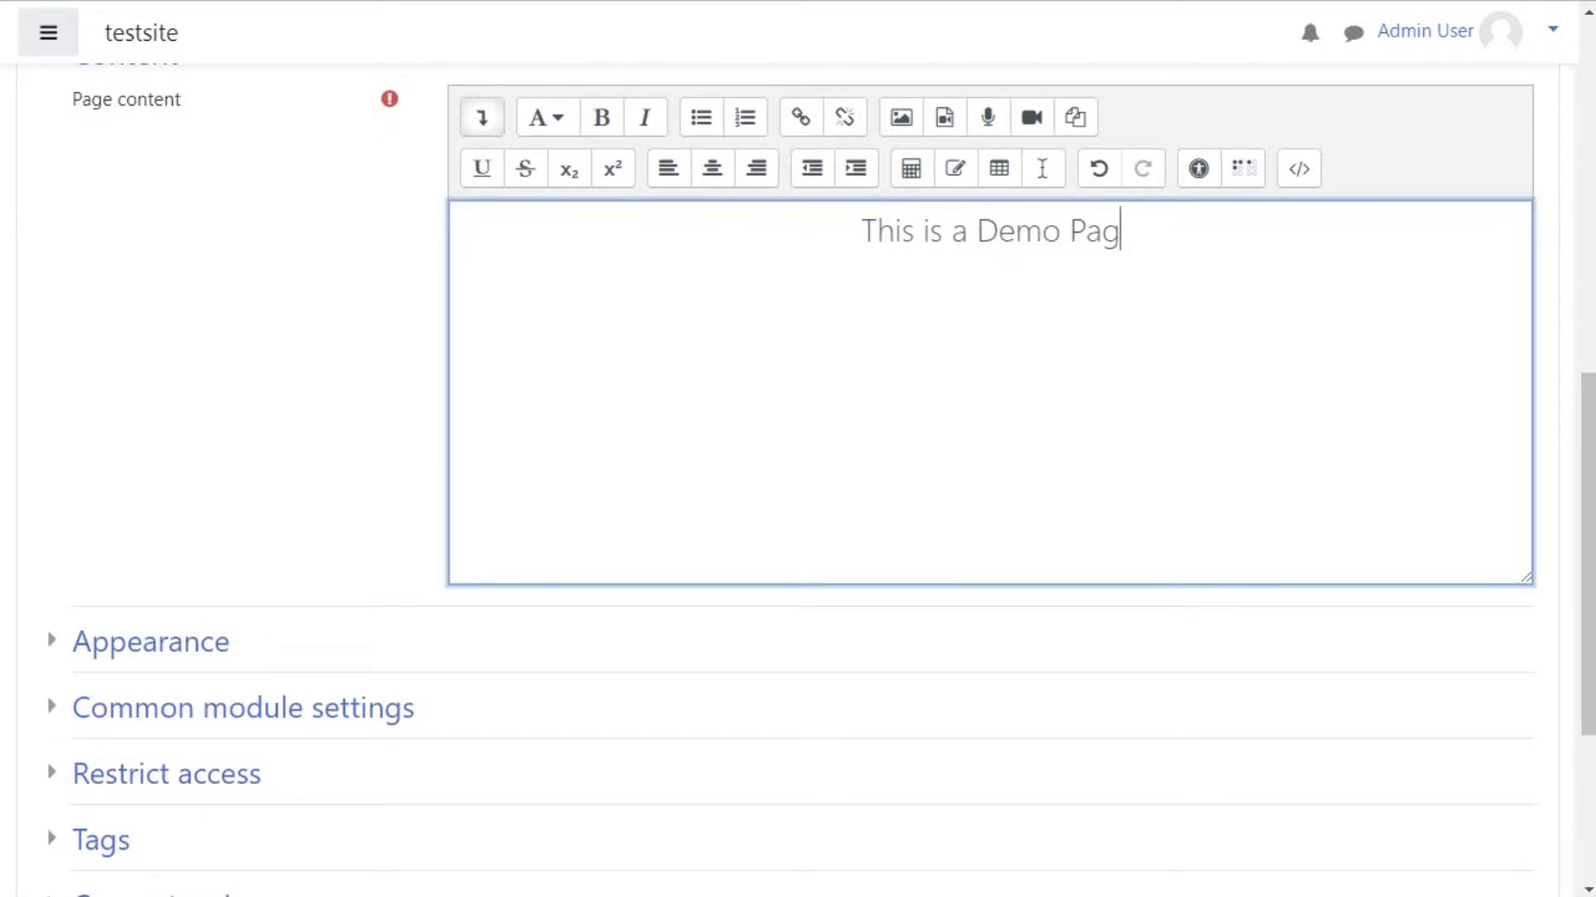
type("e For ")
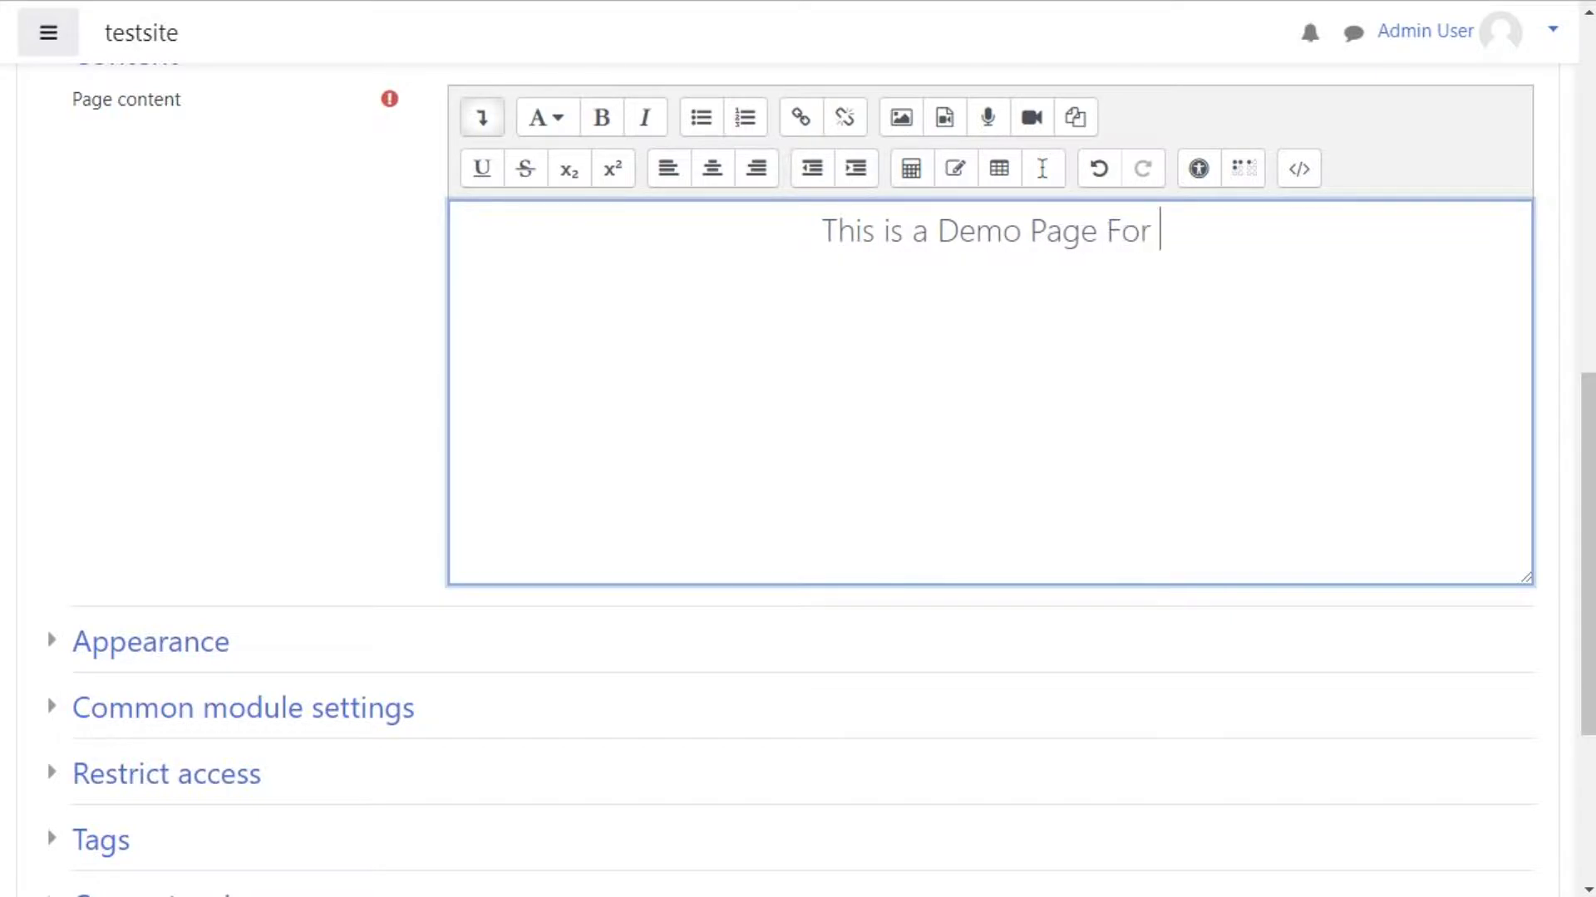
type("a Moodle Pa")
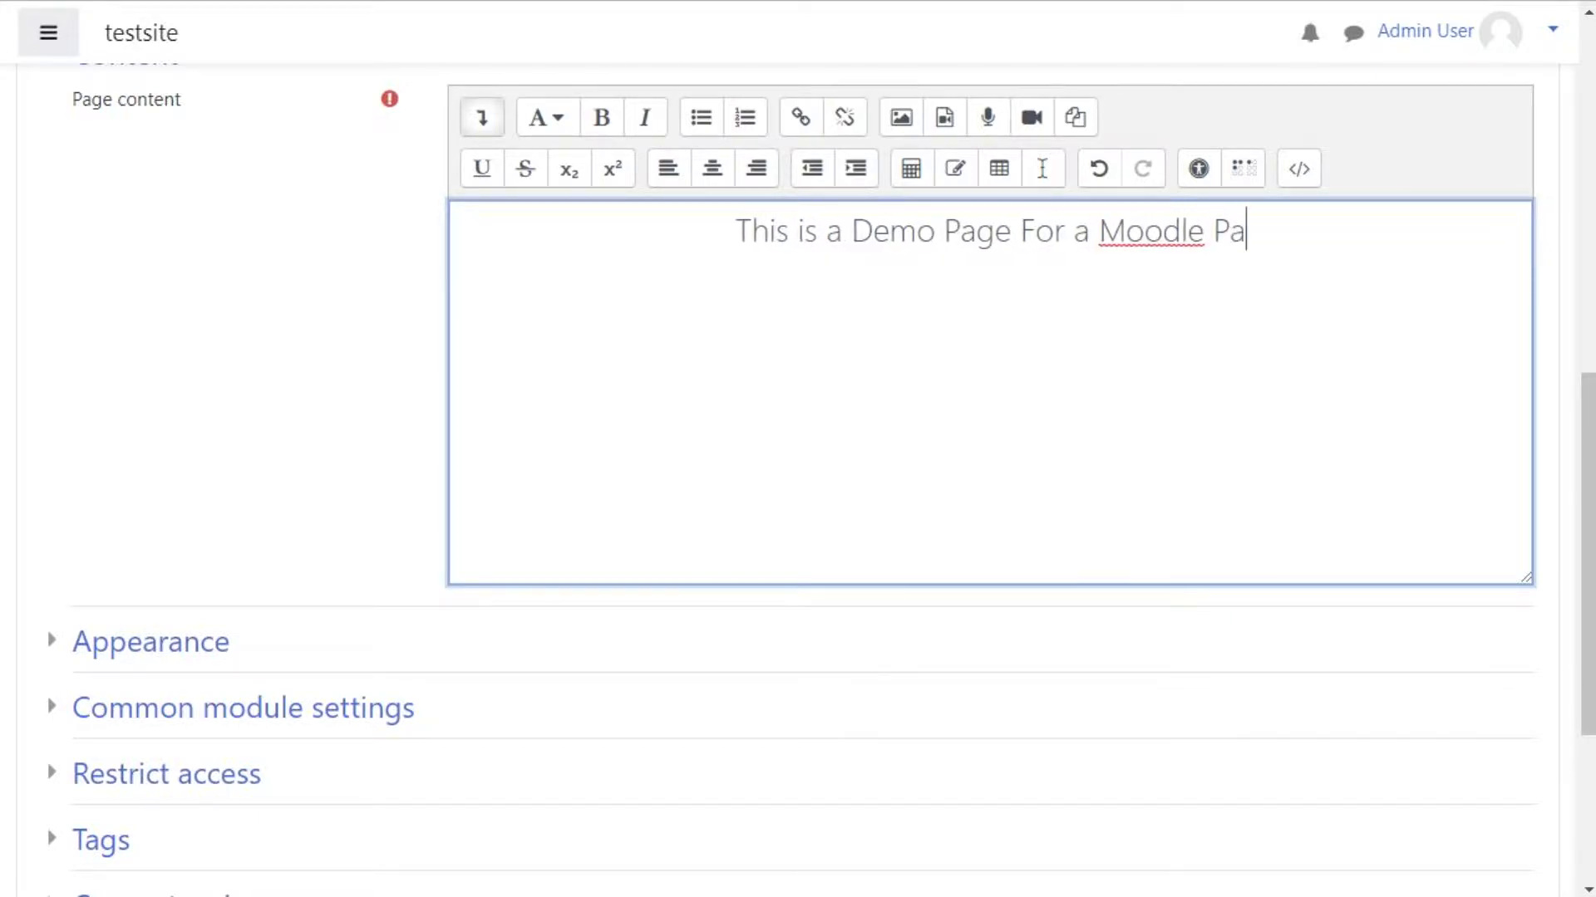
type("ge Resources")
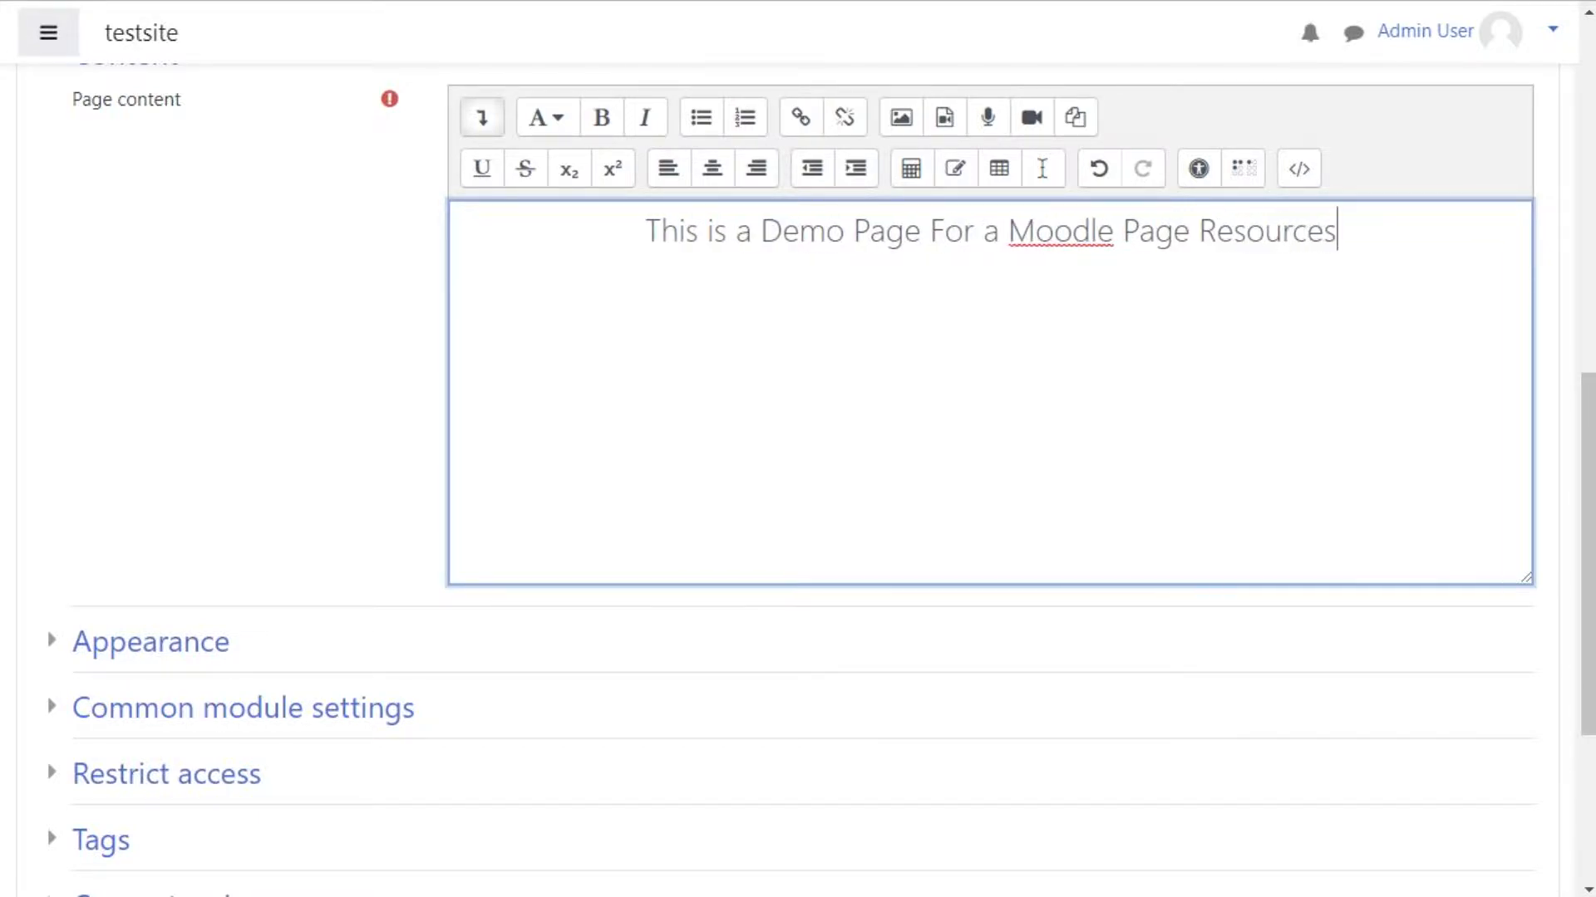
key("BackSpace")
key("Return")
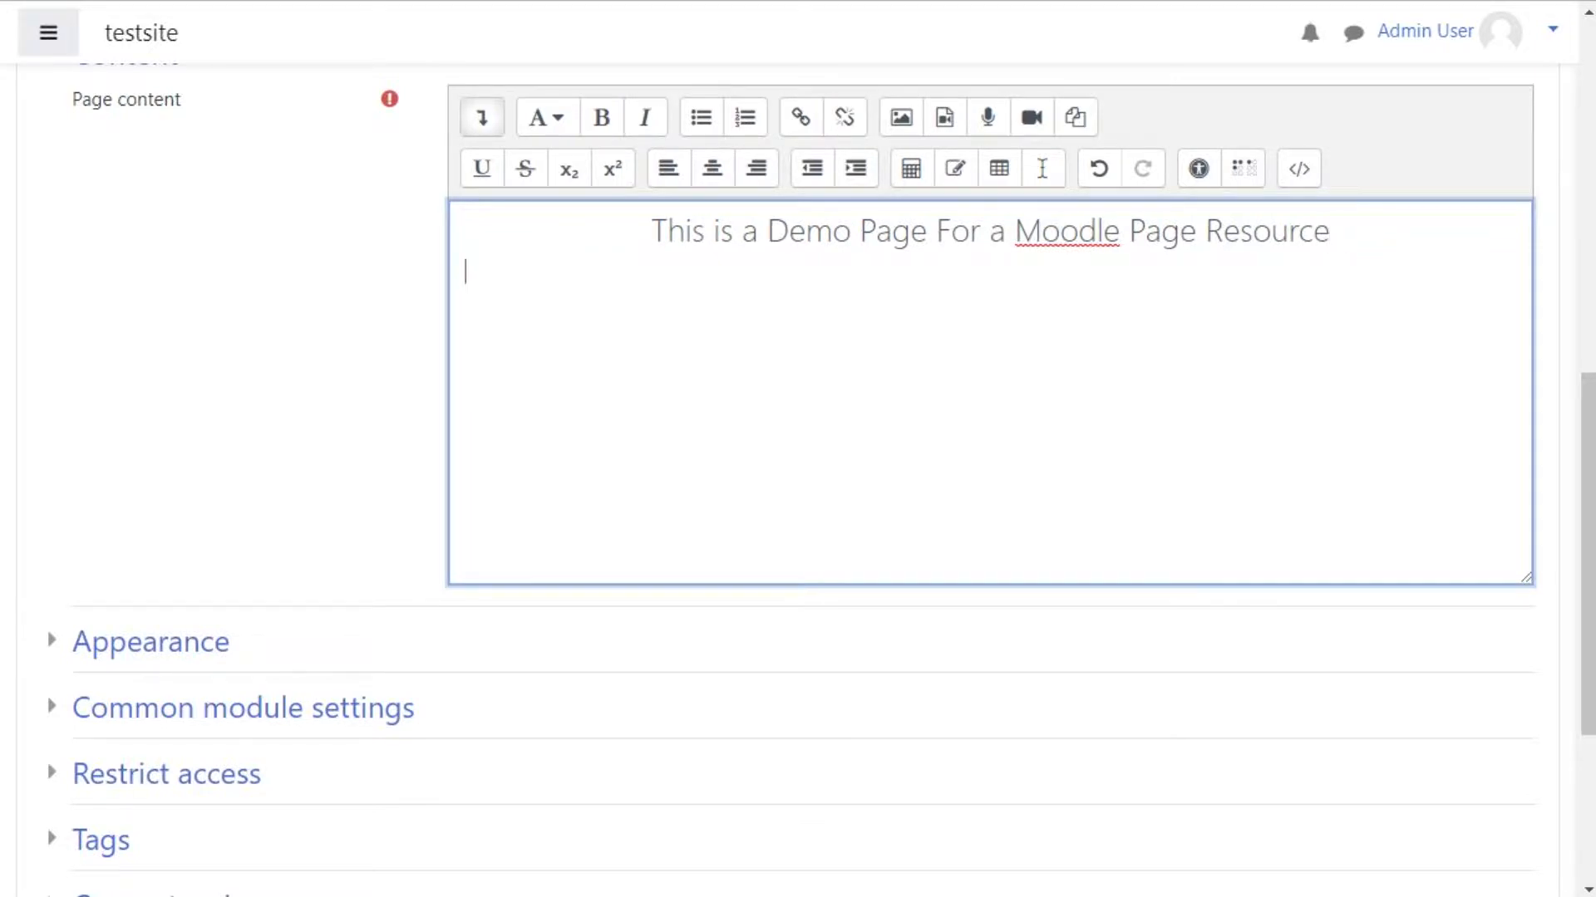
Step: Switch the new line to Paragraph format and enter 'Hello world this is a page.' below the heading
left_click(546, 117)
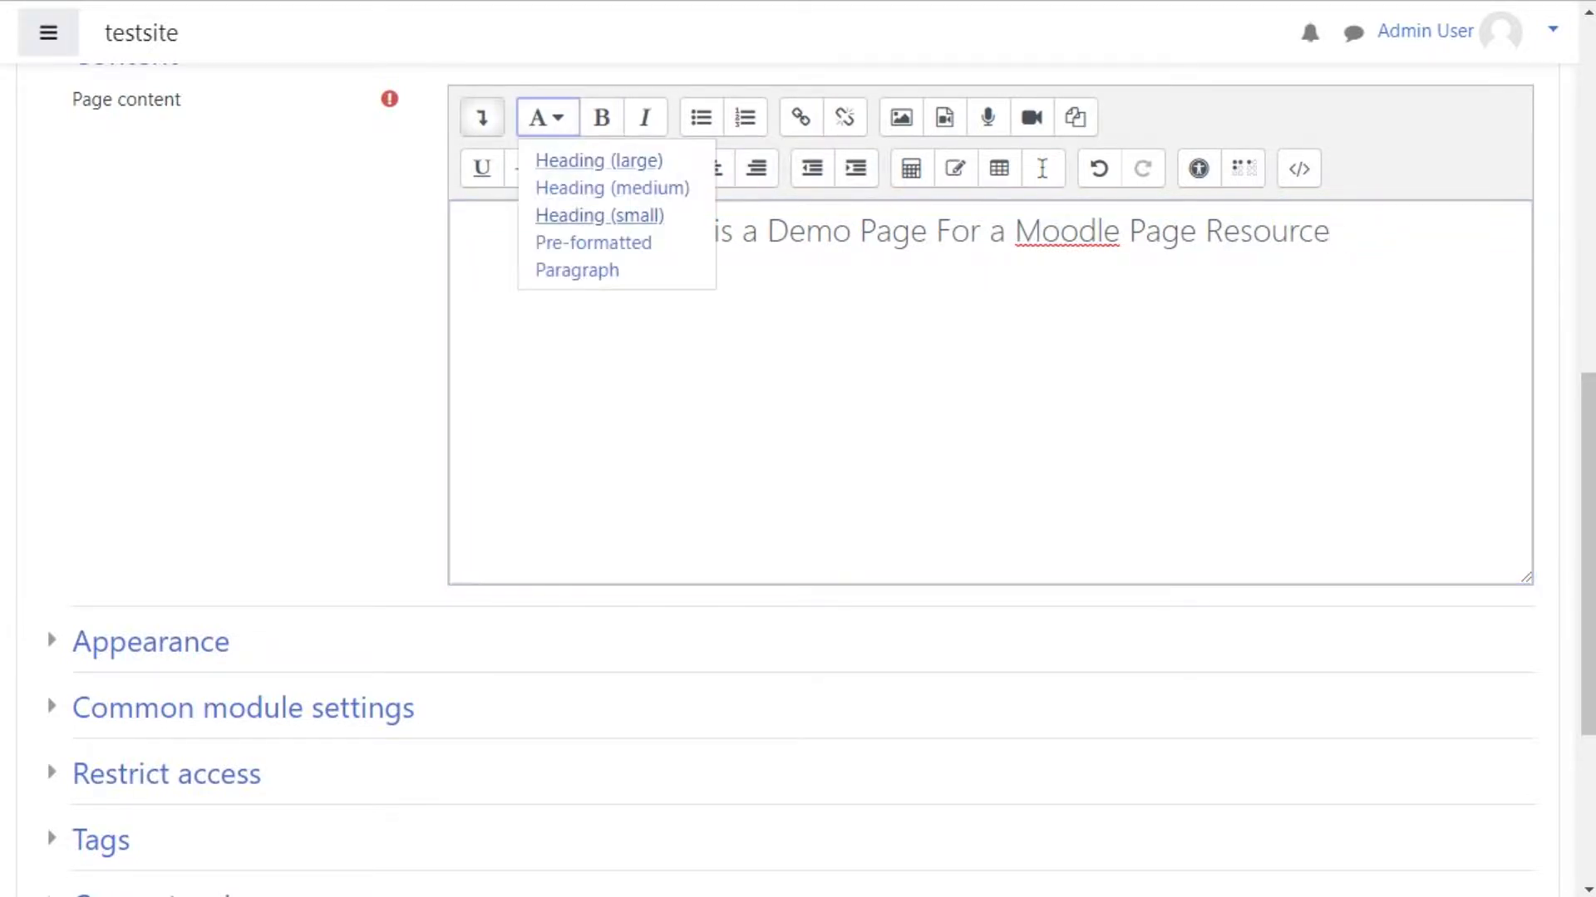
left_click(577, 270)
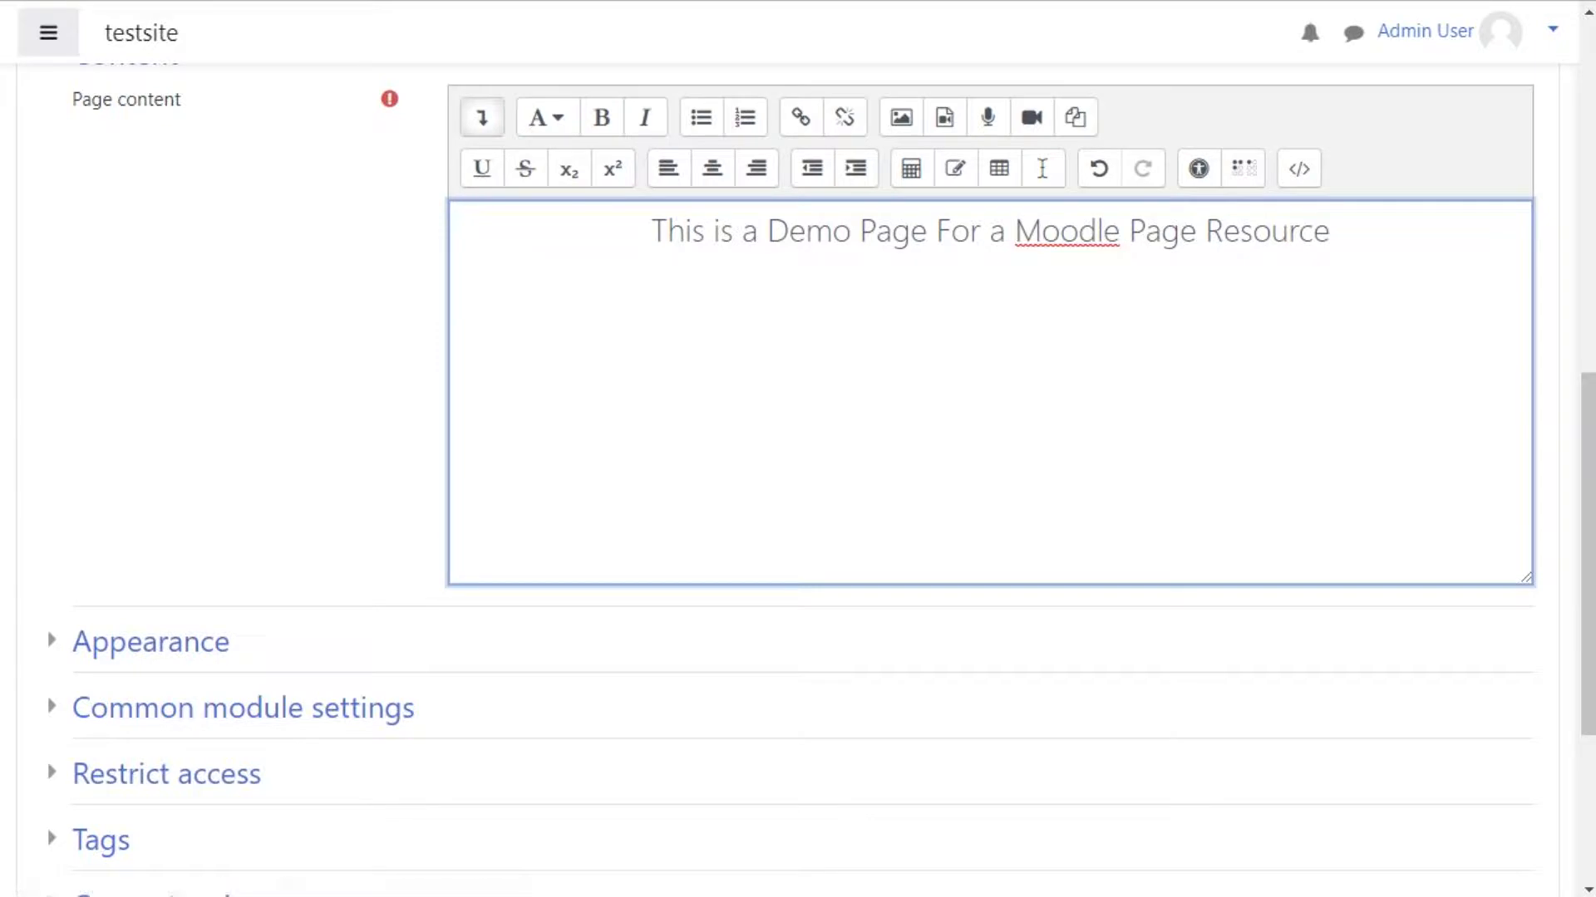
key("Return")
scroll(989, 391, "up", 1)
type("He")
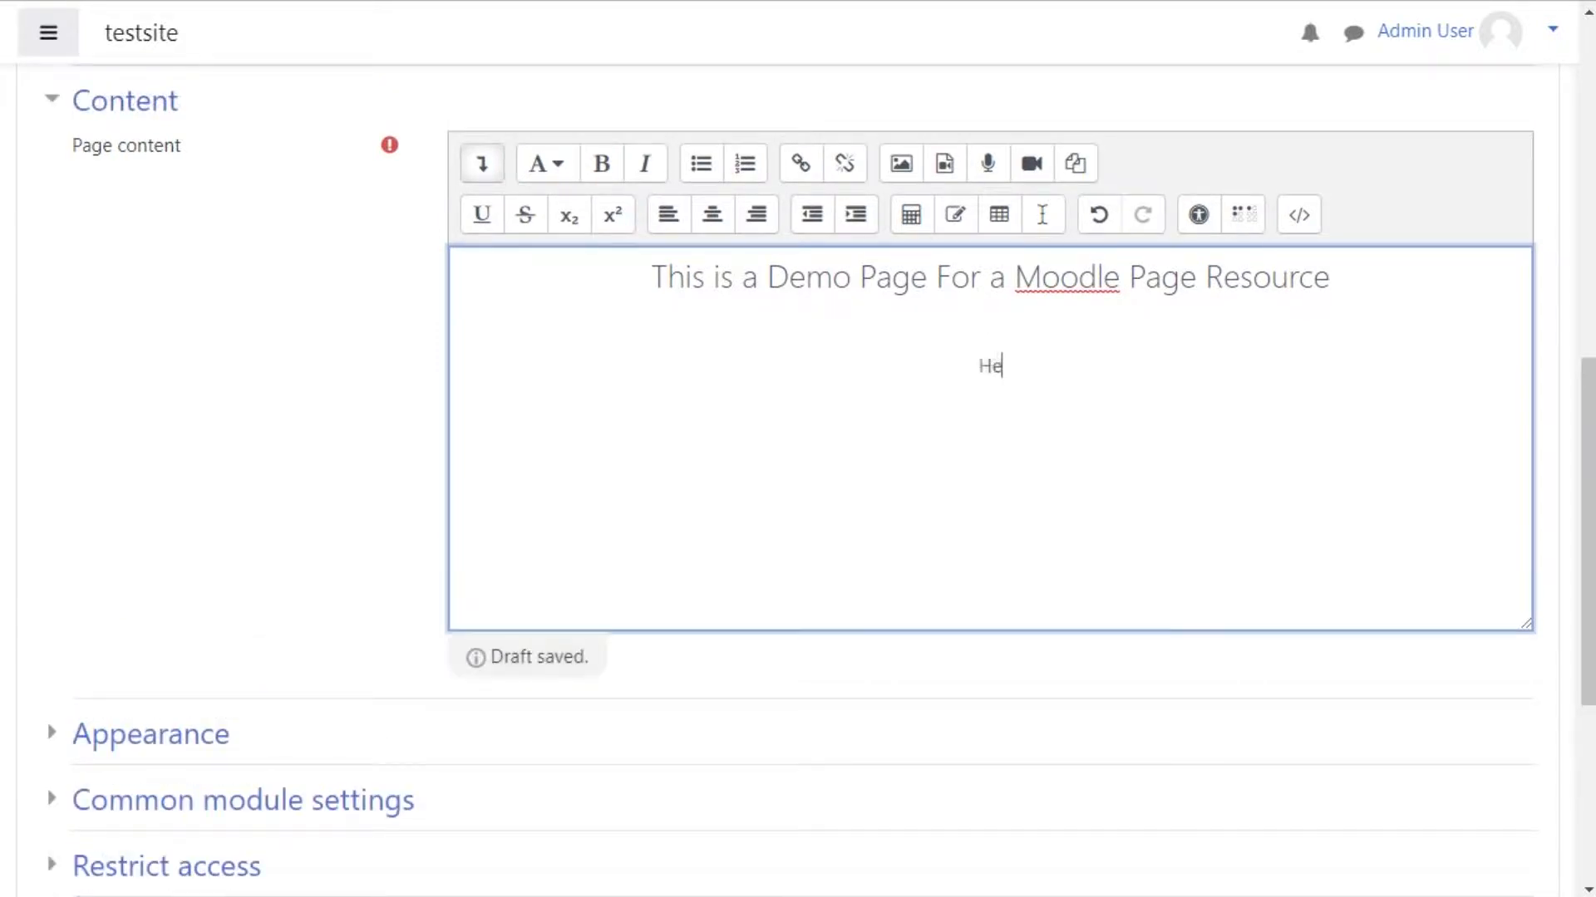
type("llo world th")
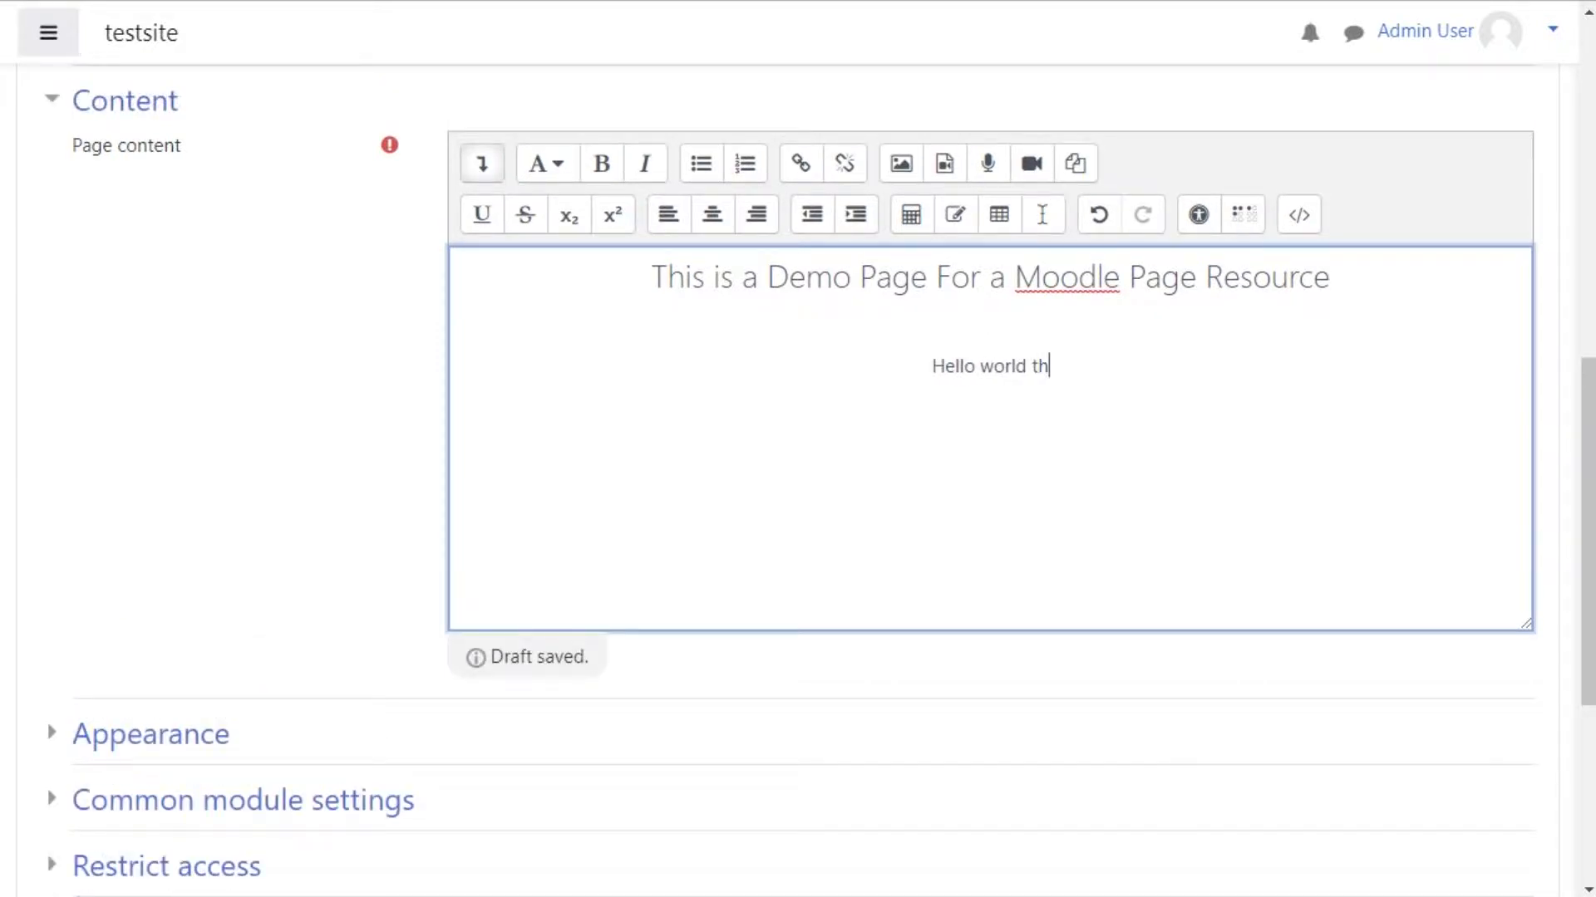
type("is is a page.")
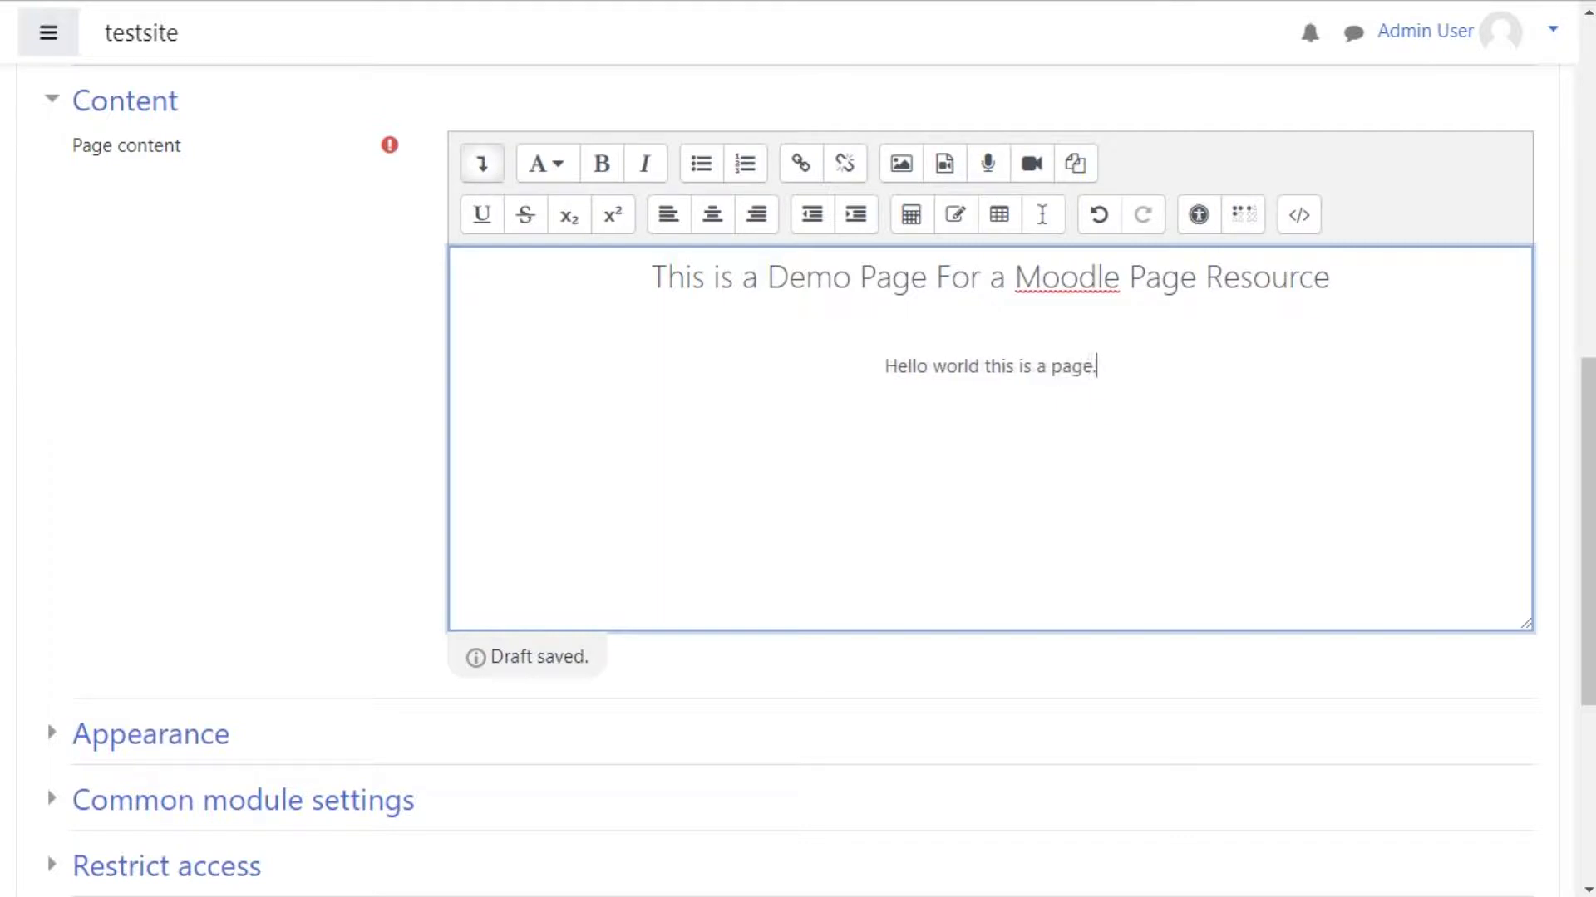
Step: Insert an image between the heading and text by uploading pexels-photo-616815.jpeg from the computer
scroll(988, 390, "down", 1)
left_click(990, 271)
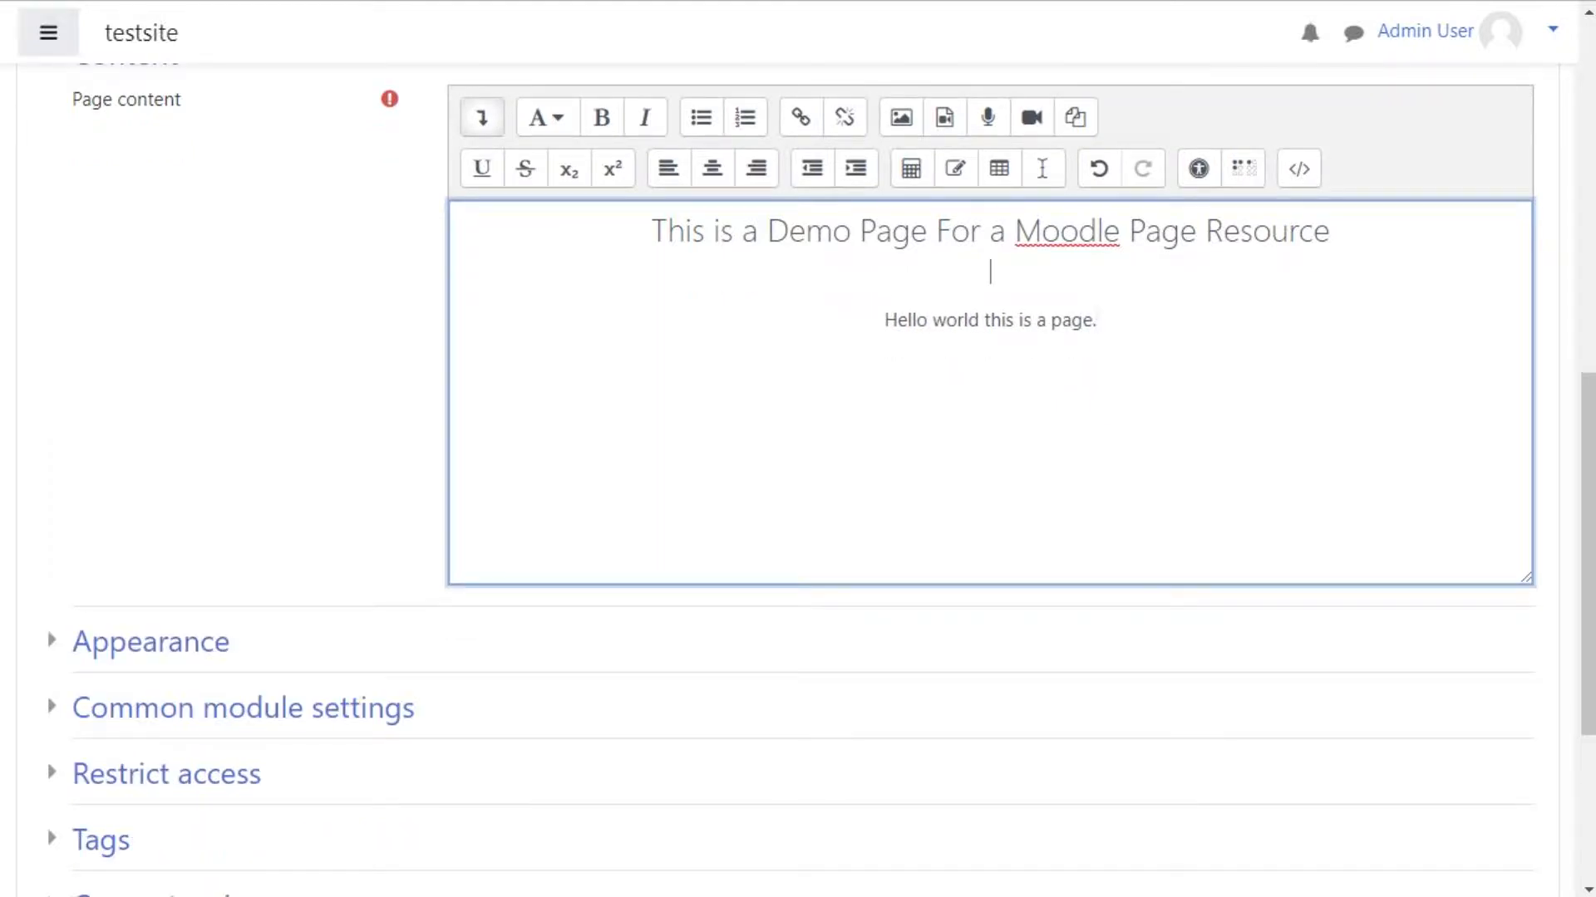
left_click(901, 117)
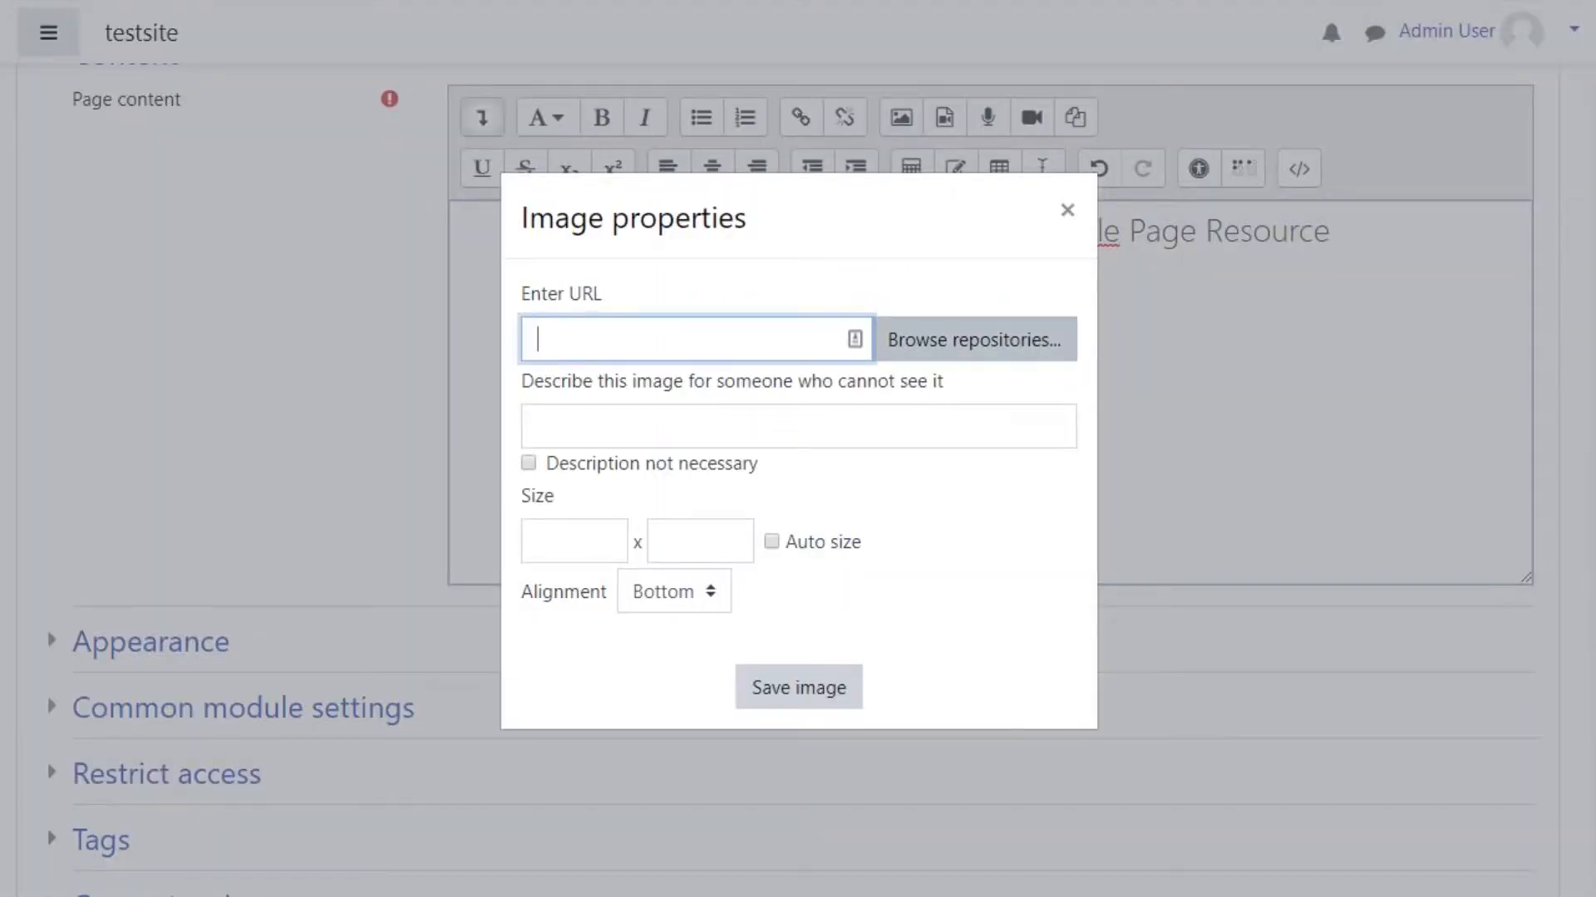
left_click(974, 340)
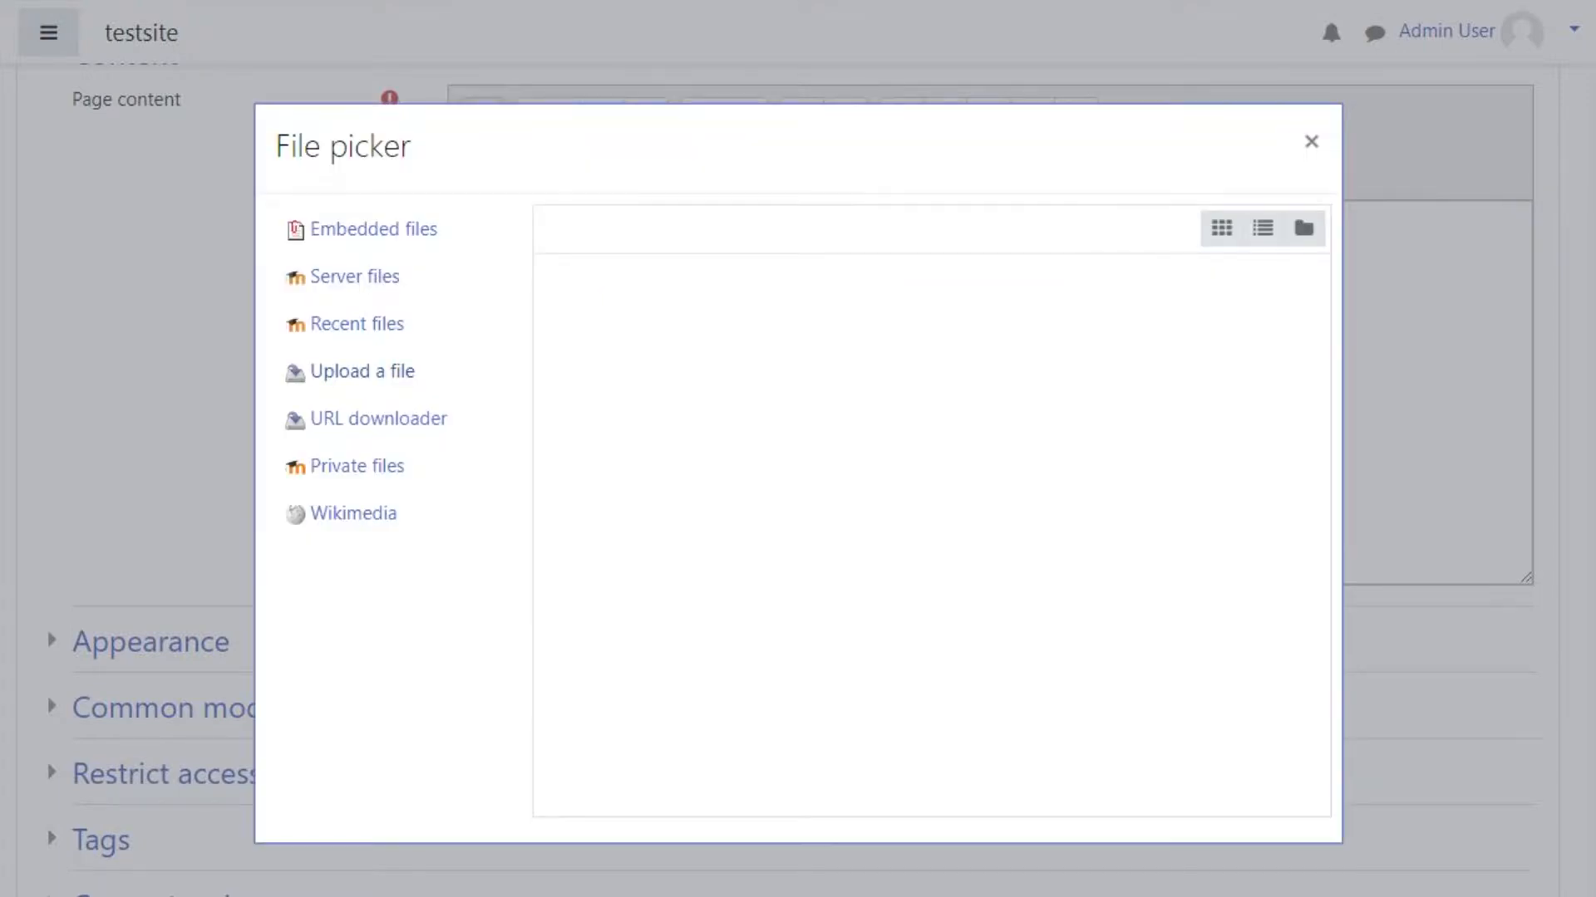
left_click(361, 371)
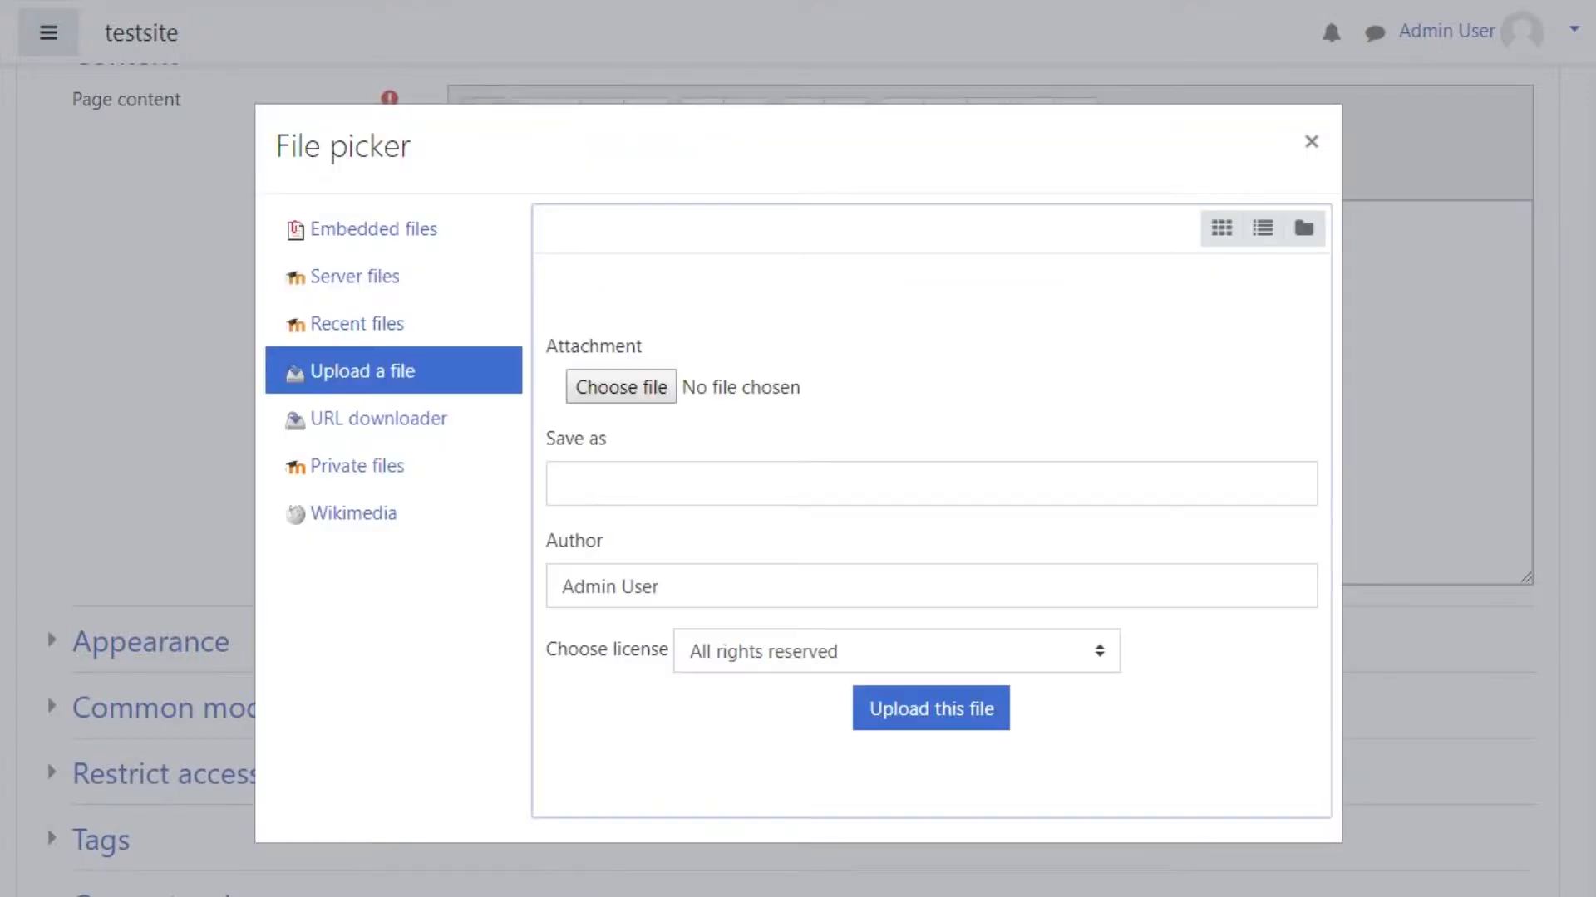
left_click(621, 387)
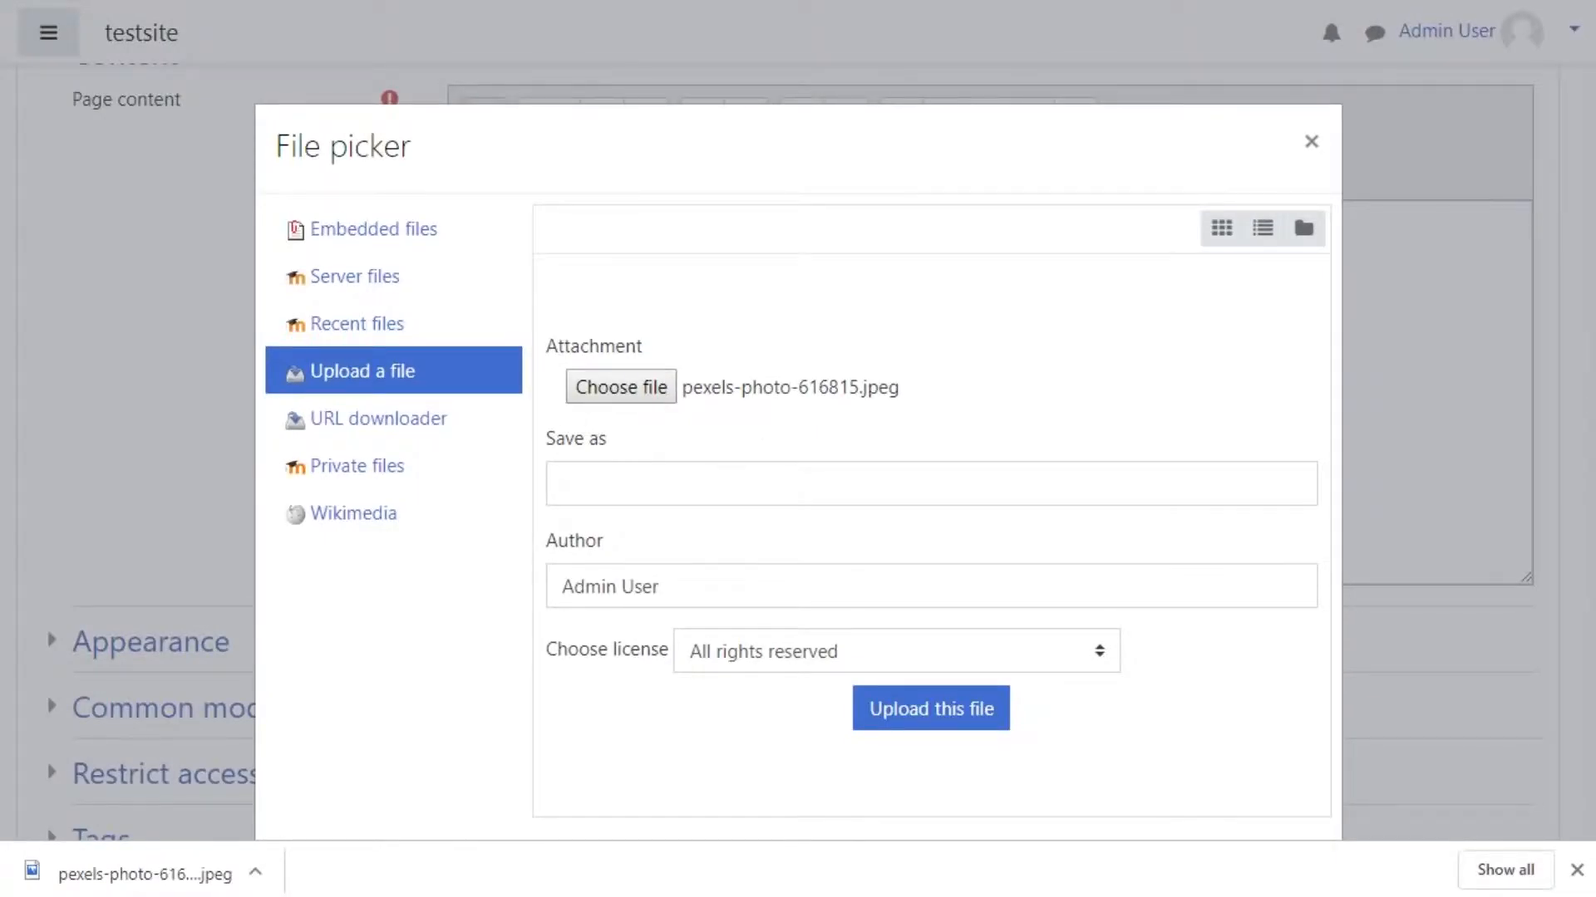
left_click(960, 702)
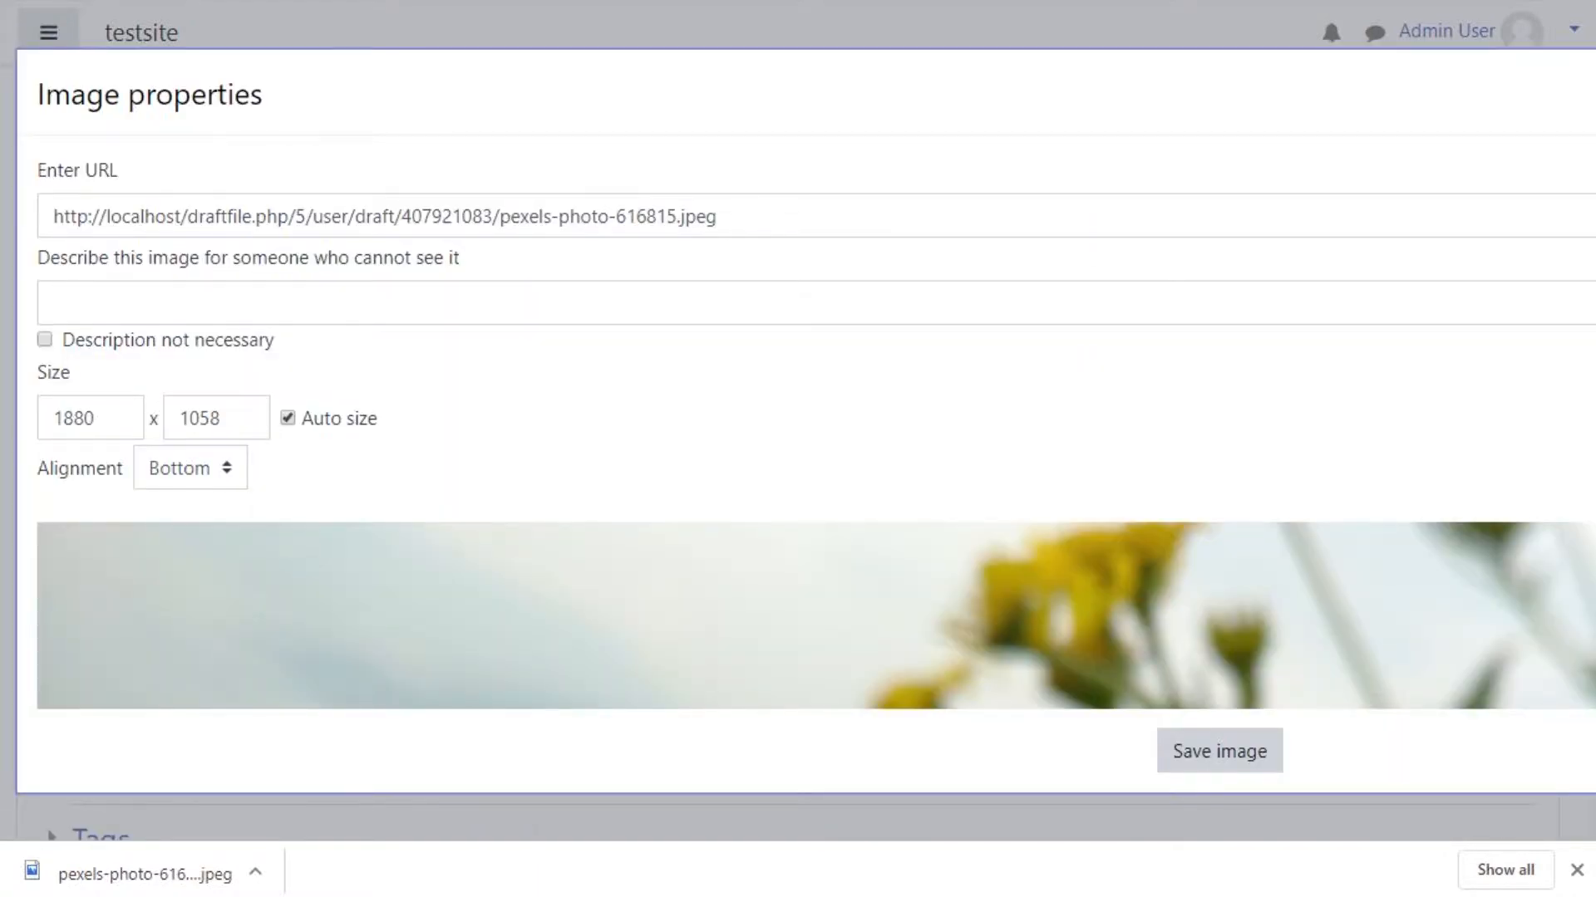
Step: Set the image width to 400, keeping the proportions automatic
double_click(81, 418)
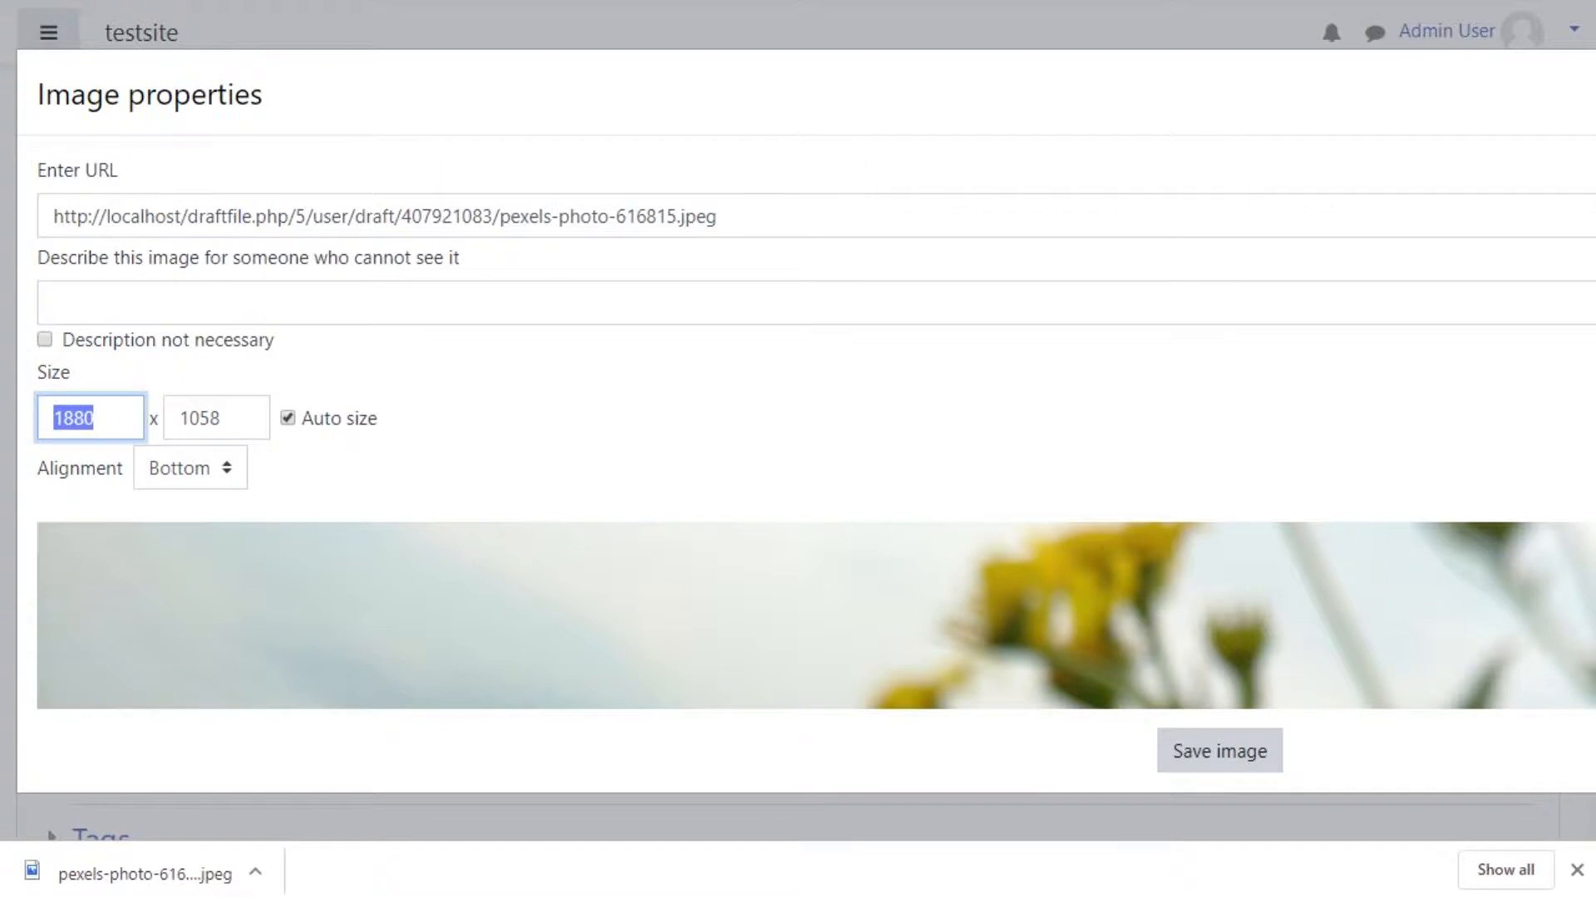
type("400")
left_click(482, 420)
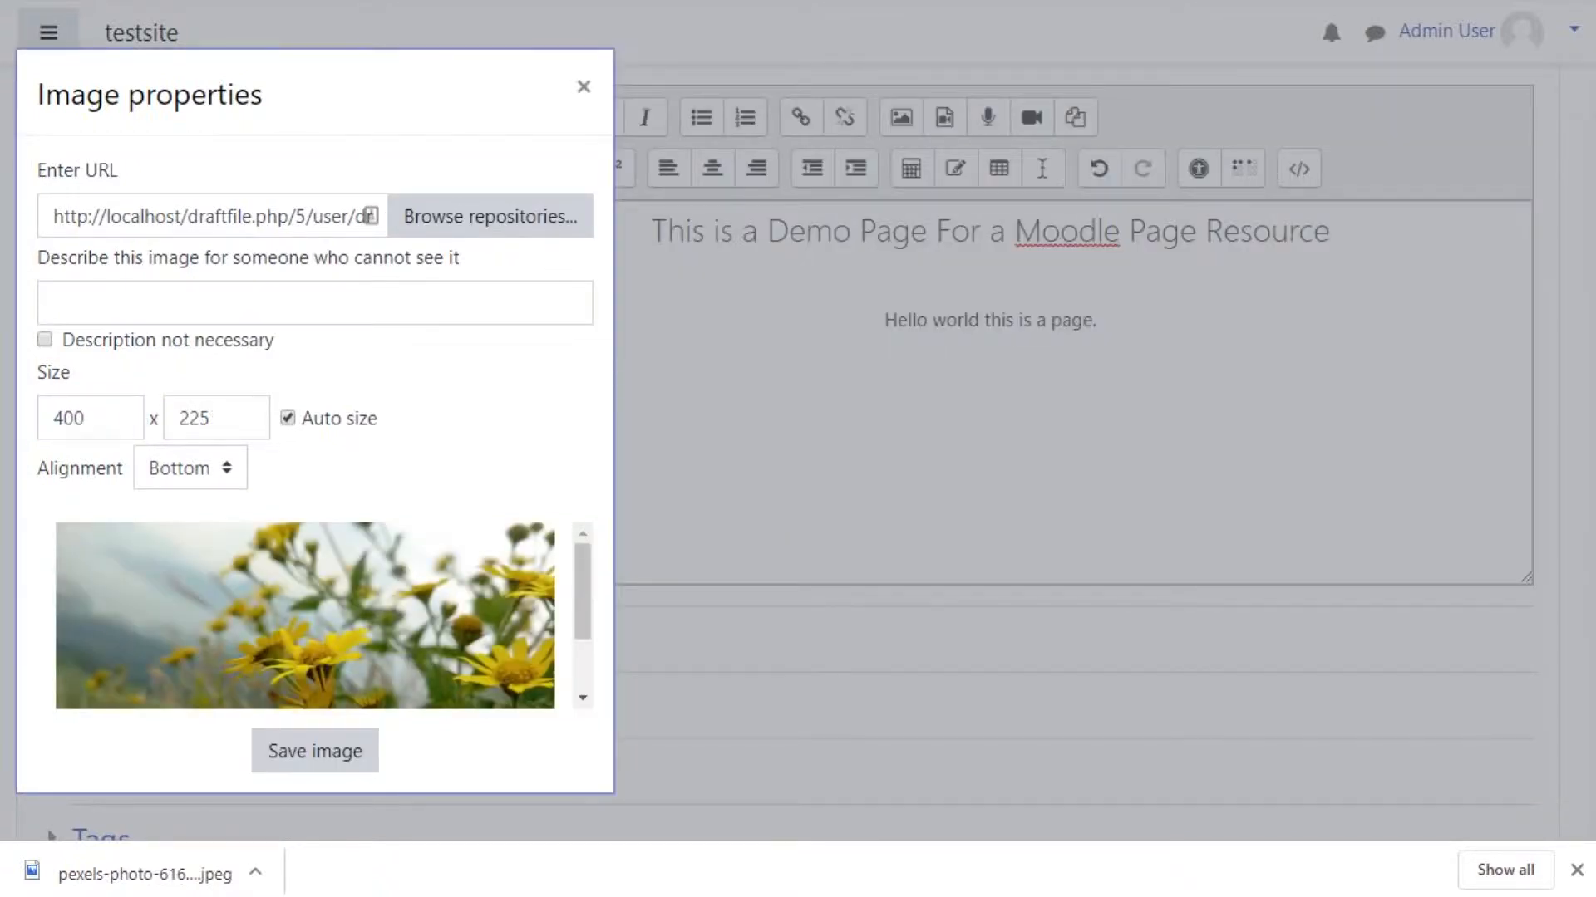
Step: Describe the image as 'Flowers' for accessibility and save the image into the page content
scroll(305, 615, "down", 2)
scroll(305, 615, "up", 2)
left_click_drag(68, 260, 327, 261)
left_click(316, 302)
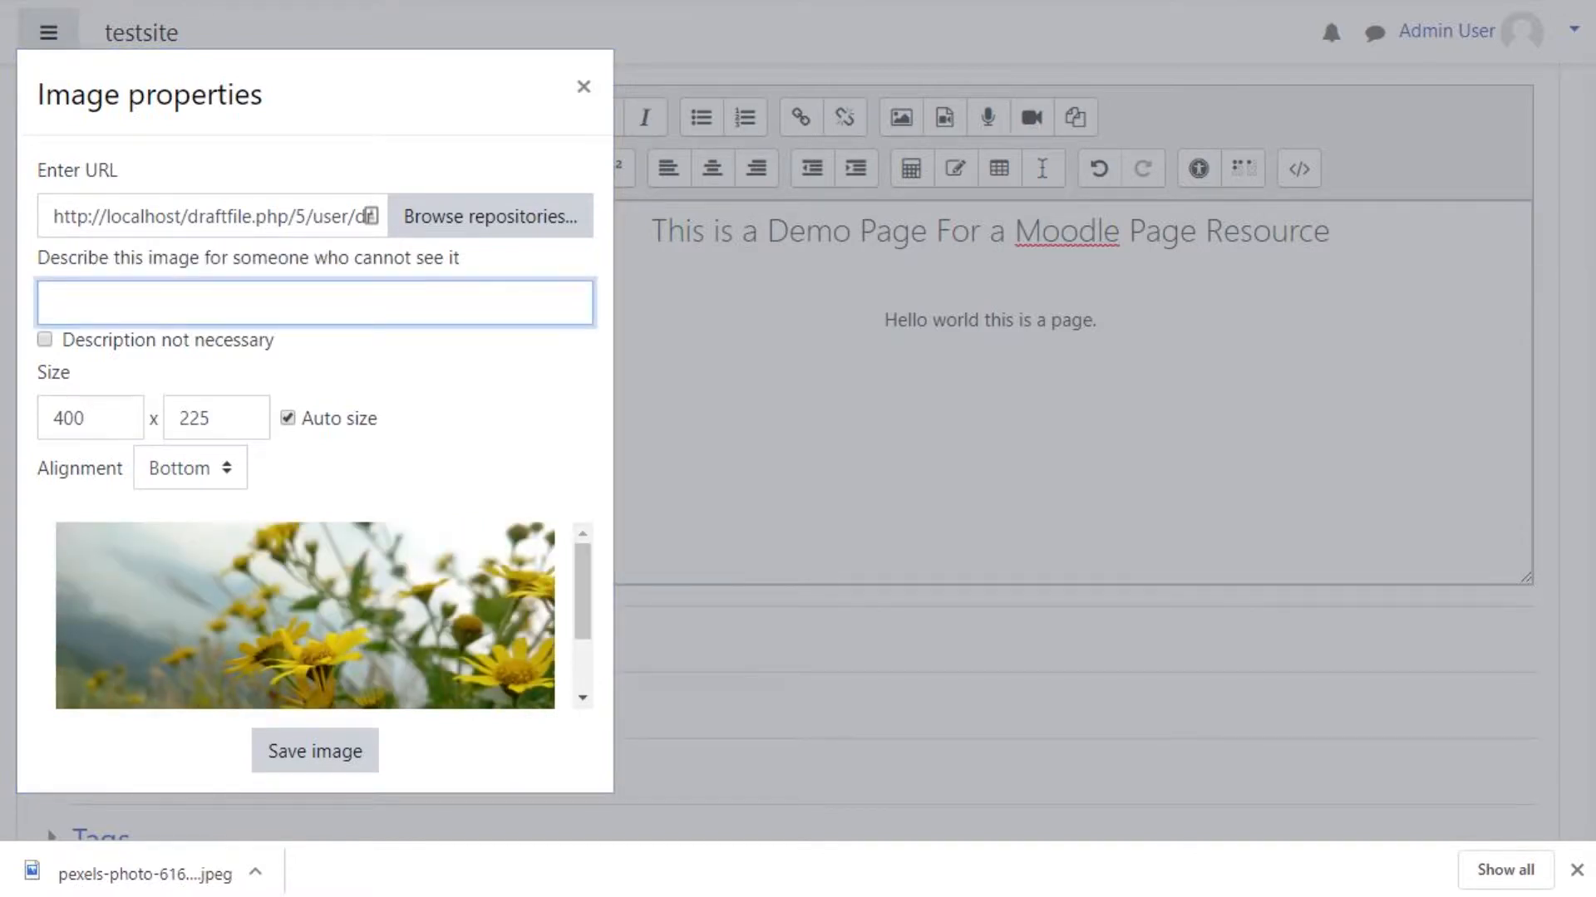
type("Flowers")
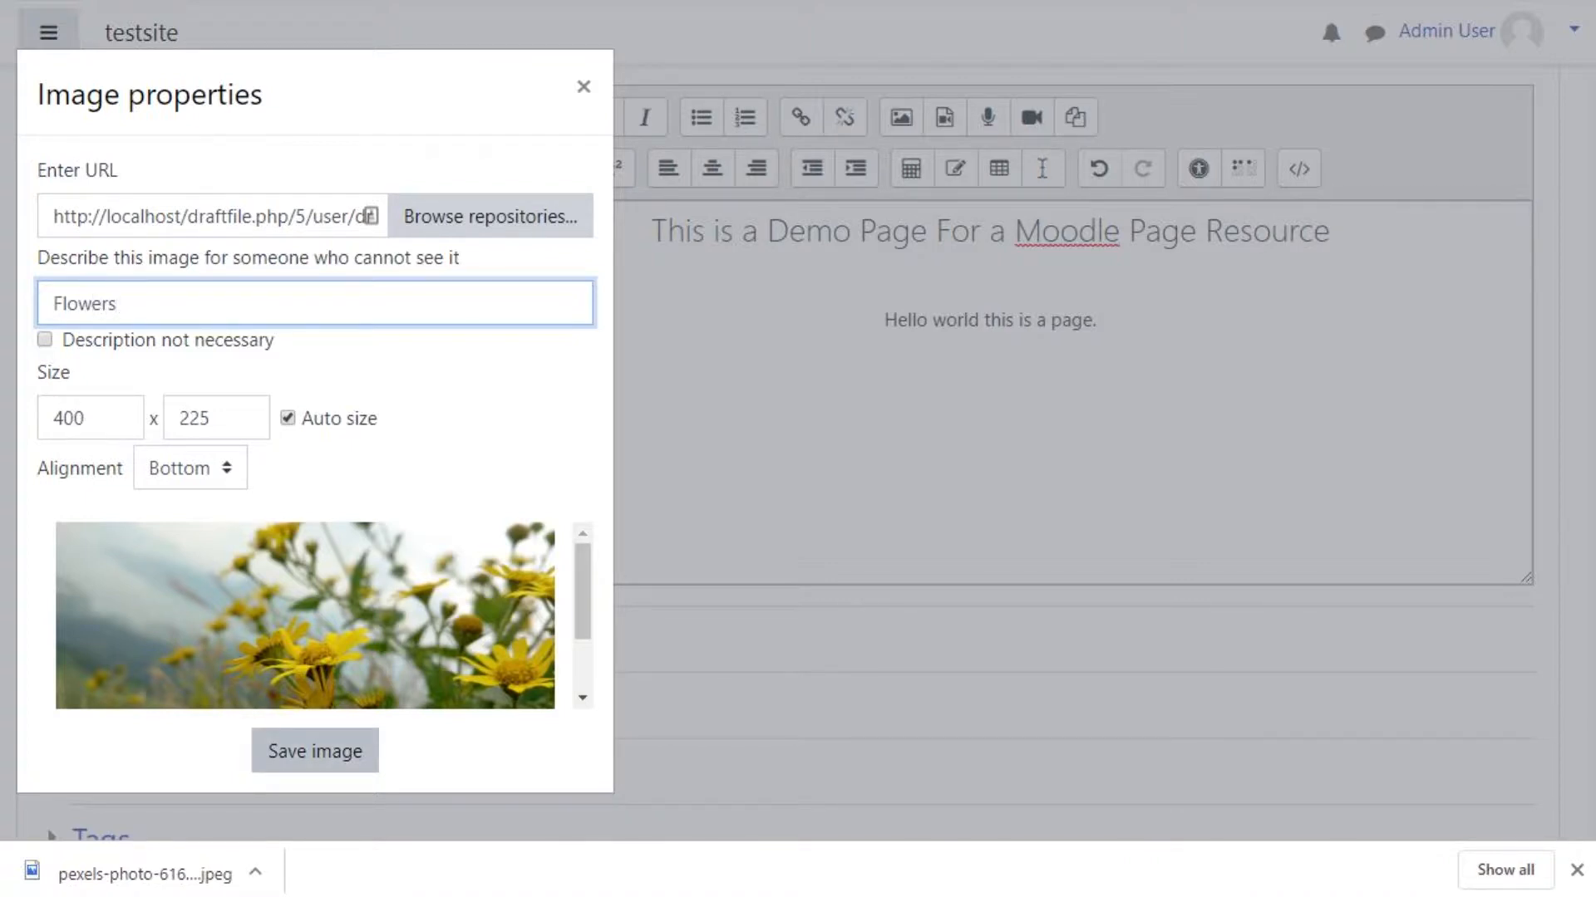
left_click(314, 751)
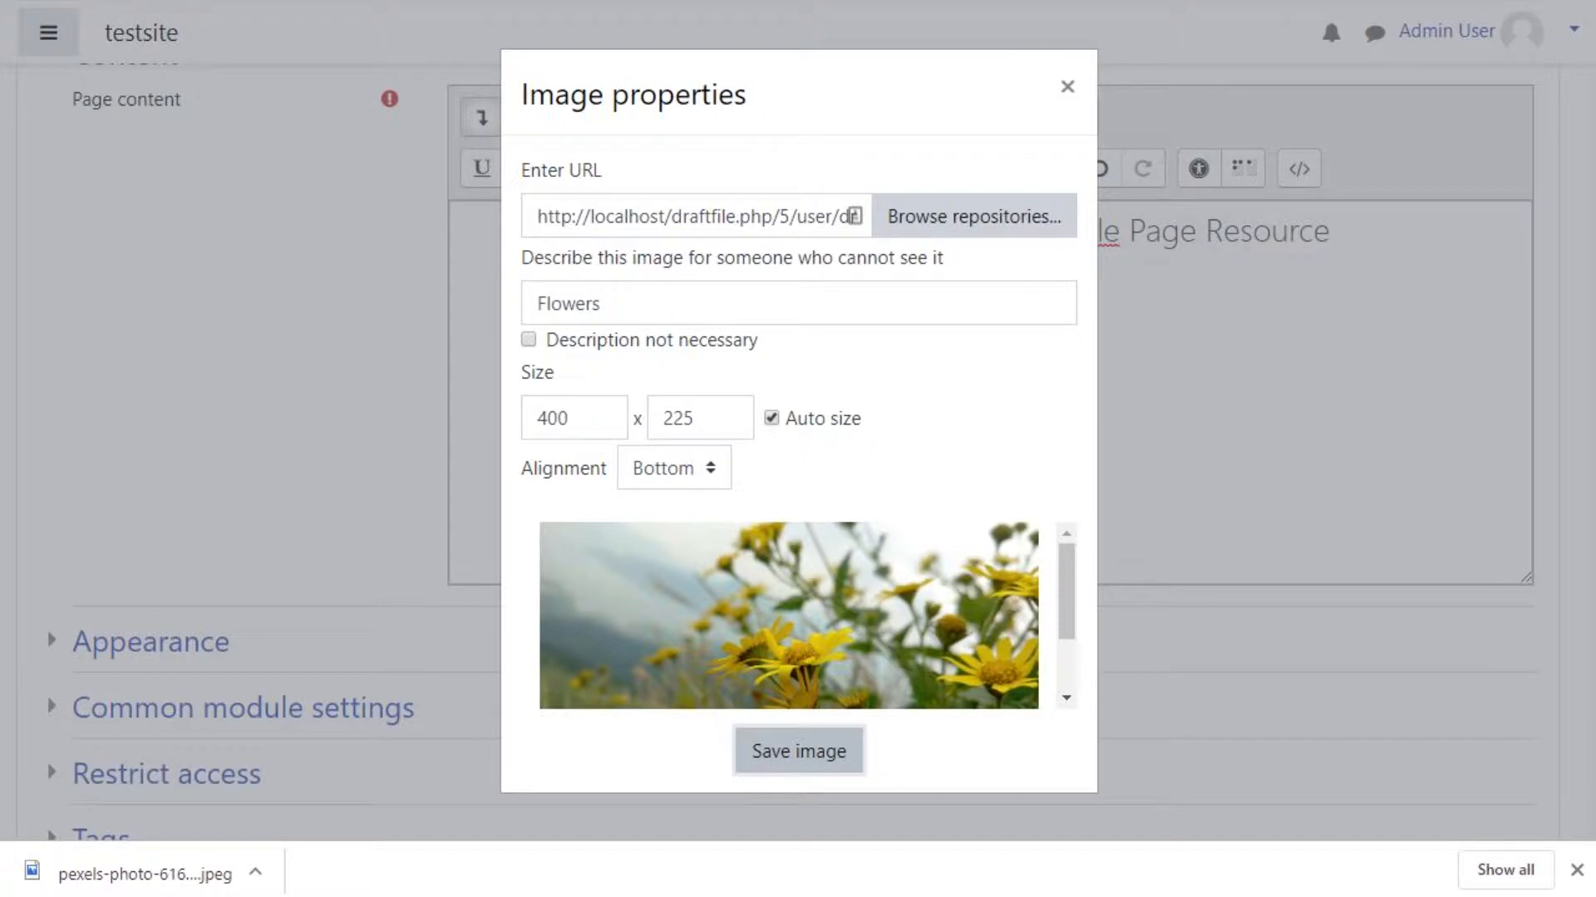
left_click(799, 752)
scroll(980, 393, "down", 1)
scroll(980, 392, "up", 1)
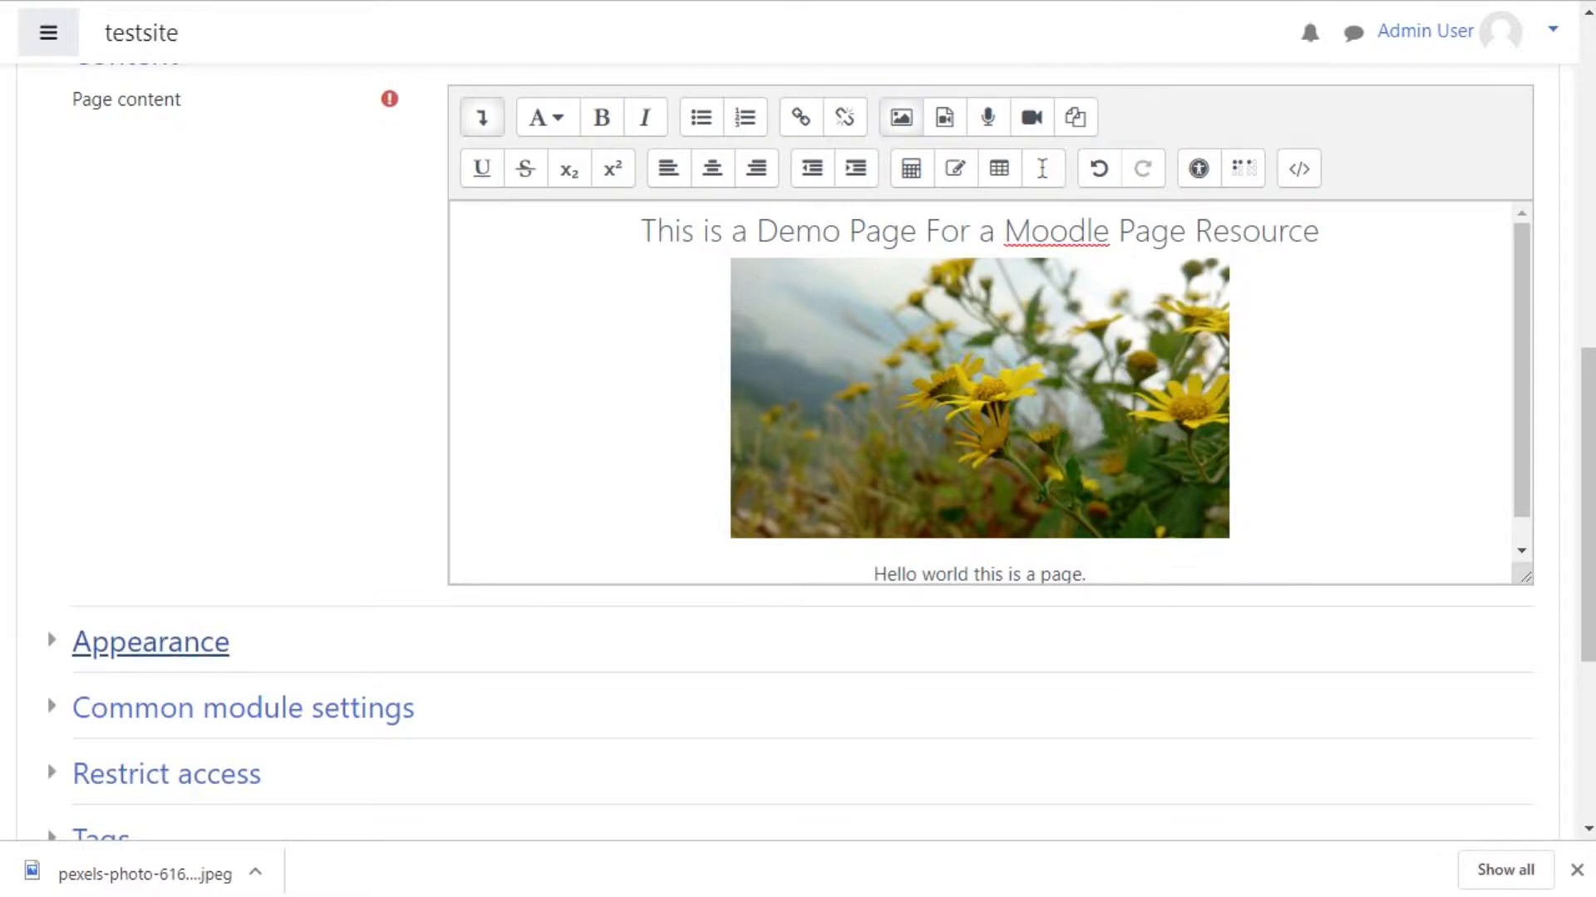
Step: Expand the Appearance settings and turn off Display last modified date
left_click(150, 641)
scroll(150, 642, "down", 4)
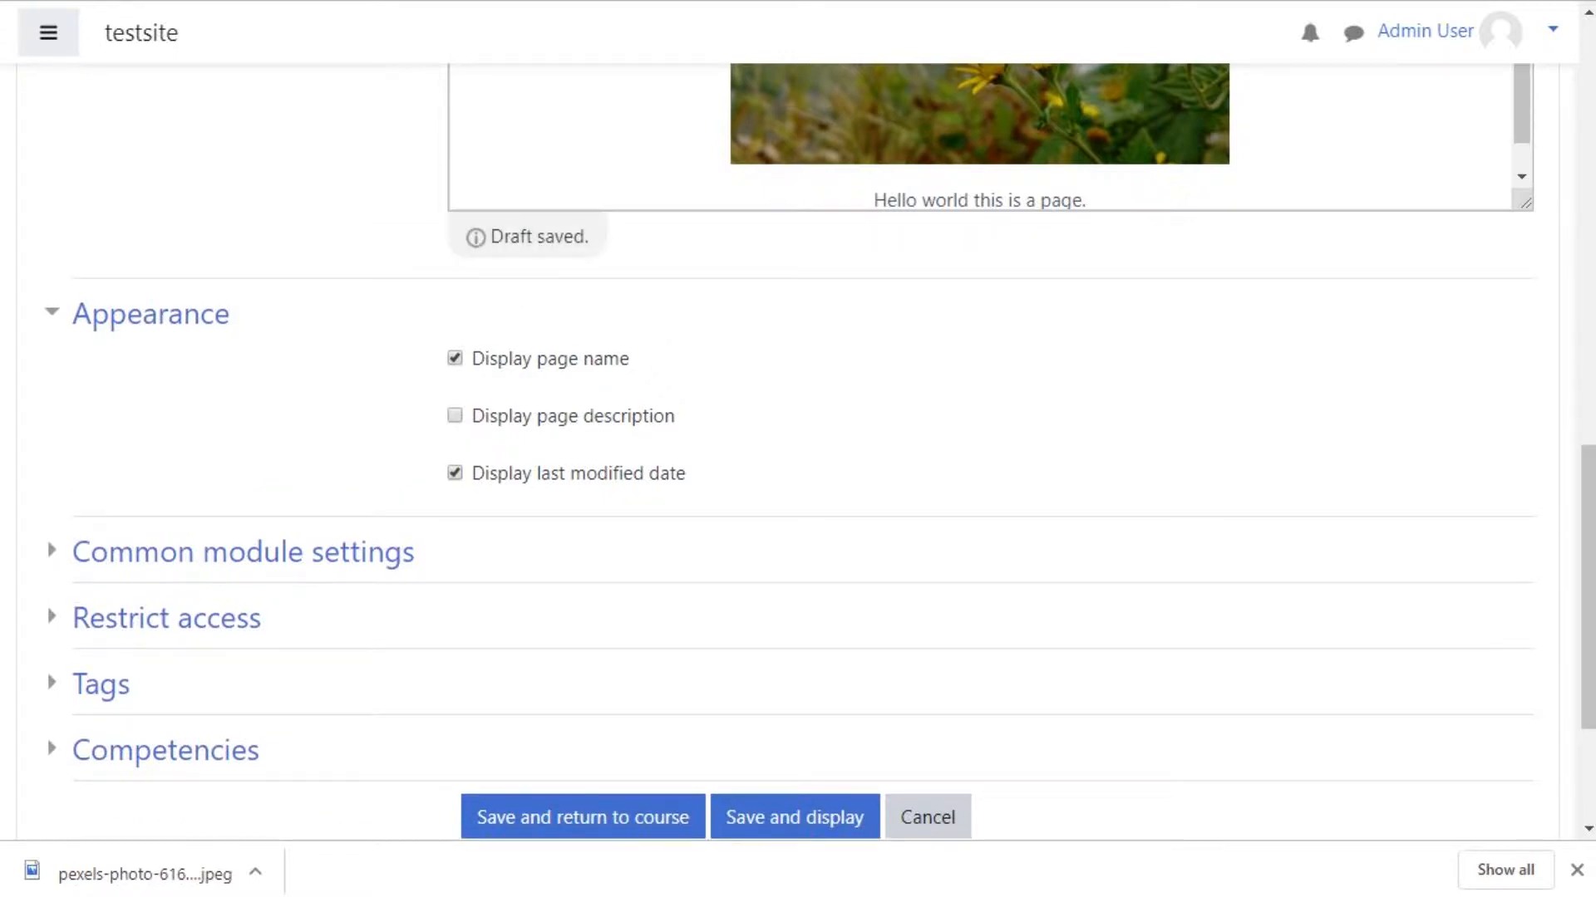
left_click(454, 472)
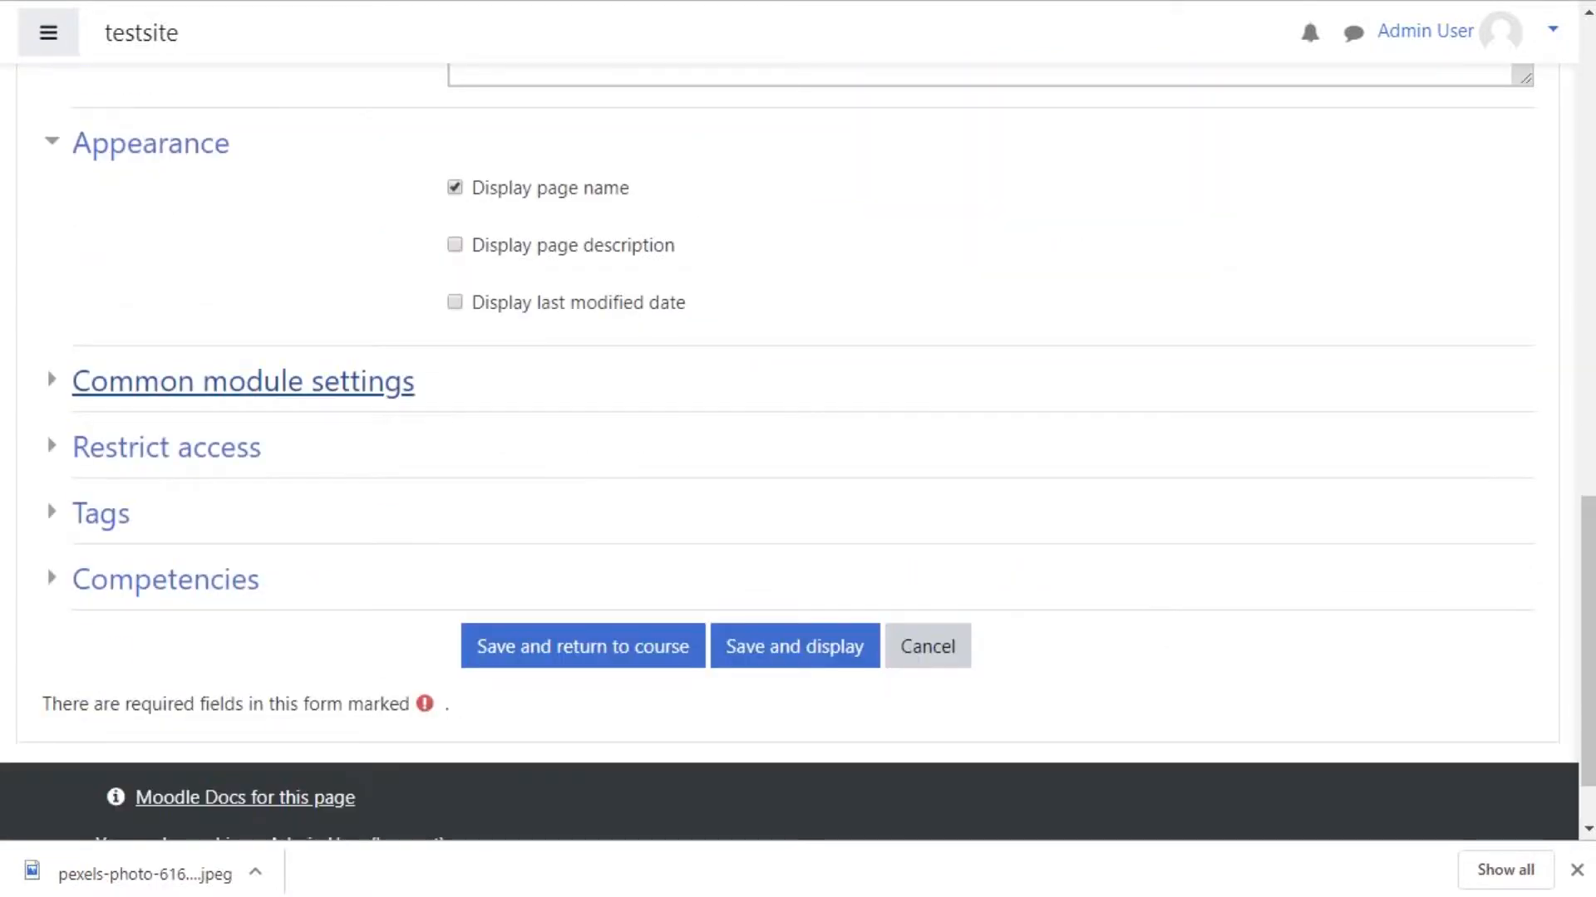
Step: Review the Common module settings, Restrict access, Tags and Competencies sections of the form
left_click(241, 378)
left_click(563, 435)
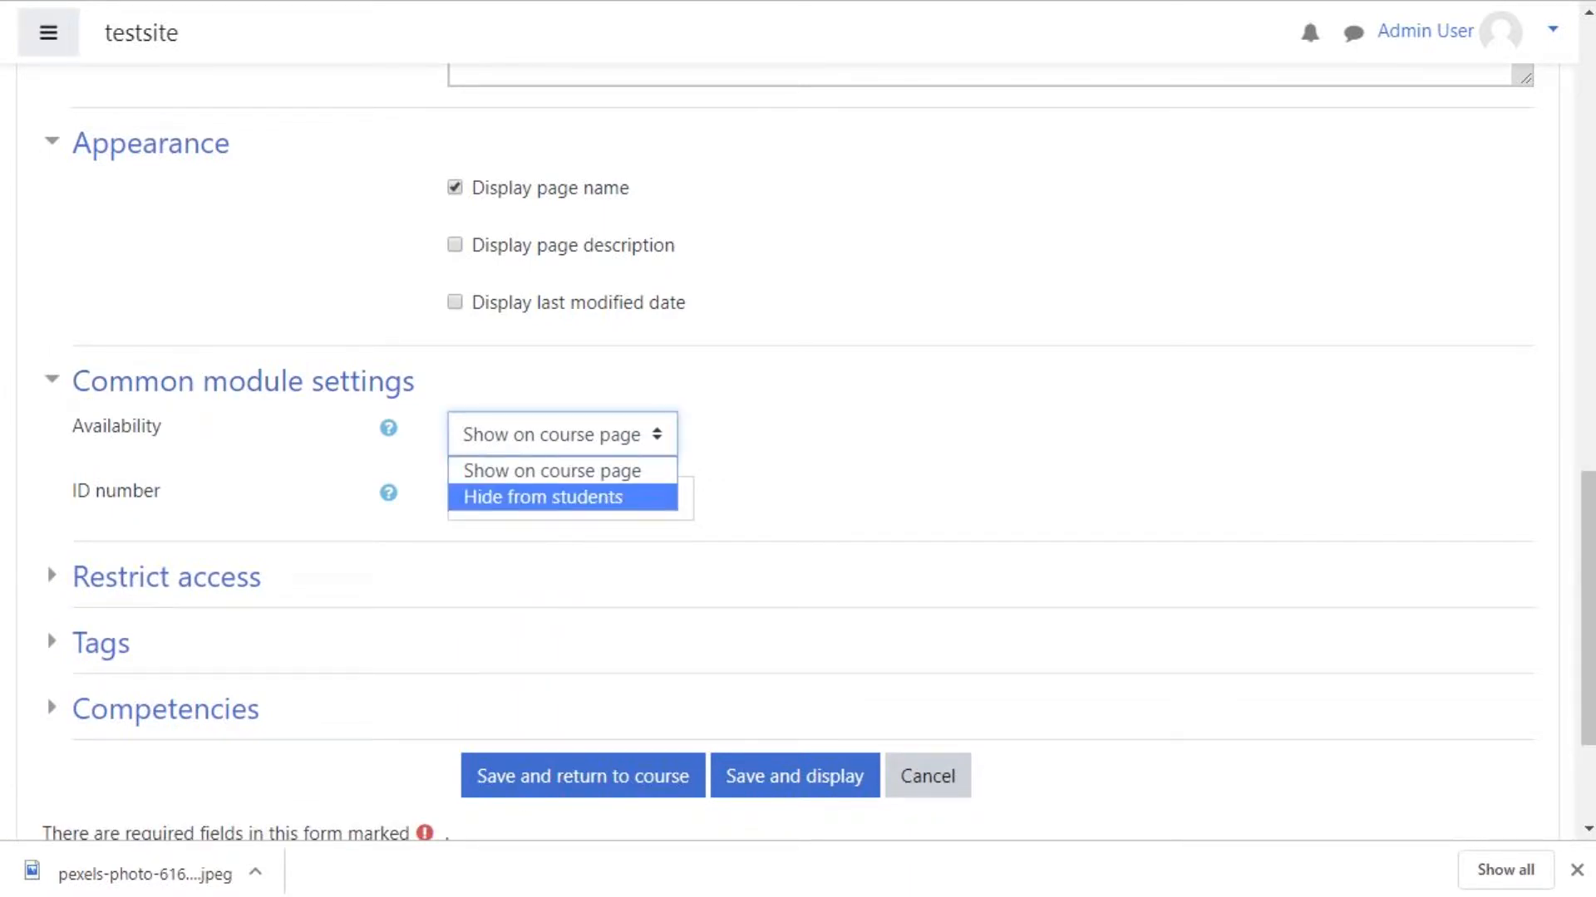
key("Return")
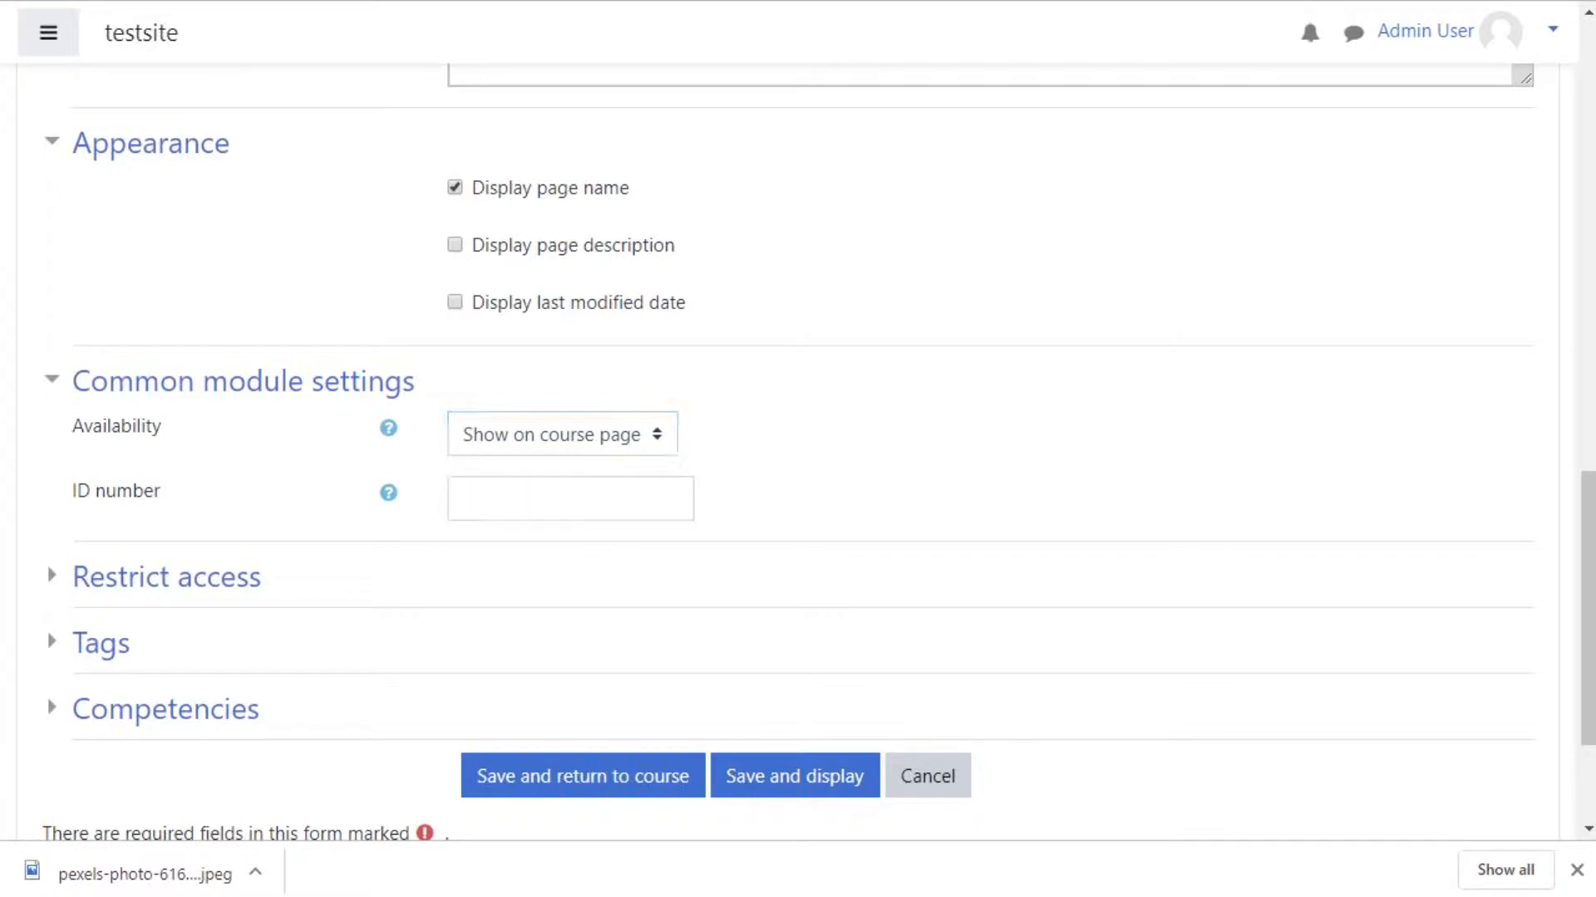
left_click(166, 576)
scroll(166, 577, "down", 2)
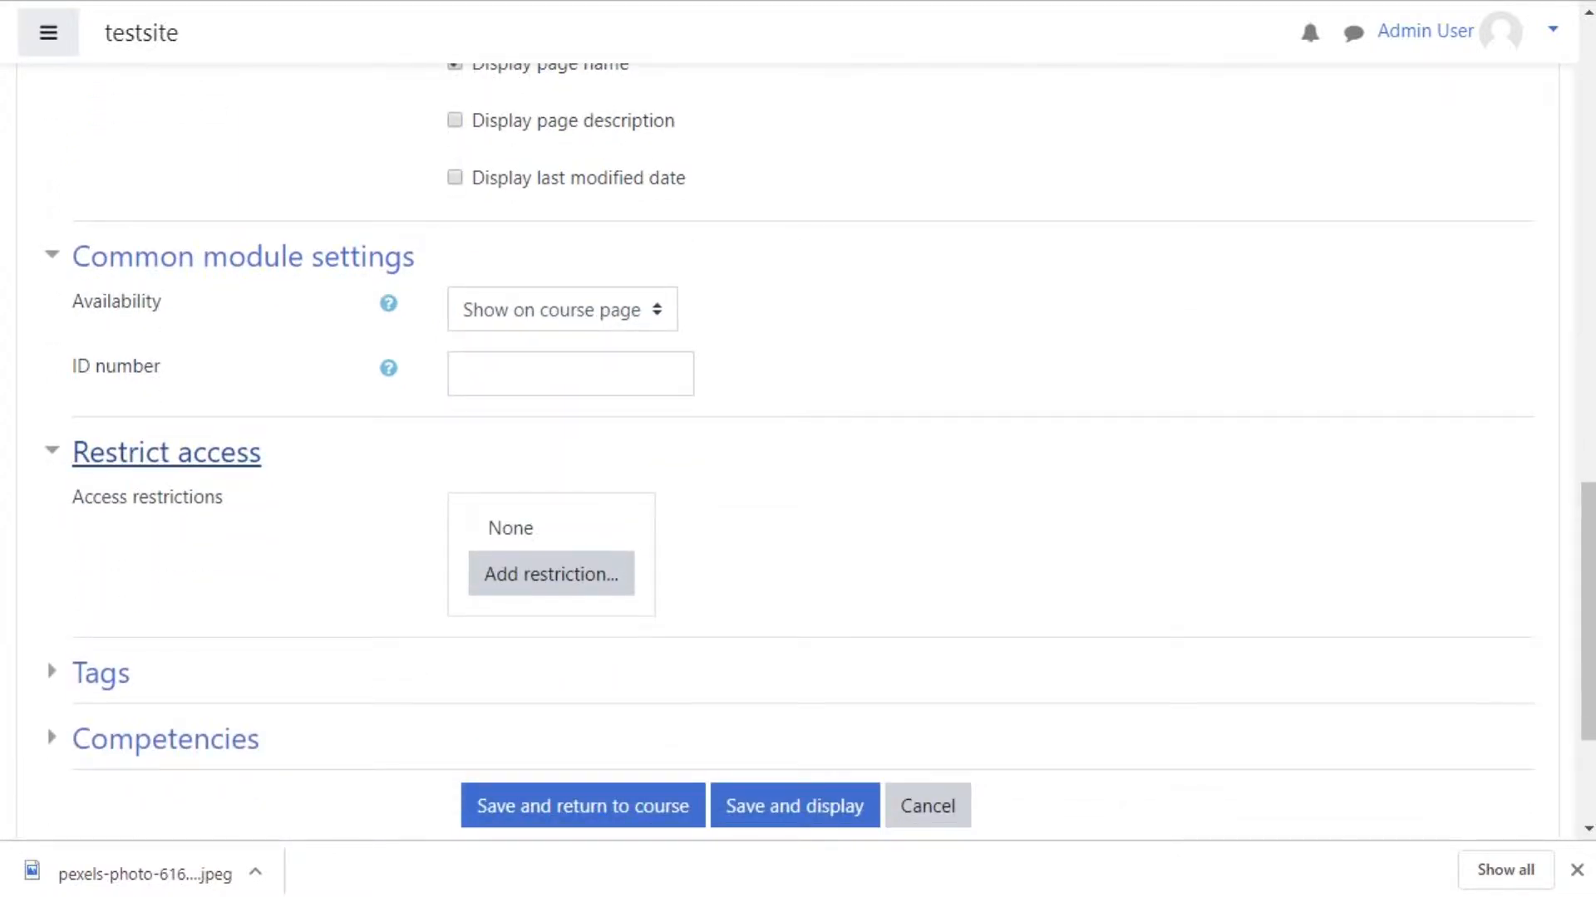
left_click(101, 673)
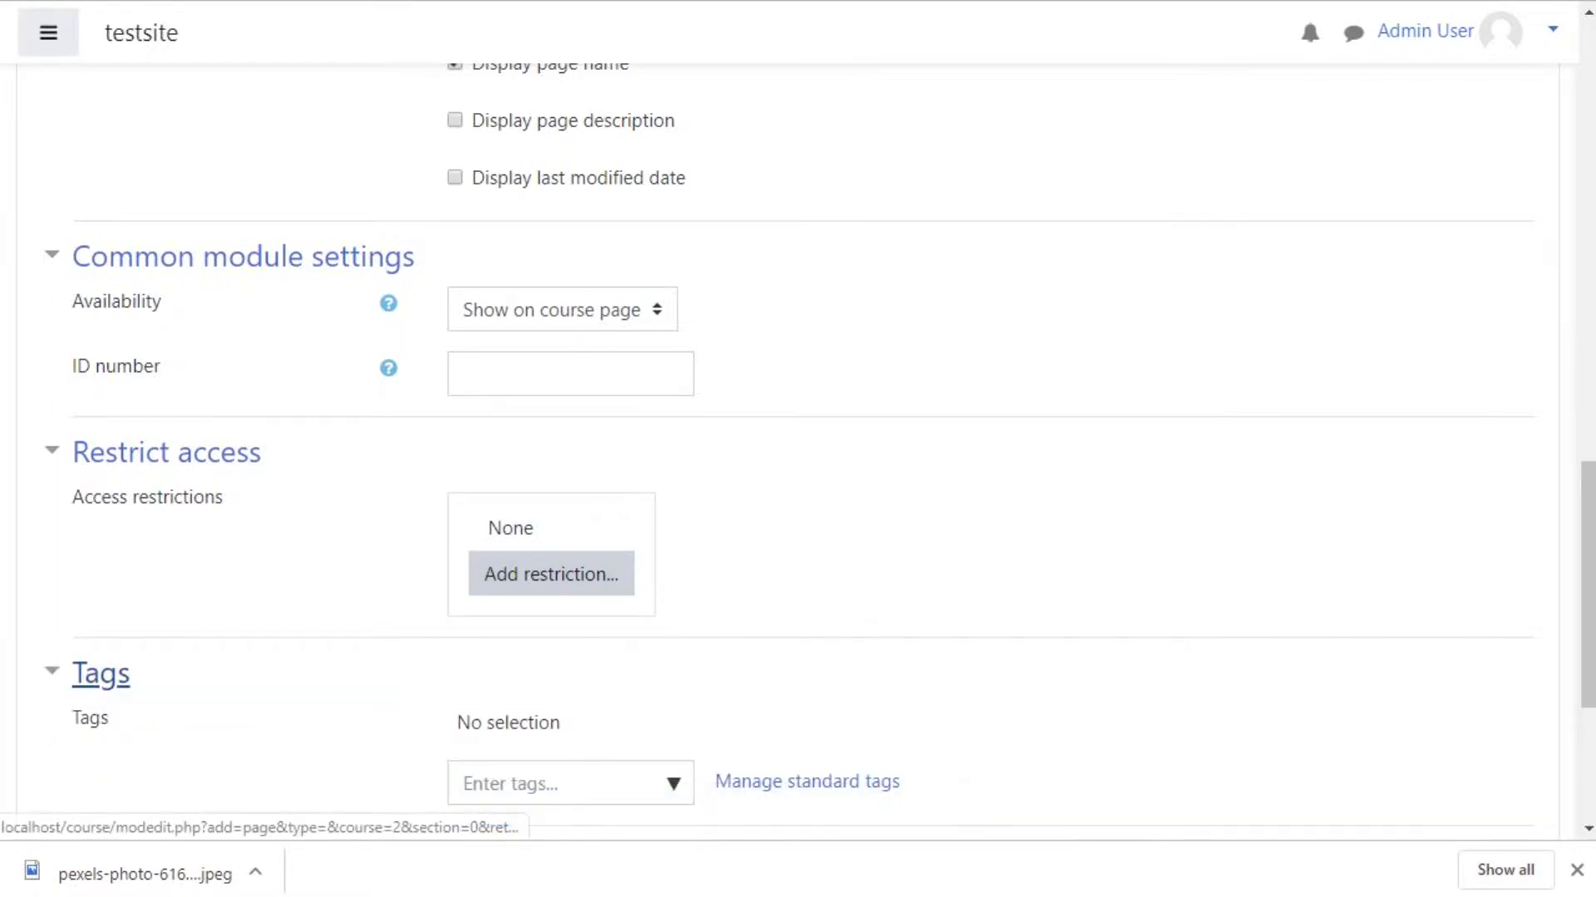
scroll(124, 582, "down", 5)
left_click(166, 486)
scroll(794, 498, "down", 3)
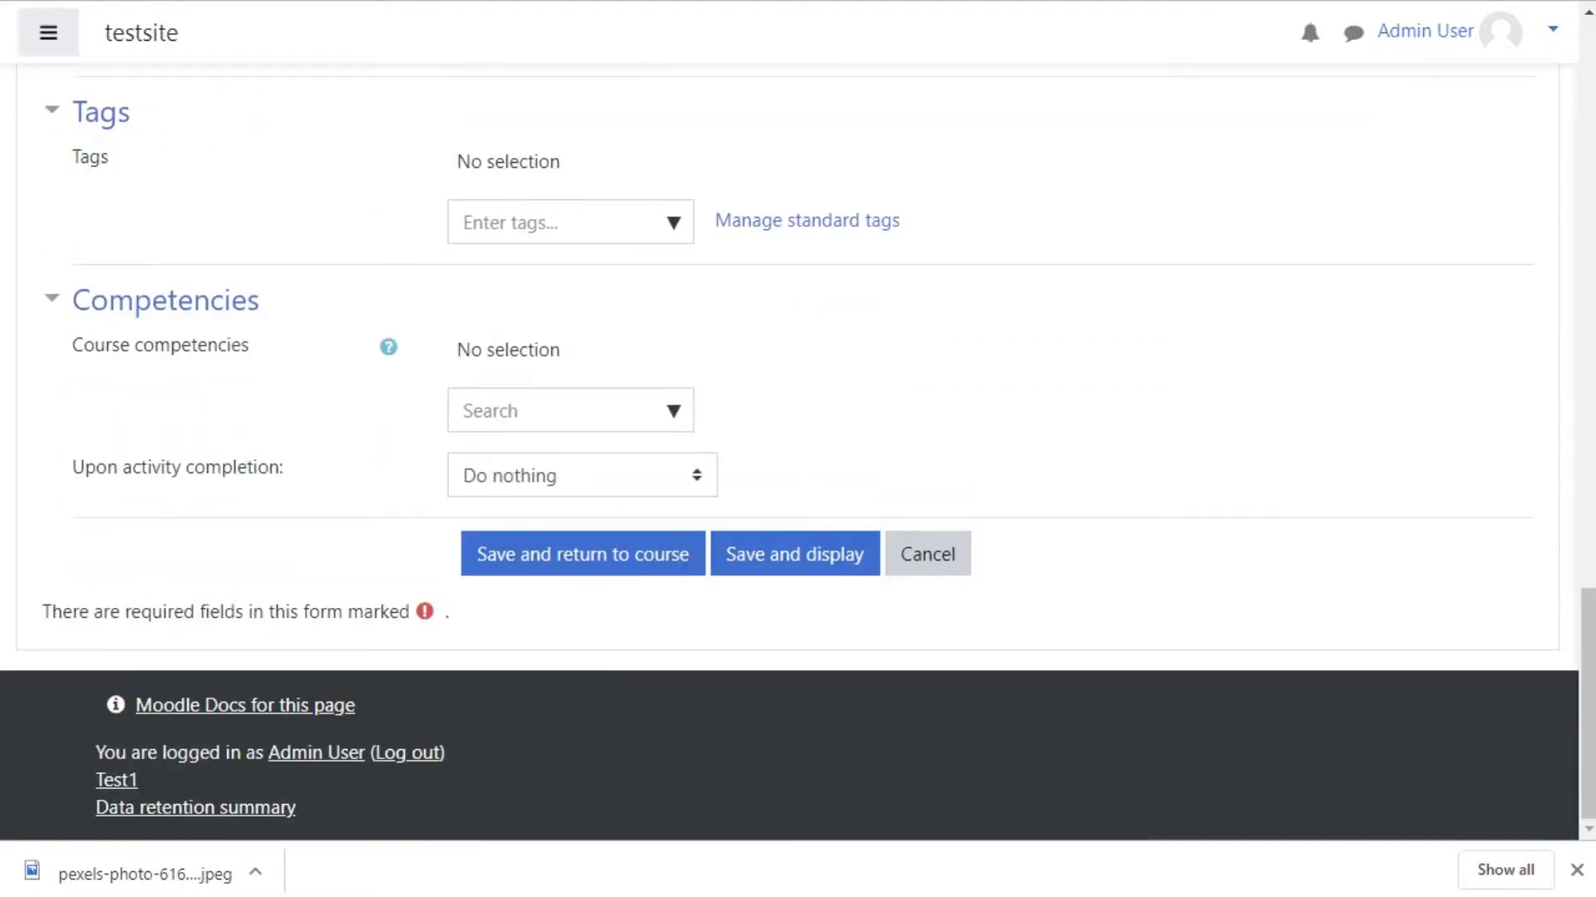
Step: Save the Demo Page and display it
left_click(795, 555)
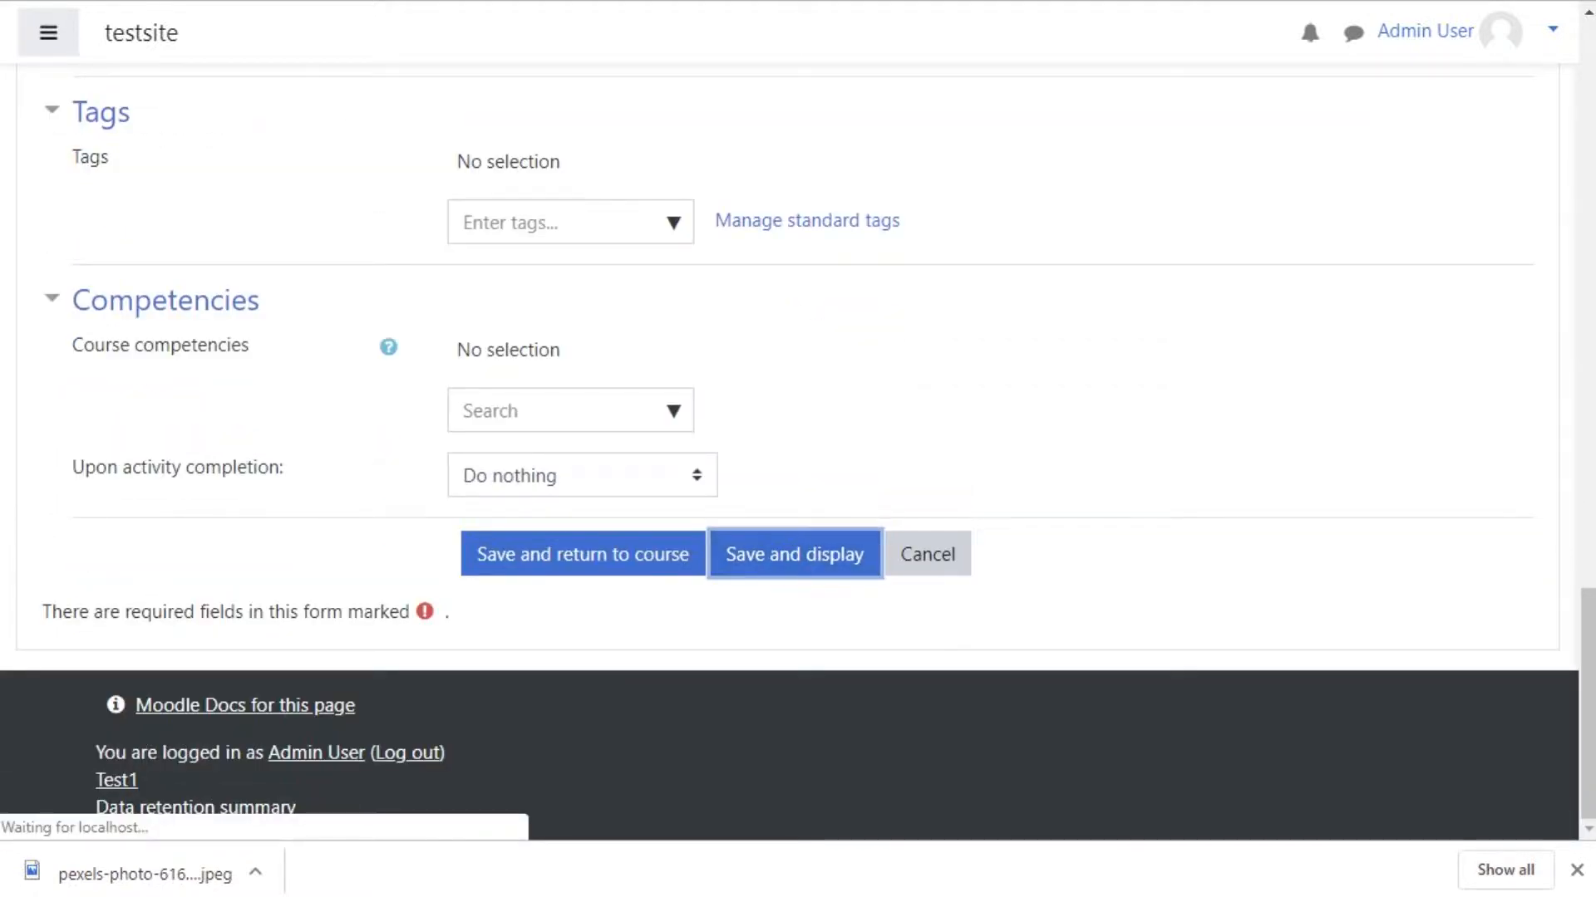
scroll(794, 499, "down", 1)
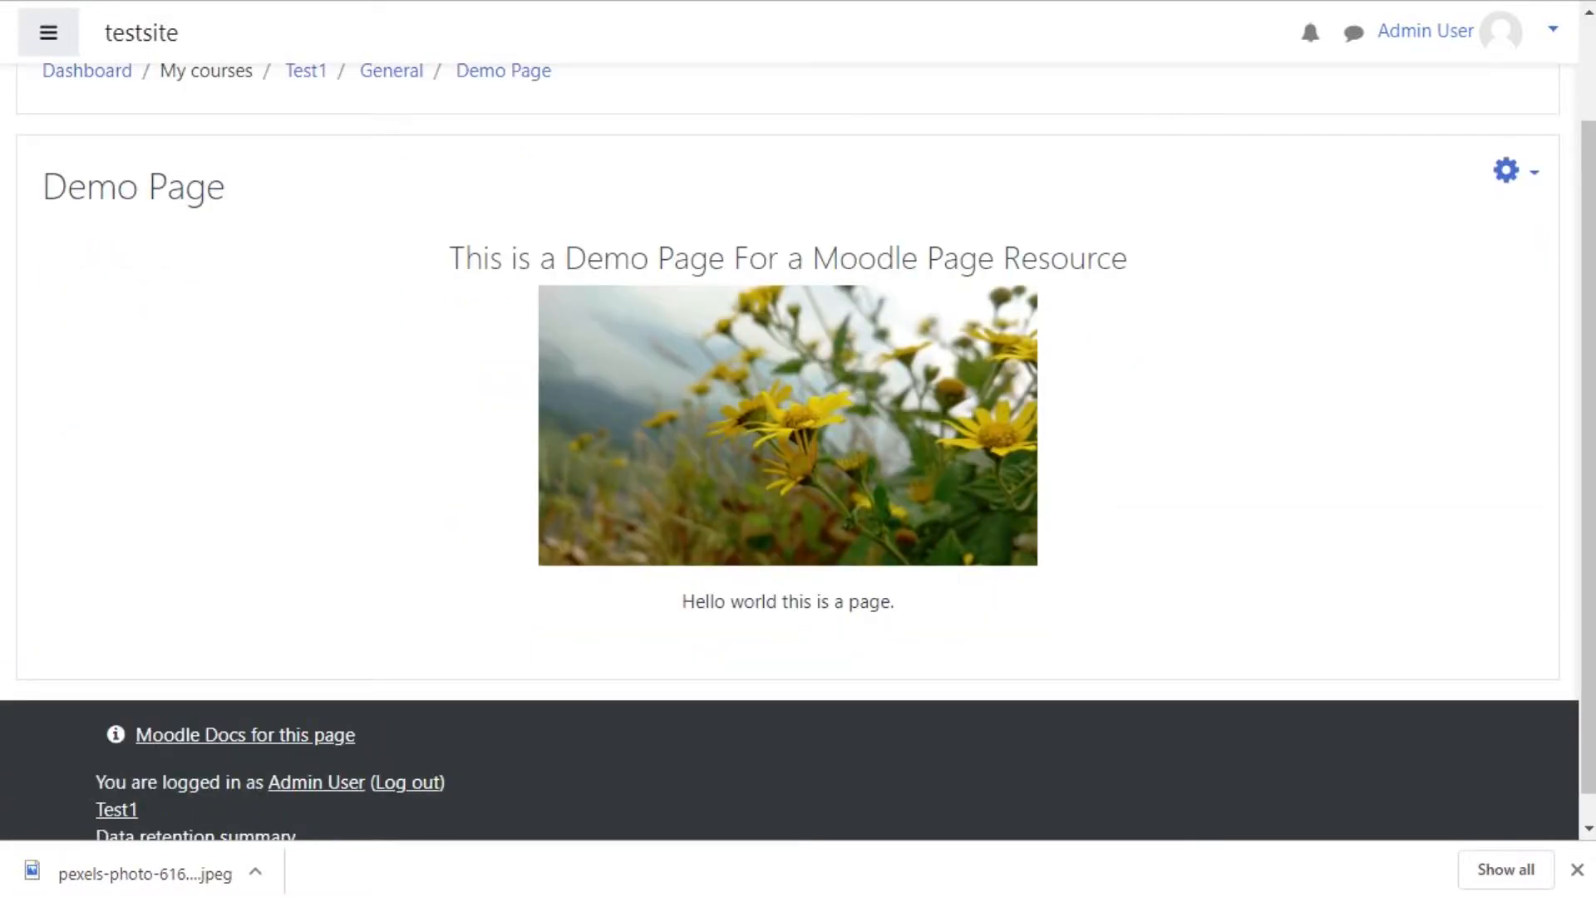
left_click(1509, 170)
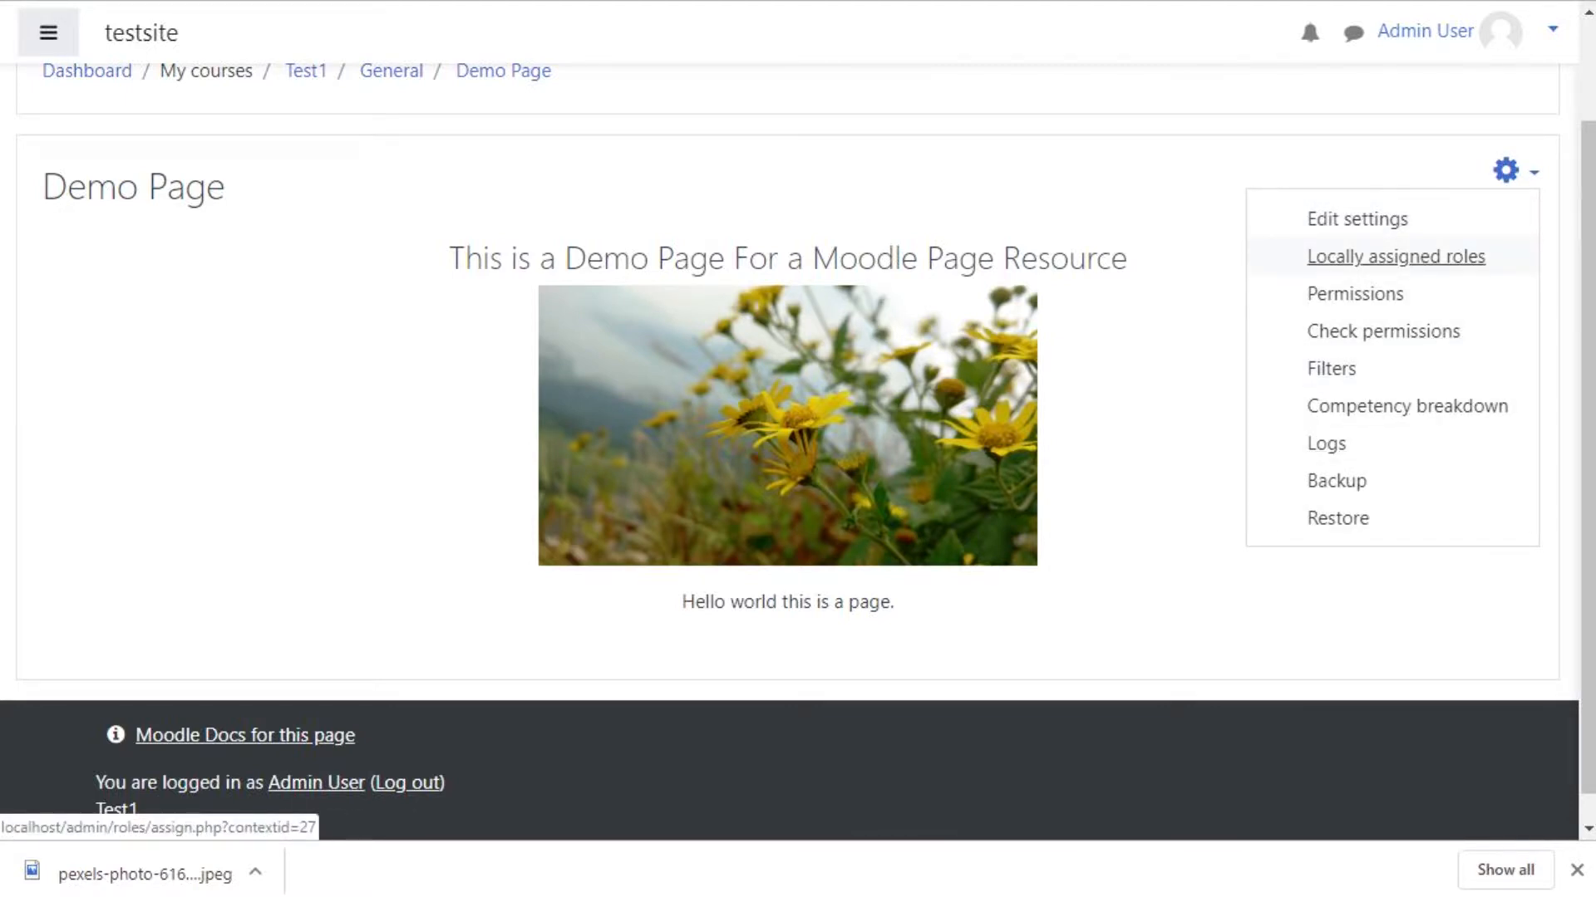
left_click(1509, 170)
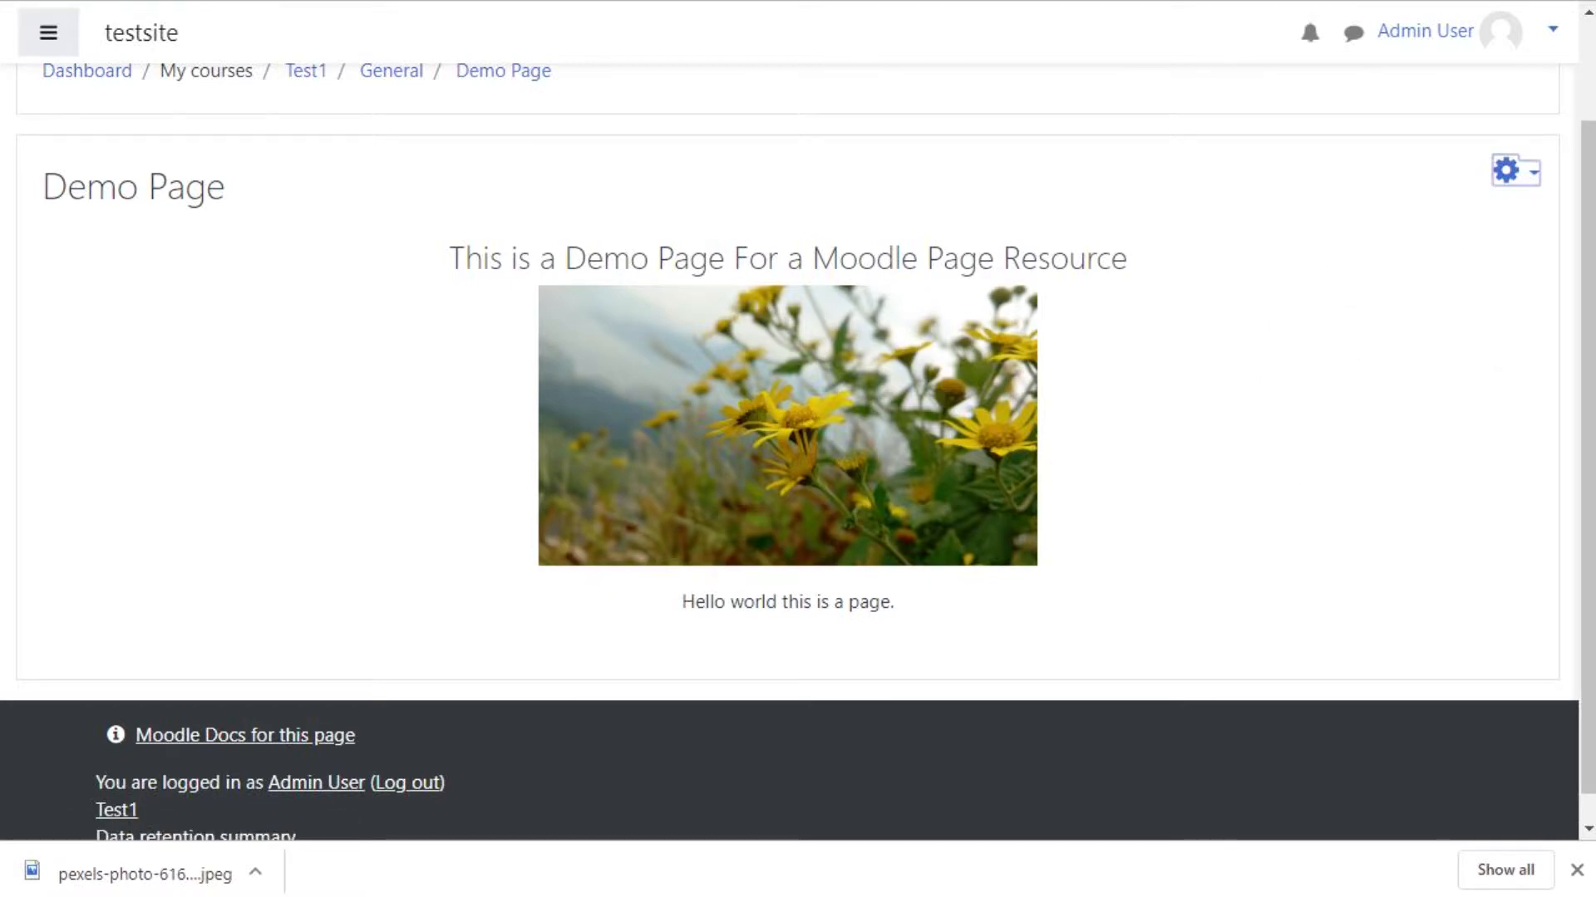
scroll(1509, 171, "up", 1)
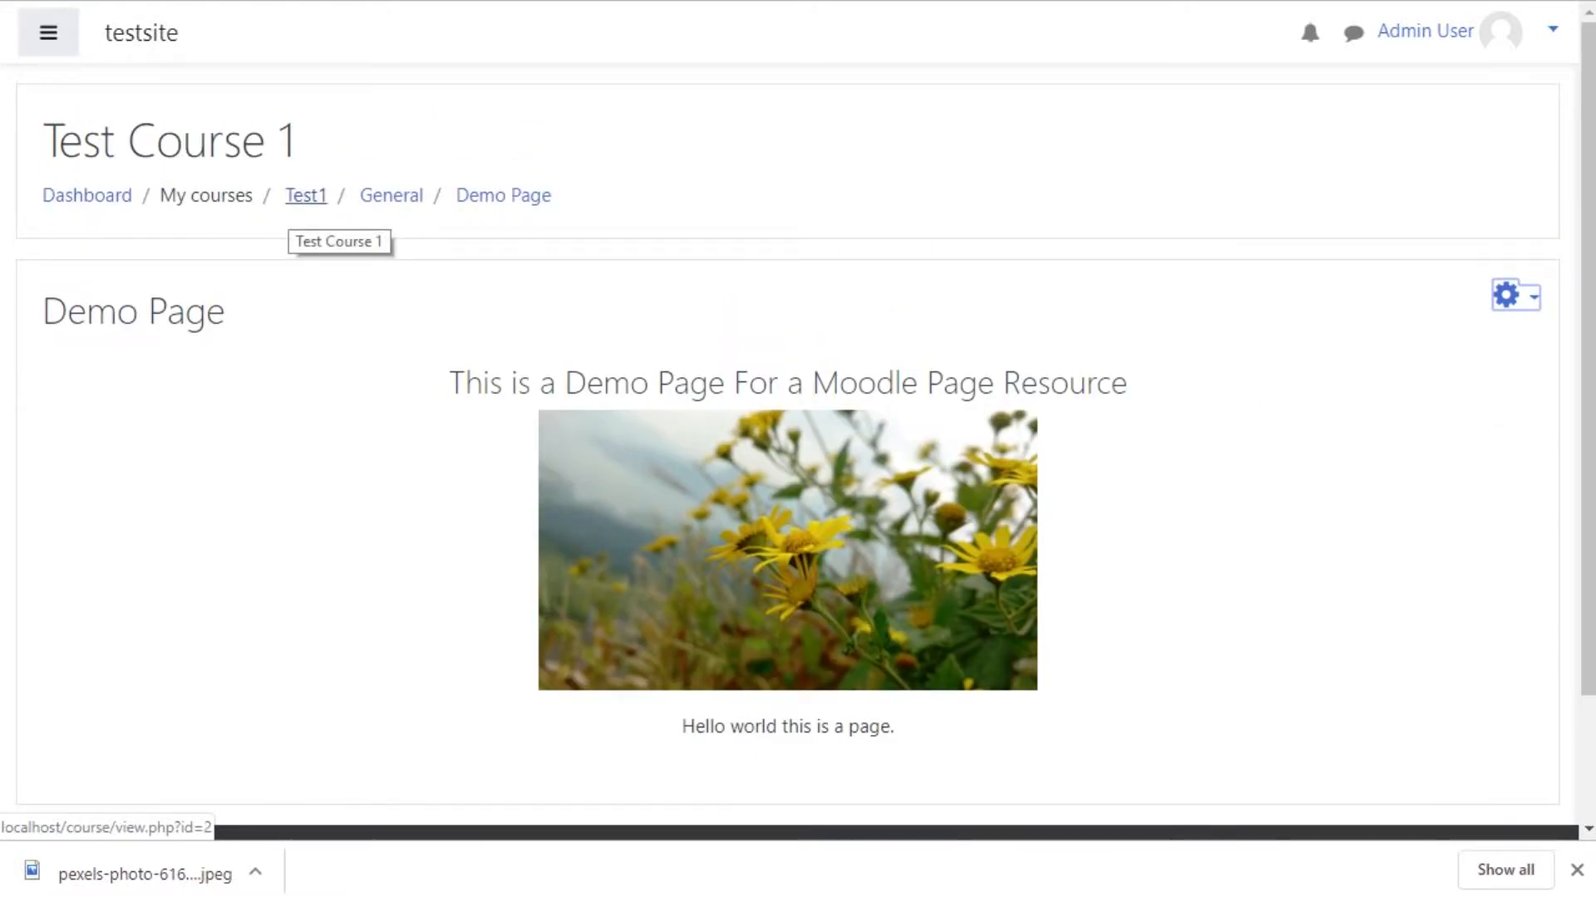
Step: Return to Test Course 1 and move the Demo Page into the Topic 1 section
left_click(306, 196)
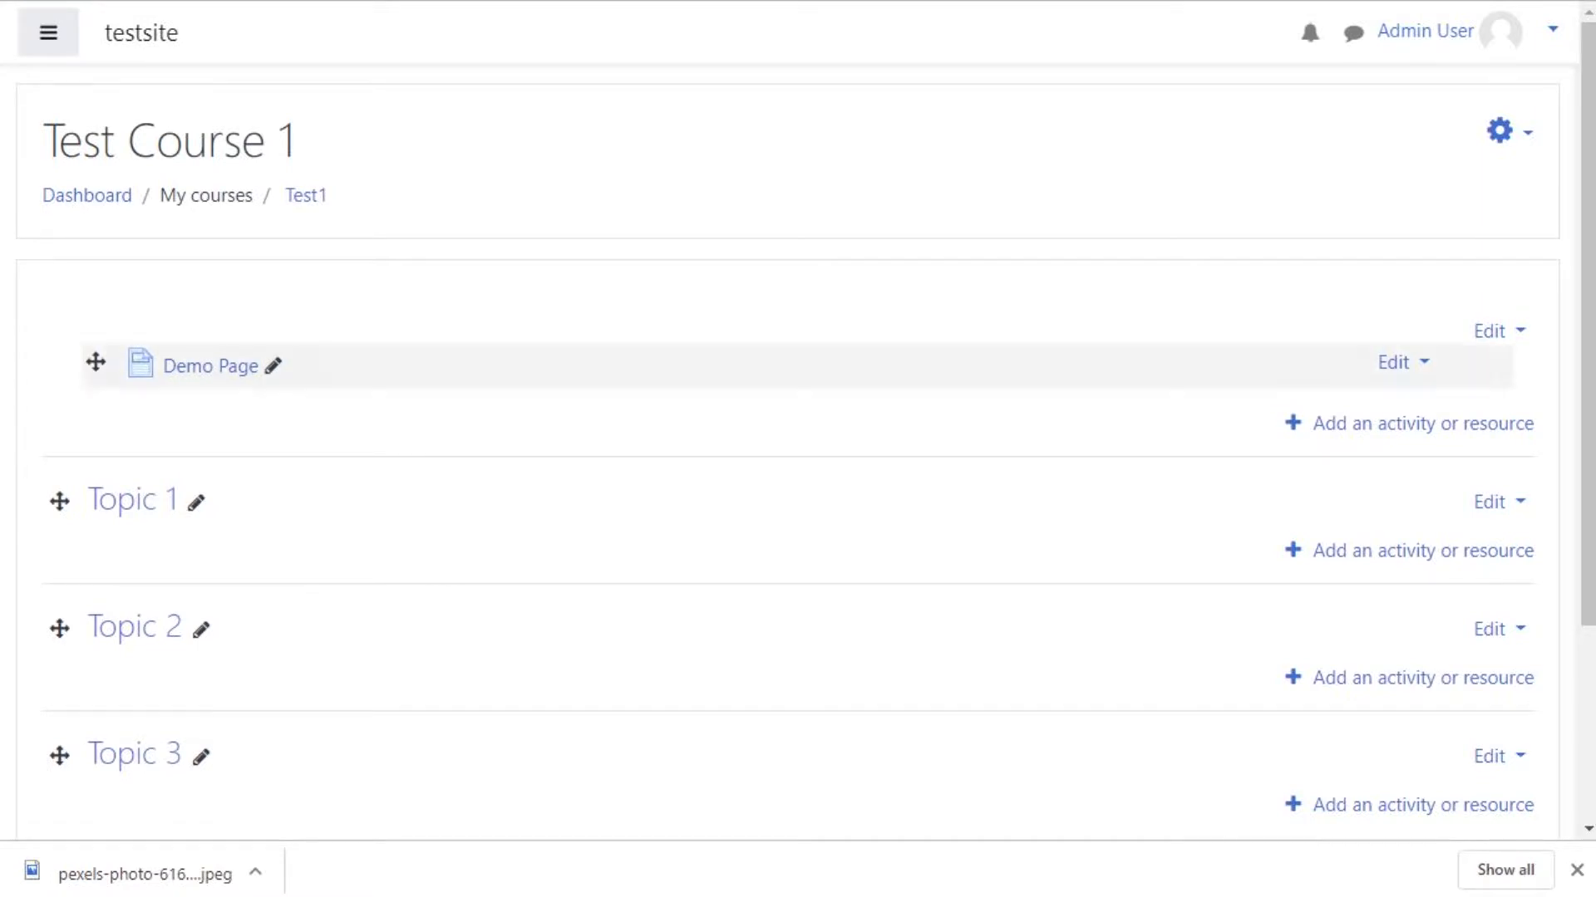
left_click_drag(96, 362, 158, 532)
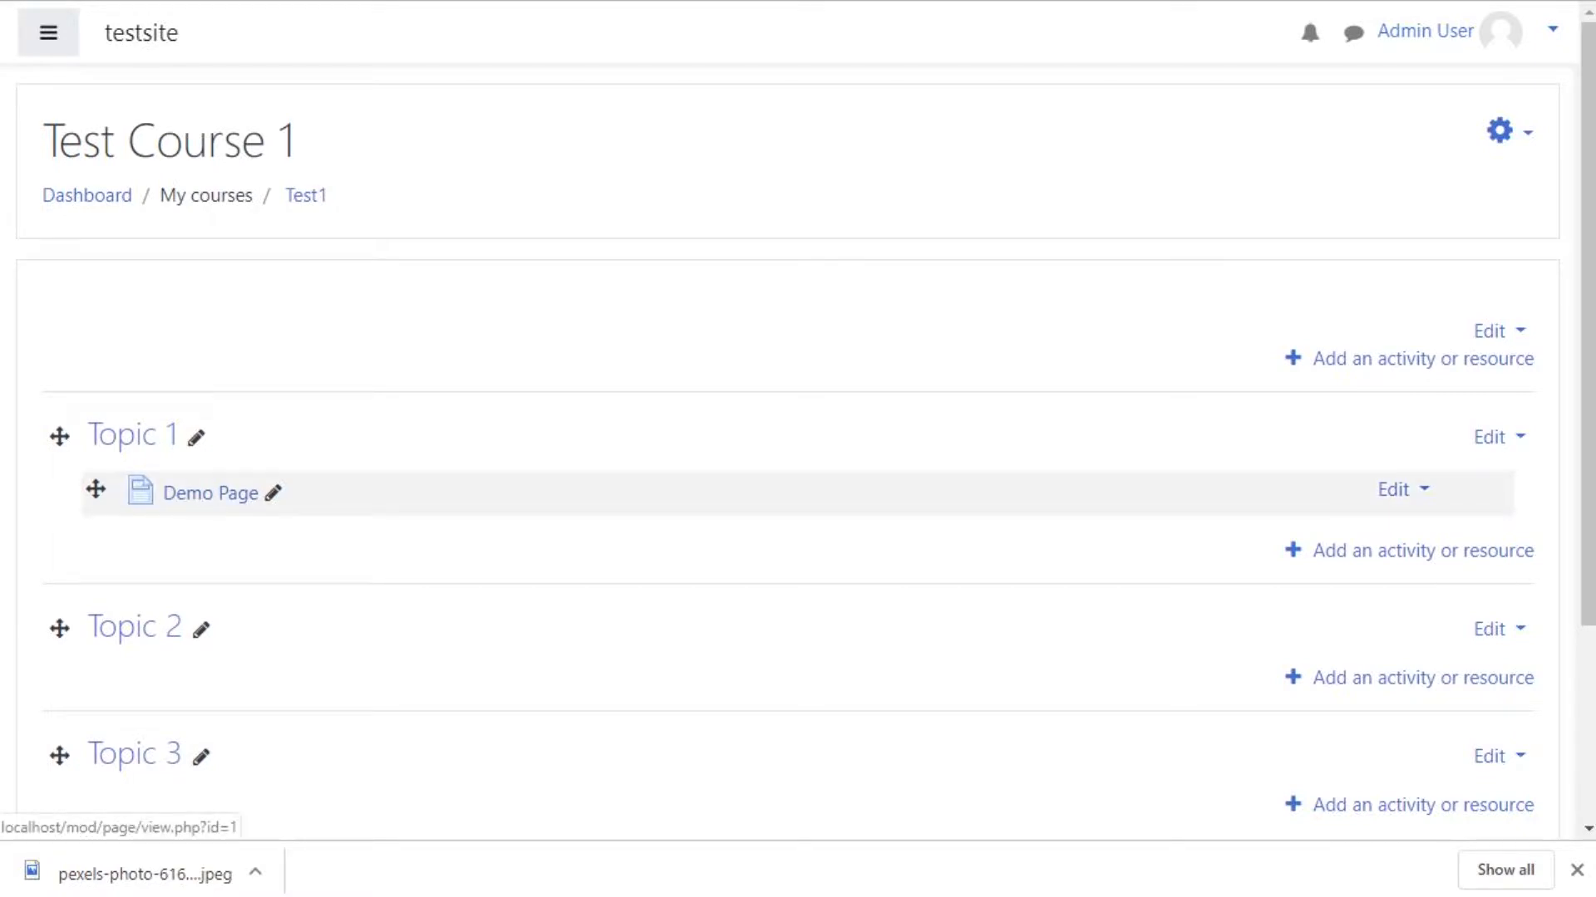
scroll(133, 436, "down", 3)
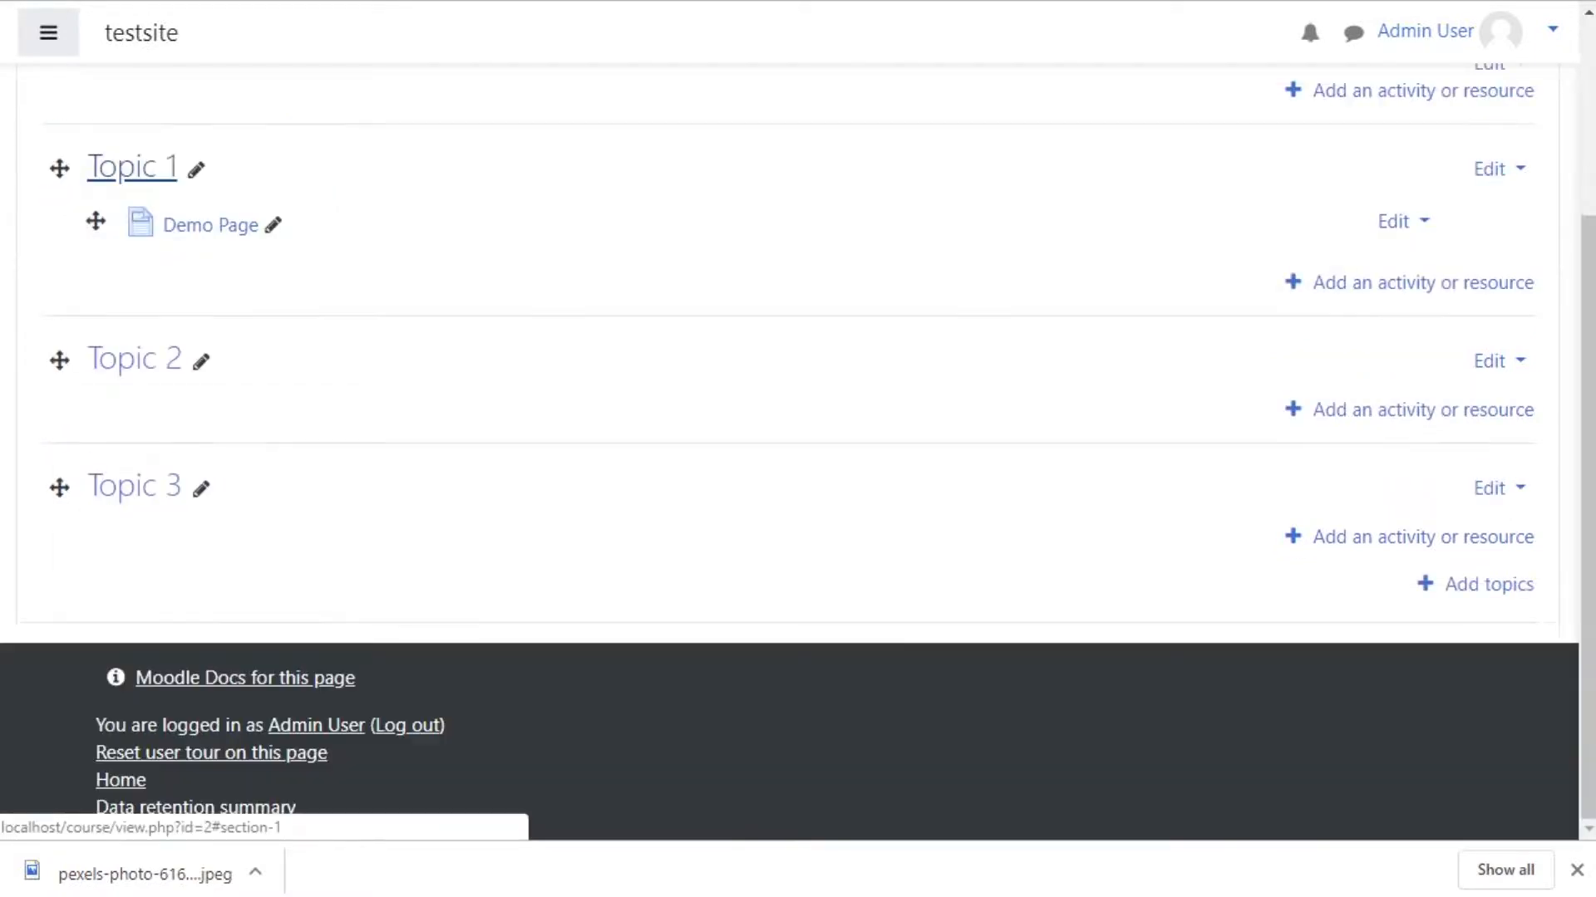
scroll(797, 449, "up", 3)
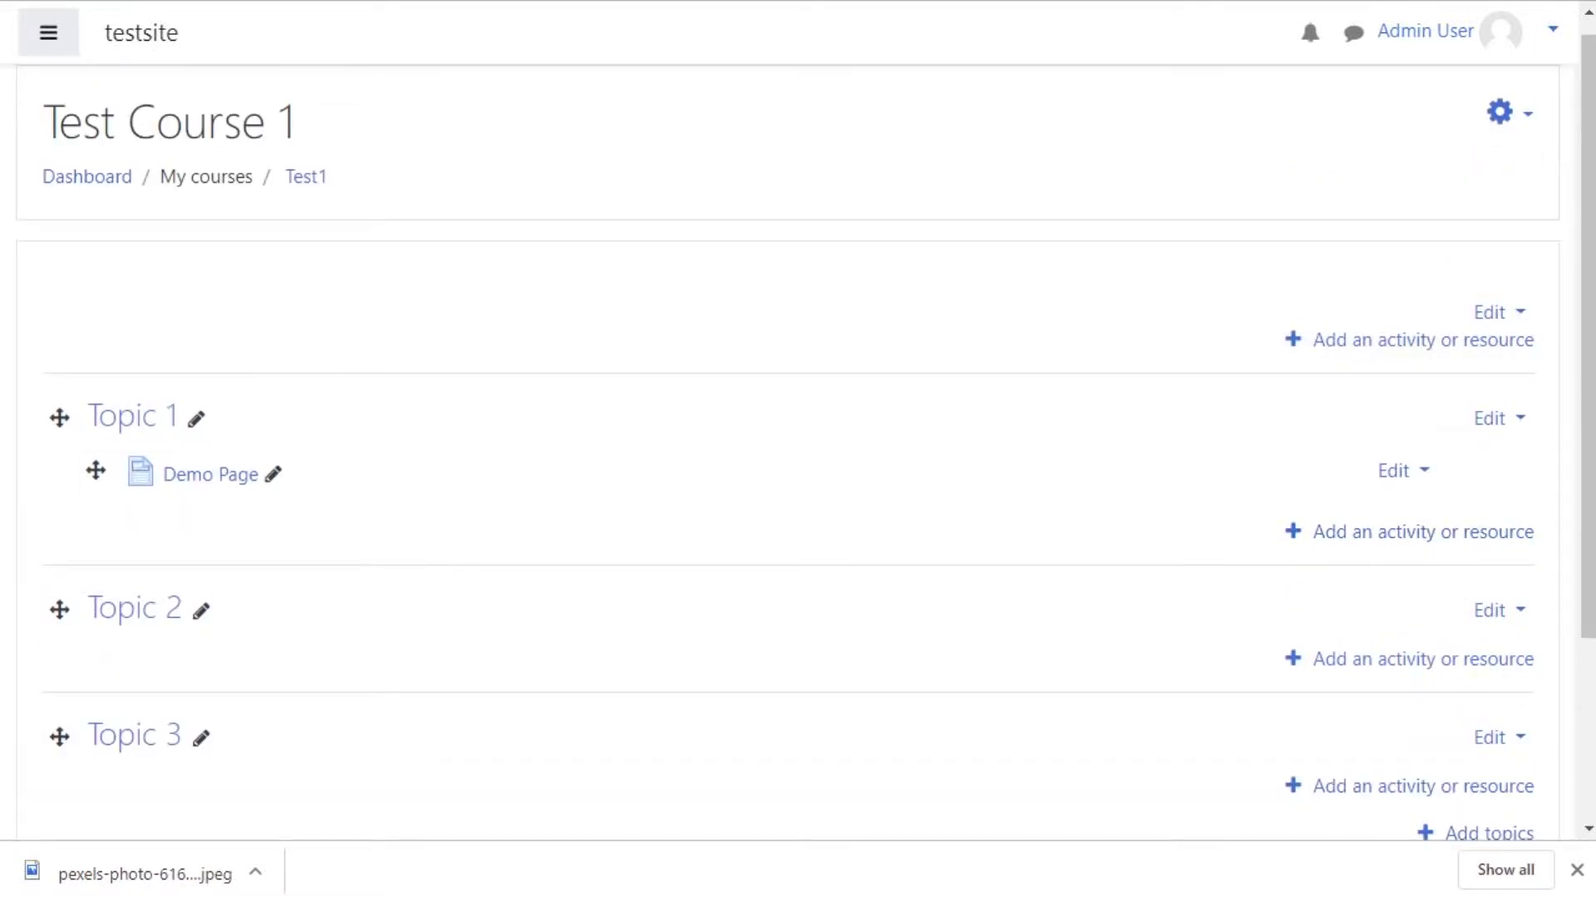
Step: Start adding a new Label activity to Topic 1
left_click(1422, 532)
right_click(580, 184)
key("Escape")
scroll(626, 457, "down", 6)
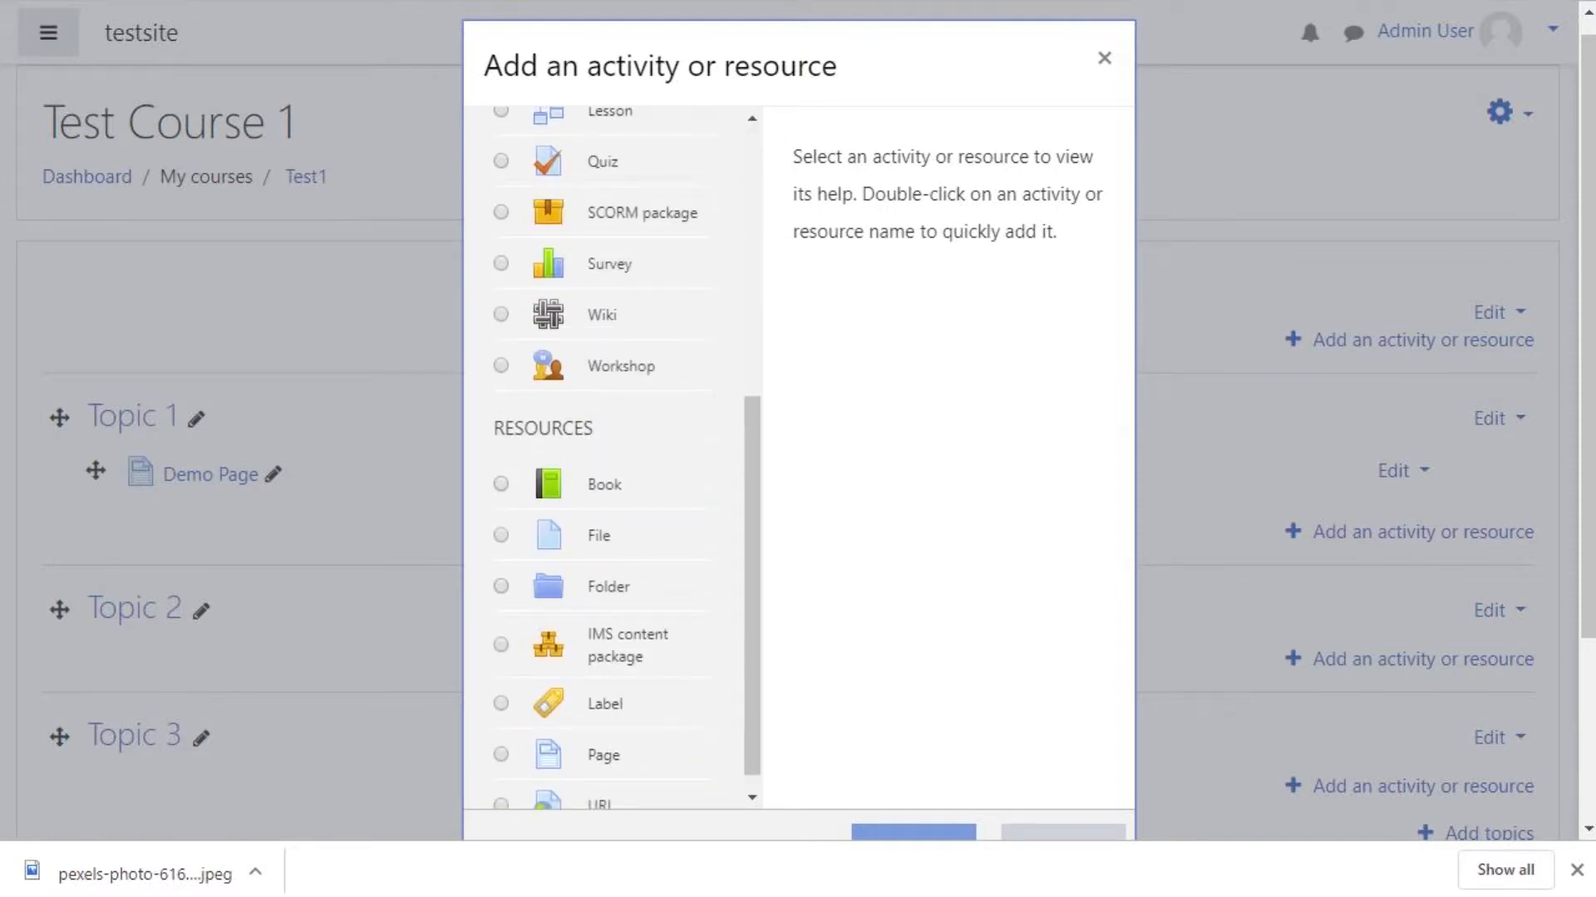
left_click(605, 703)
left_click(913, 832)
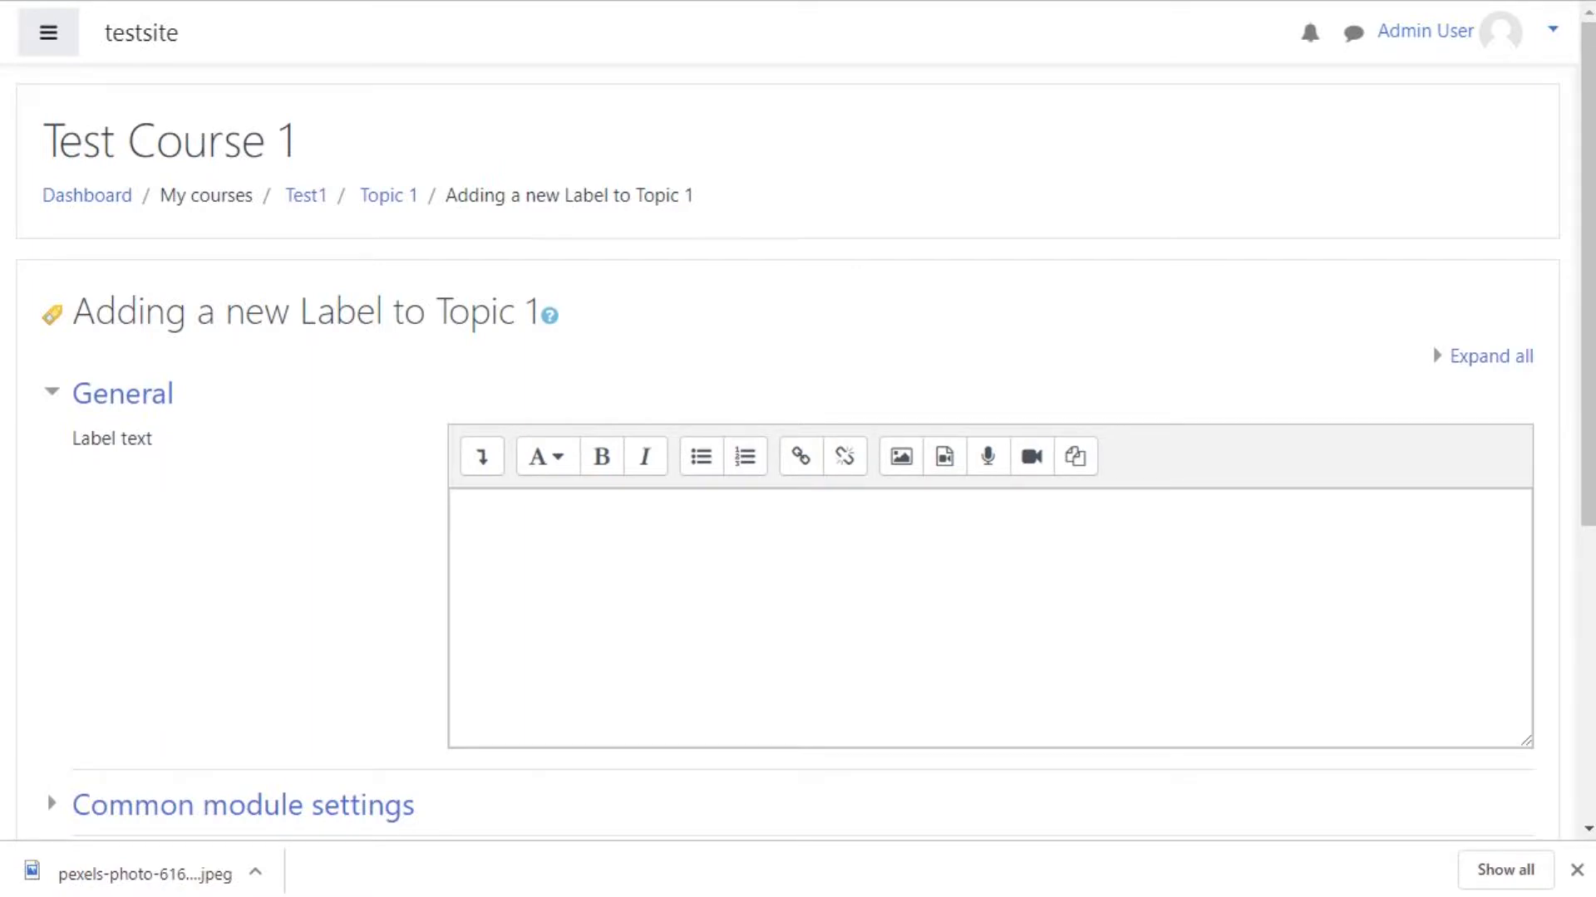
Step: Expand the editor toolbar, switch to a heading style and enter 'Hello Welcome to Topic 1!' as label text
scroll(797, 448, "down", 3)
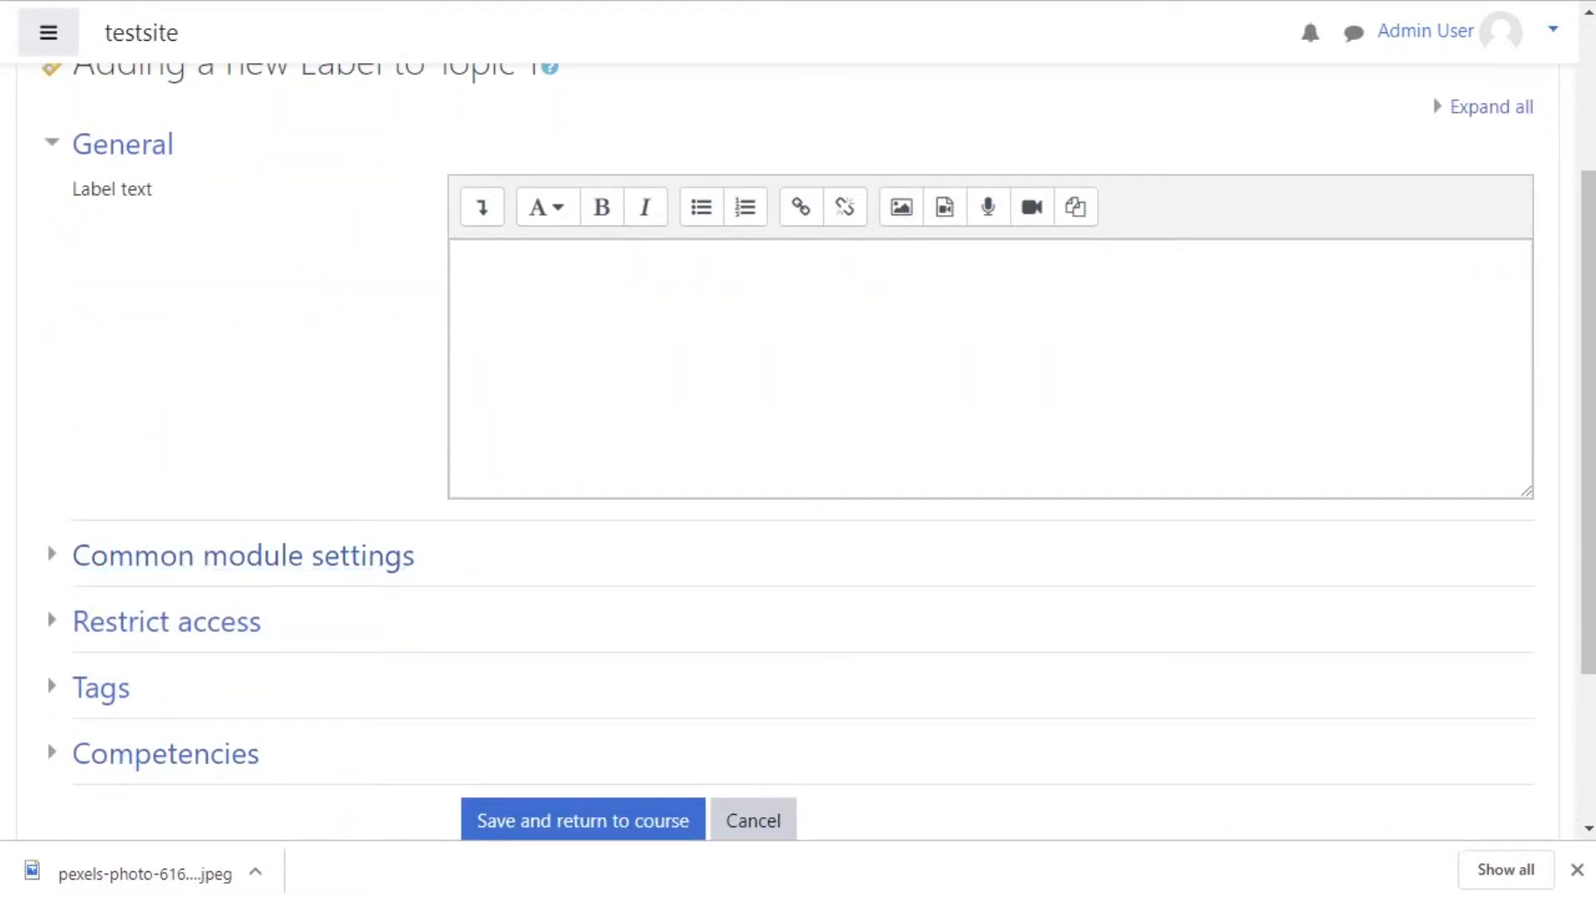
left_click(465, 262)
scroll(797, 449, "up", 3)
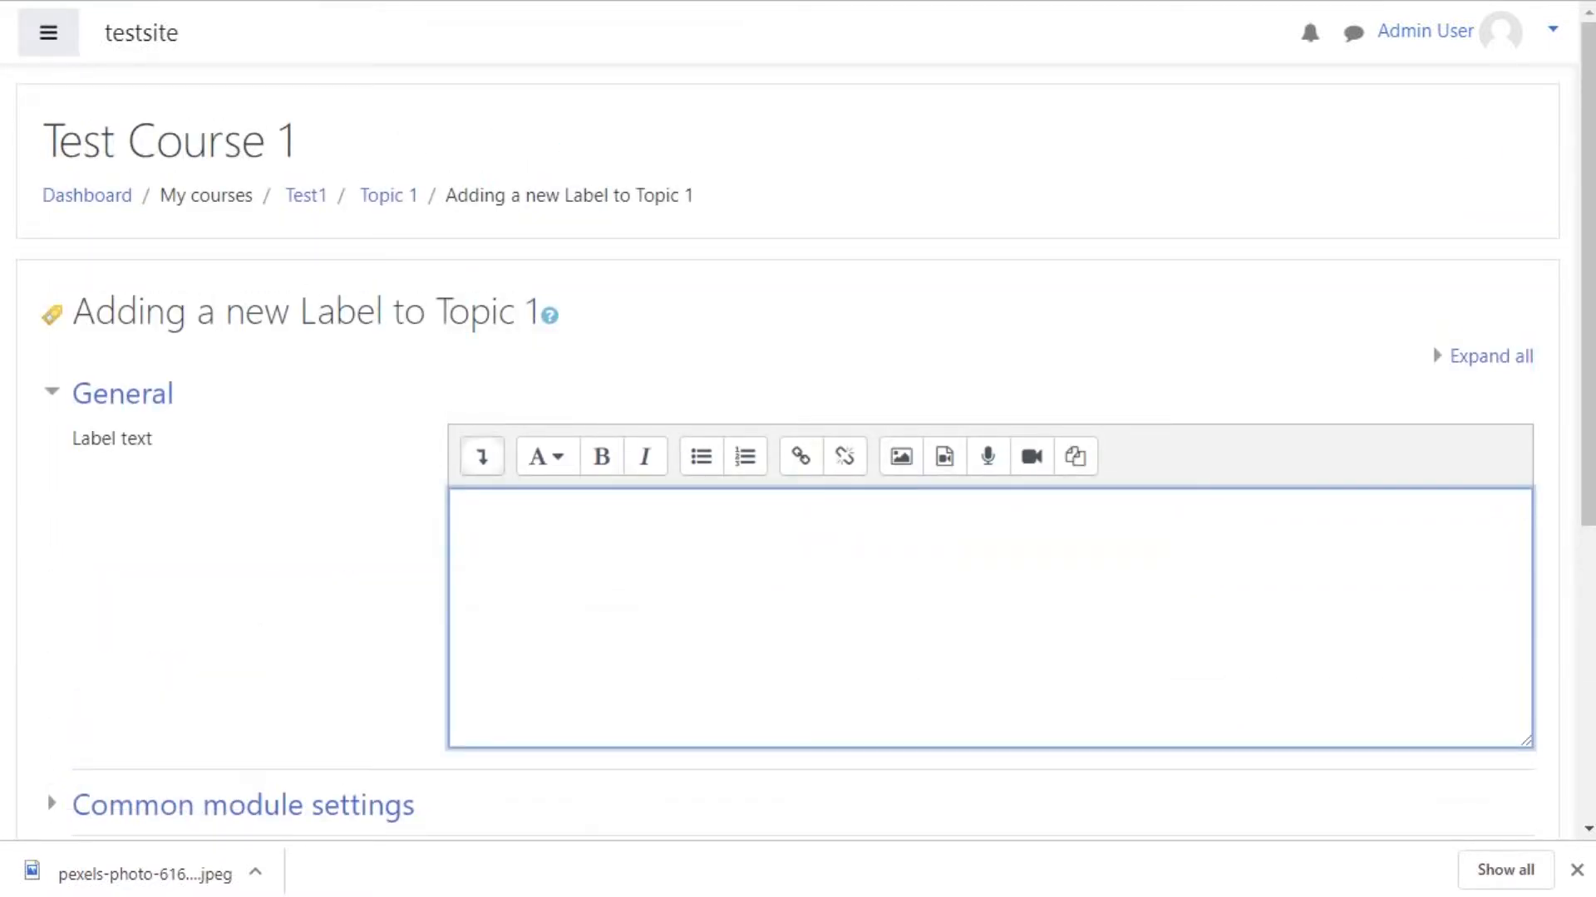
left_click(482, 457)
left_click(546, 456)
left_click(590, 500)
type("He")
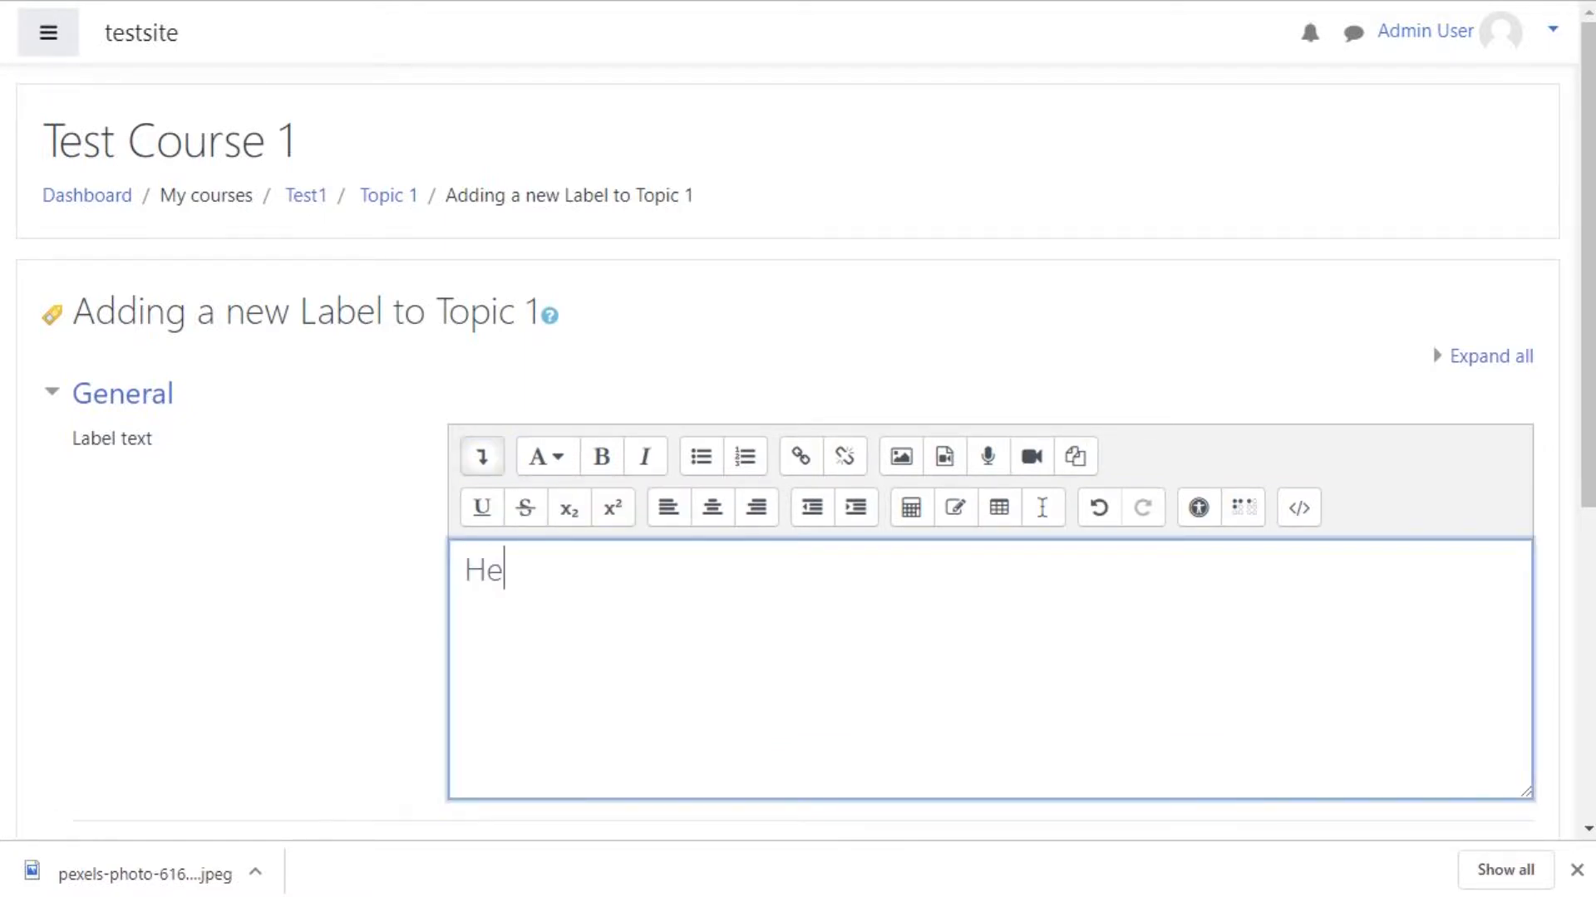
type("llo Welo")
key("BackSpace")
type("elo")
key("BackSpace")
type("co")
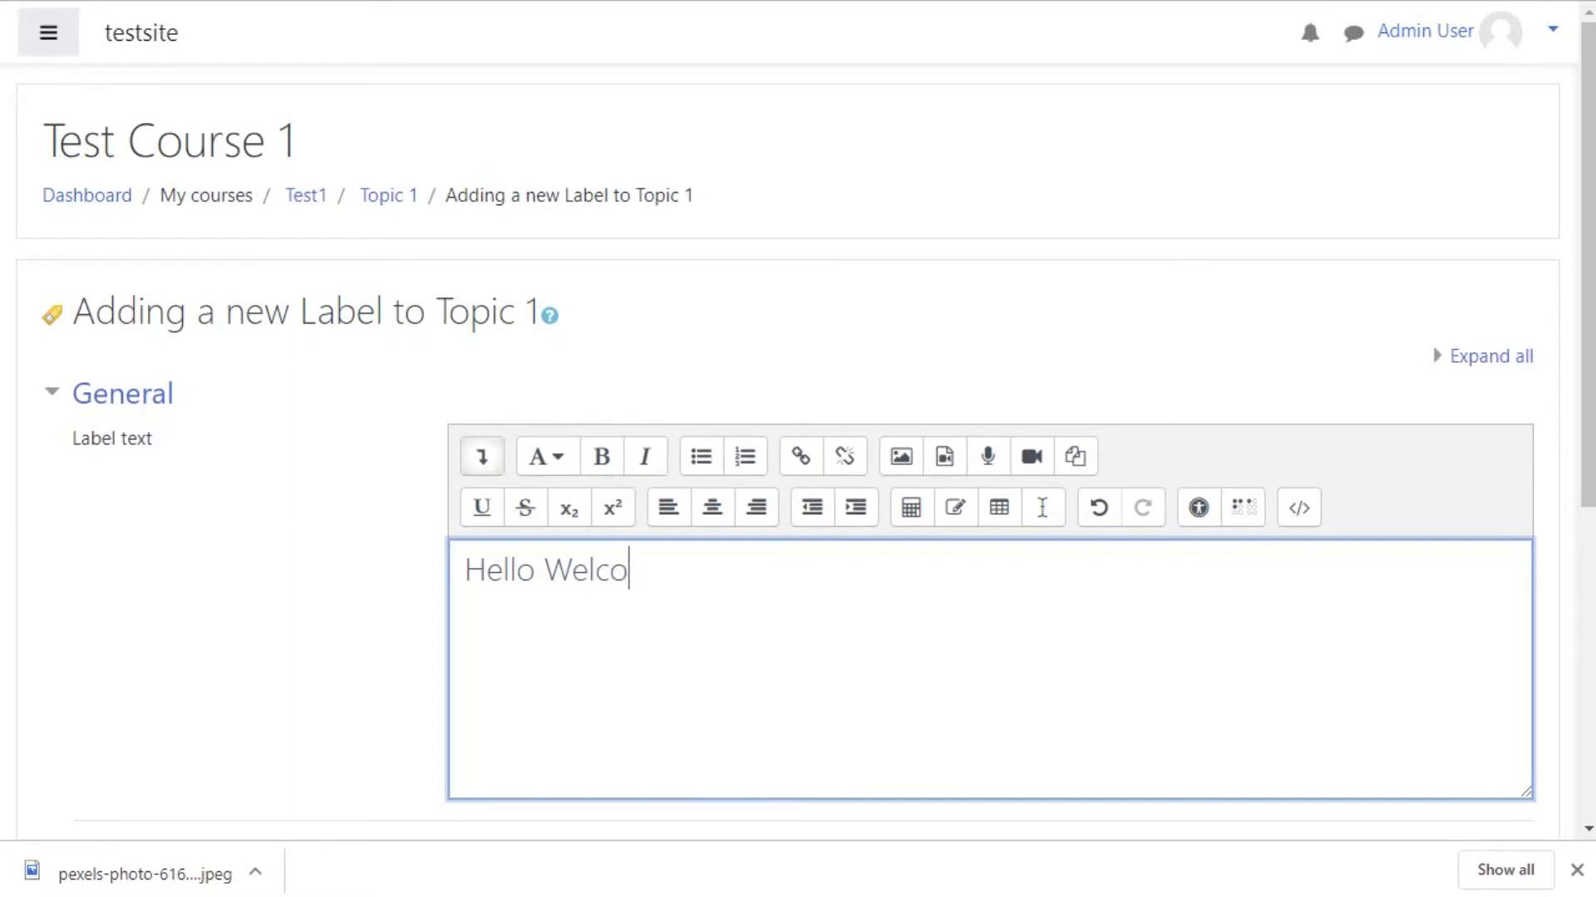
type("me to Topi")
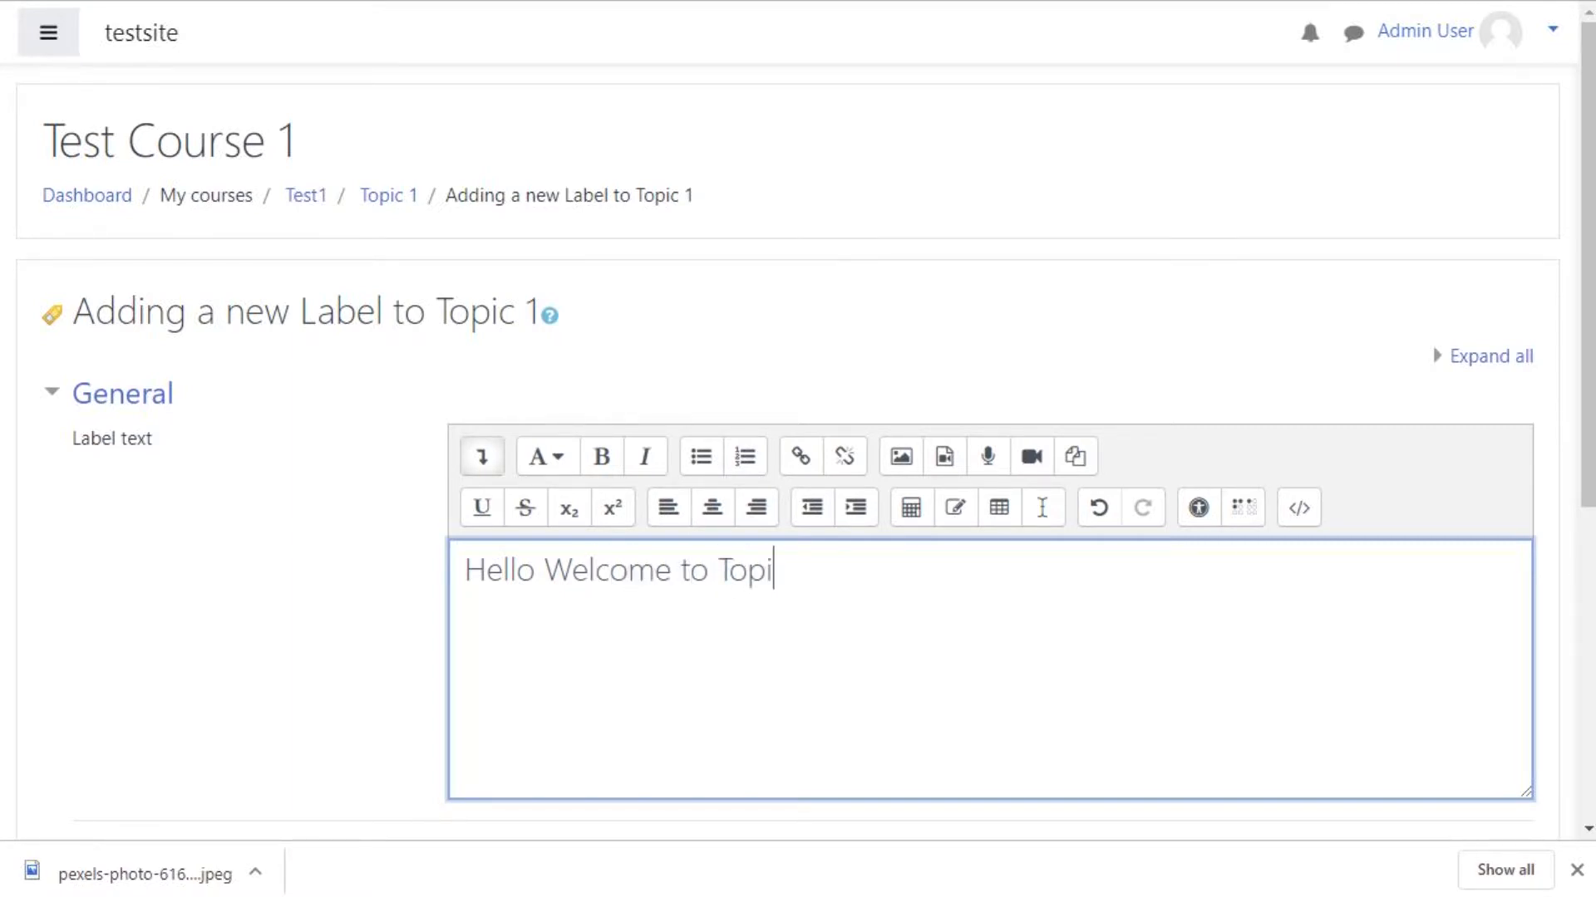
type("c 1!")
Step: Center and bold the heading, then start a new centered line below it
left_click(694, 492)
key("ctrl+a")
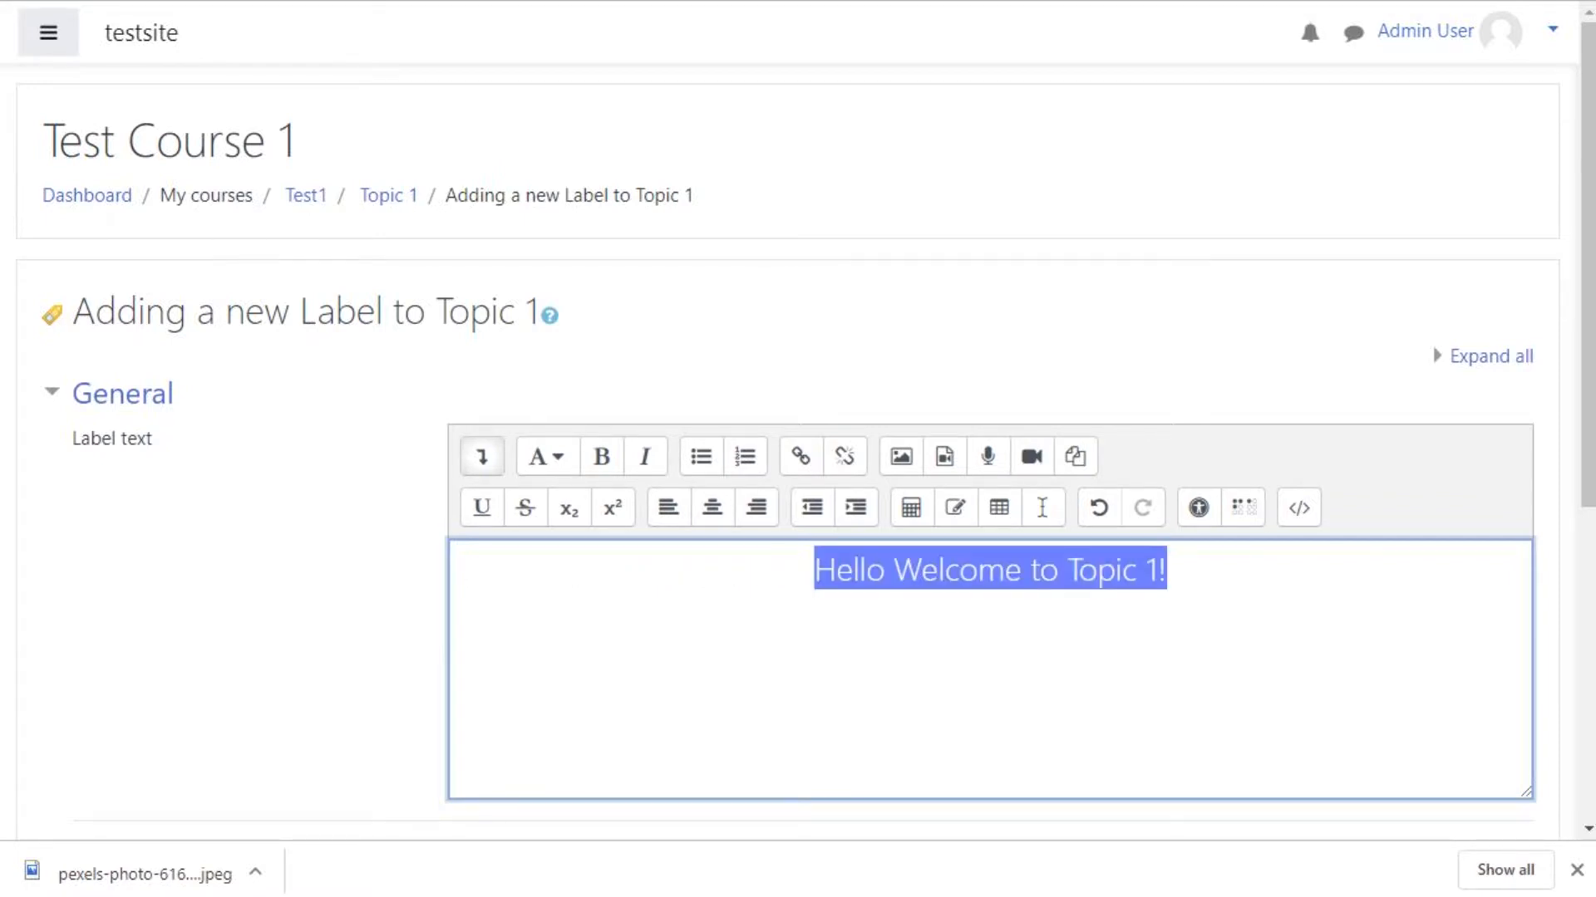
key("ctrl+b")
key("Right")
key("Return")
left_click(712, 508)
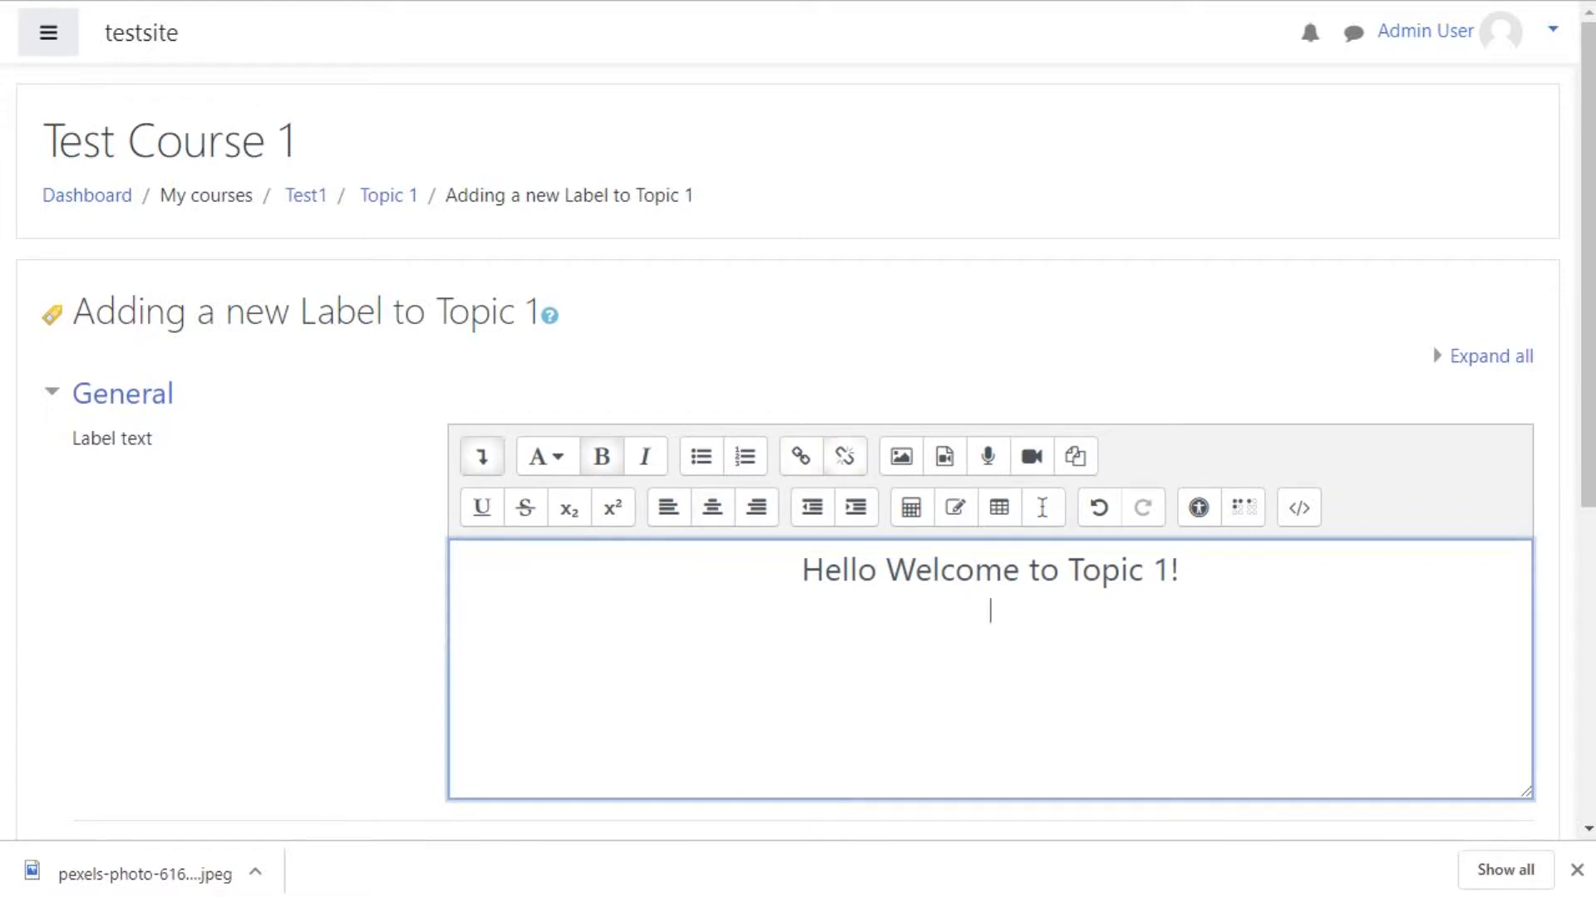
Step: Insert an image into the label by choosing pexels-photo-616815.jpeg from recent files
left_click(902, 456)
left_click(974, 310)
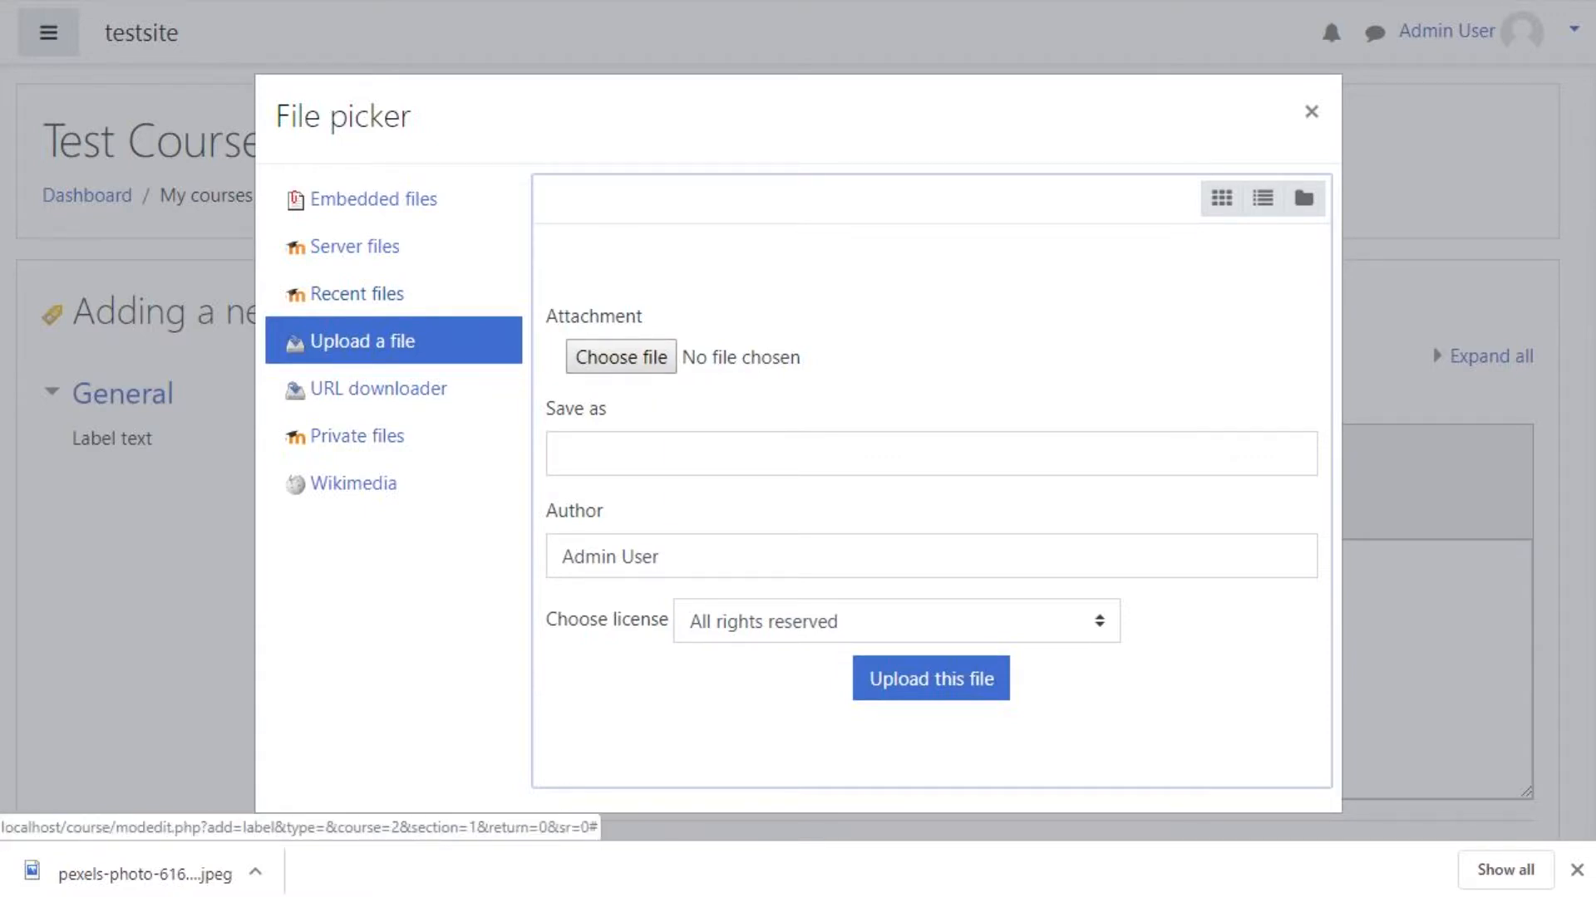
left_click(356, 294)
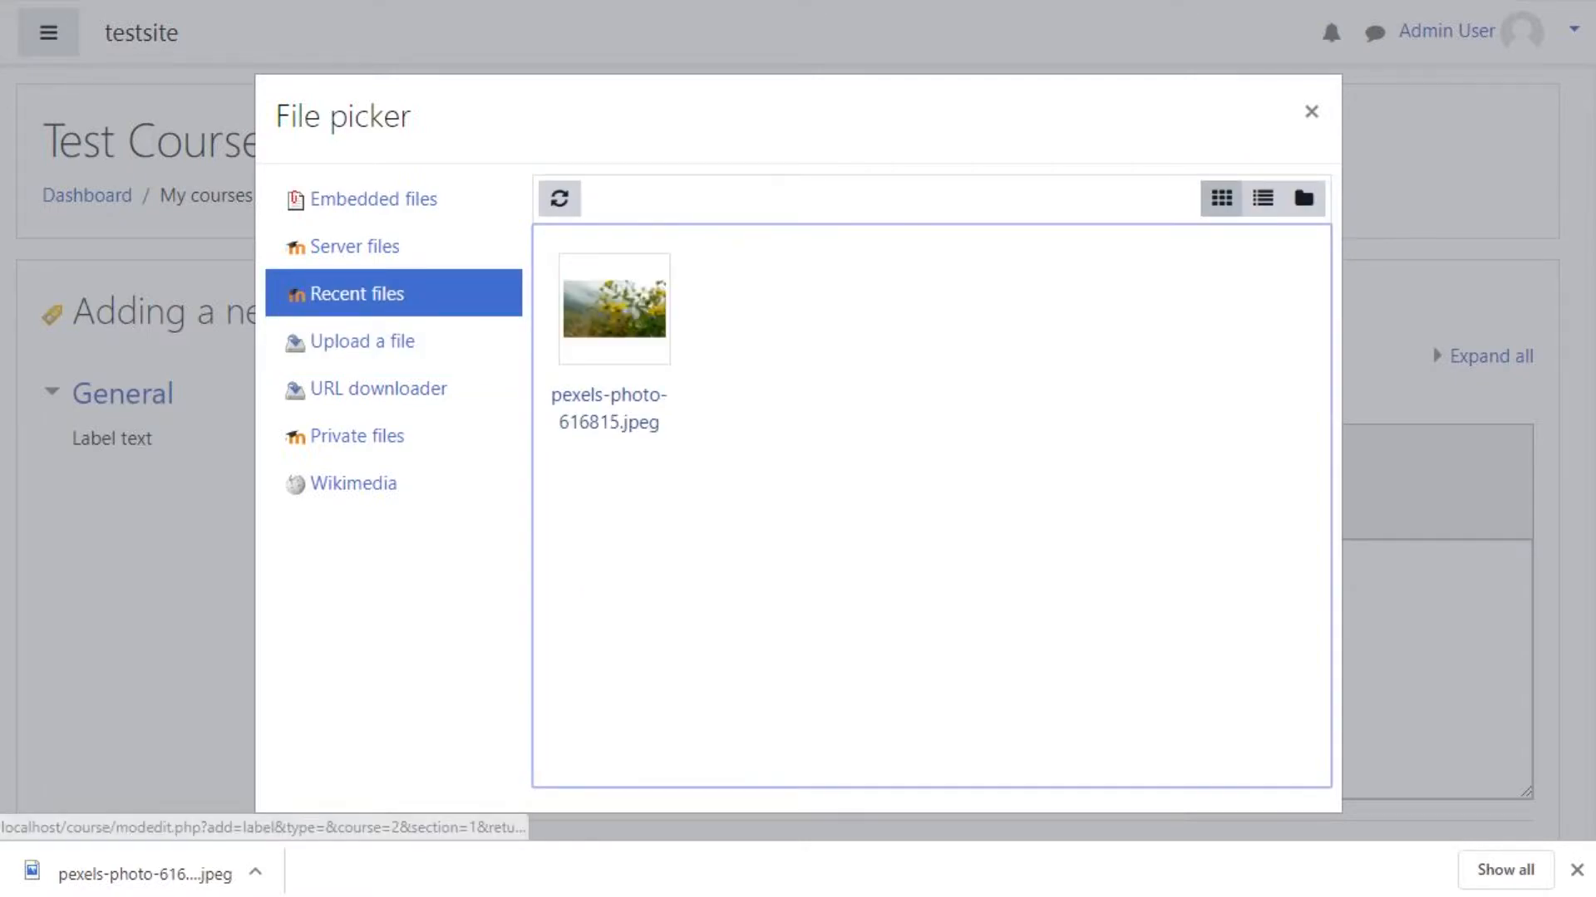
left_click(614, 308)
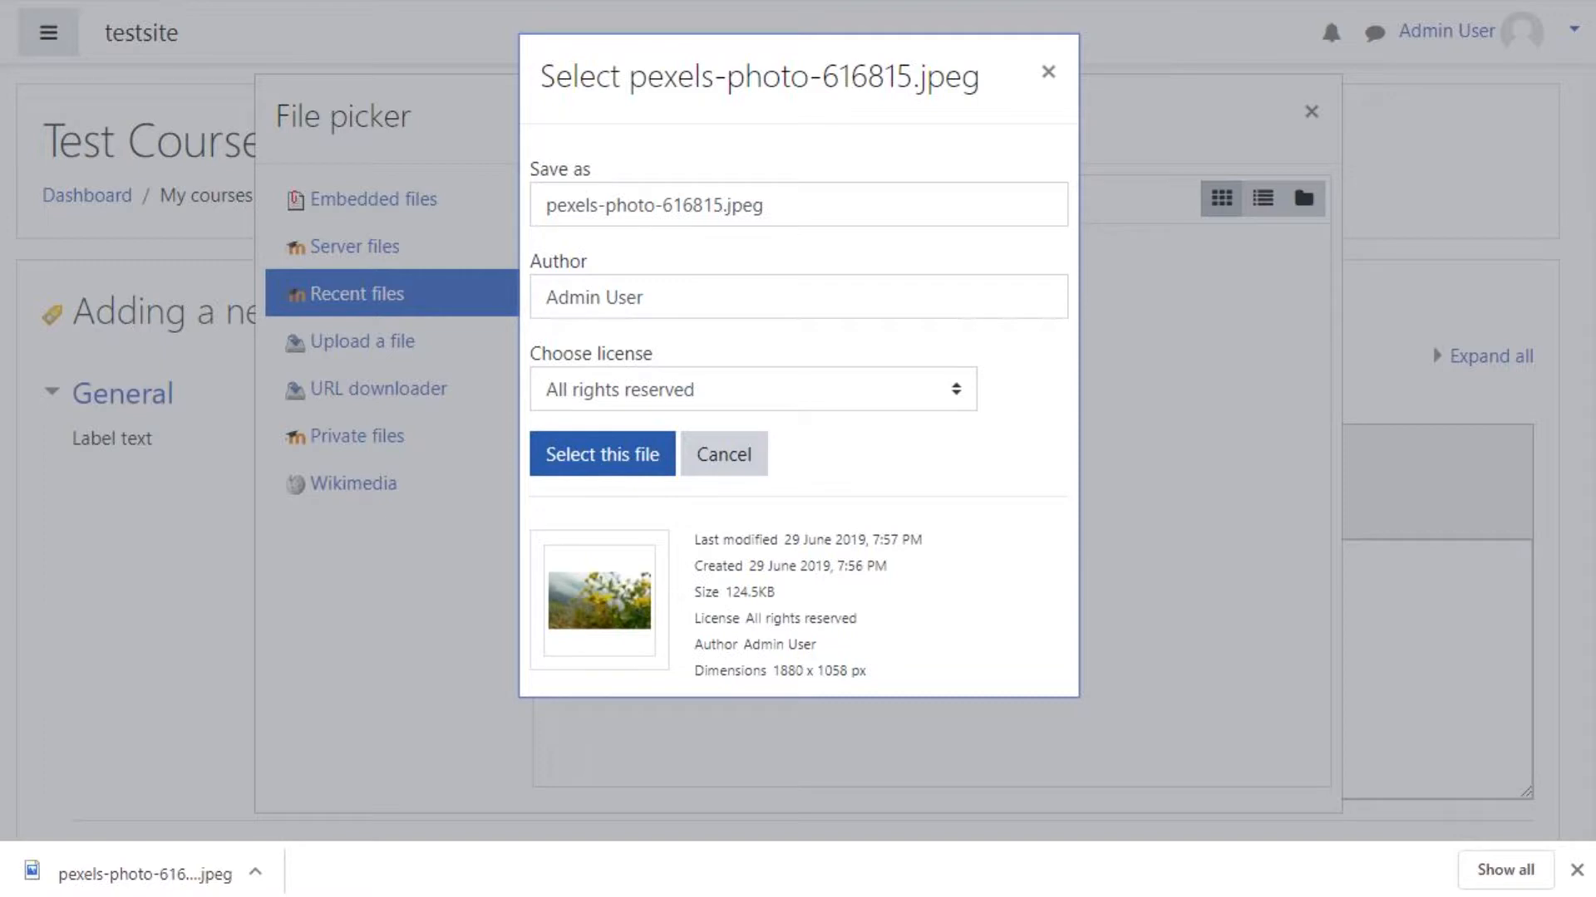
left_click(602, 453)
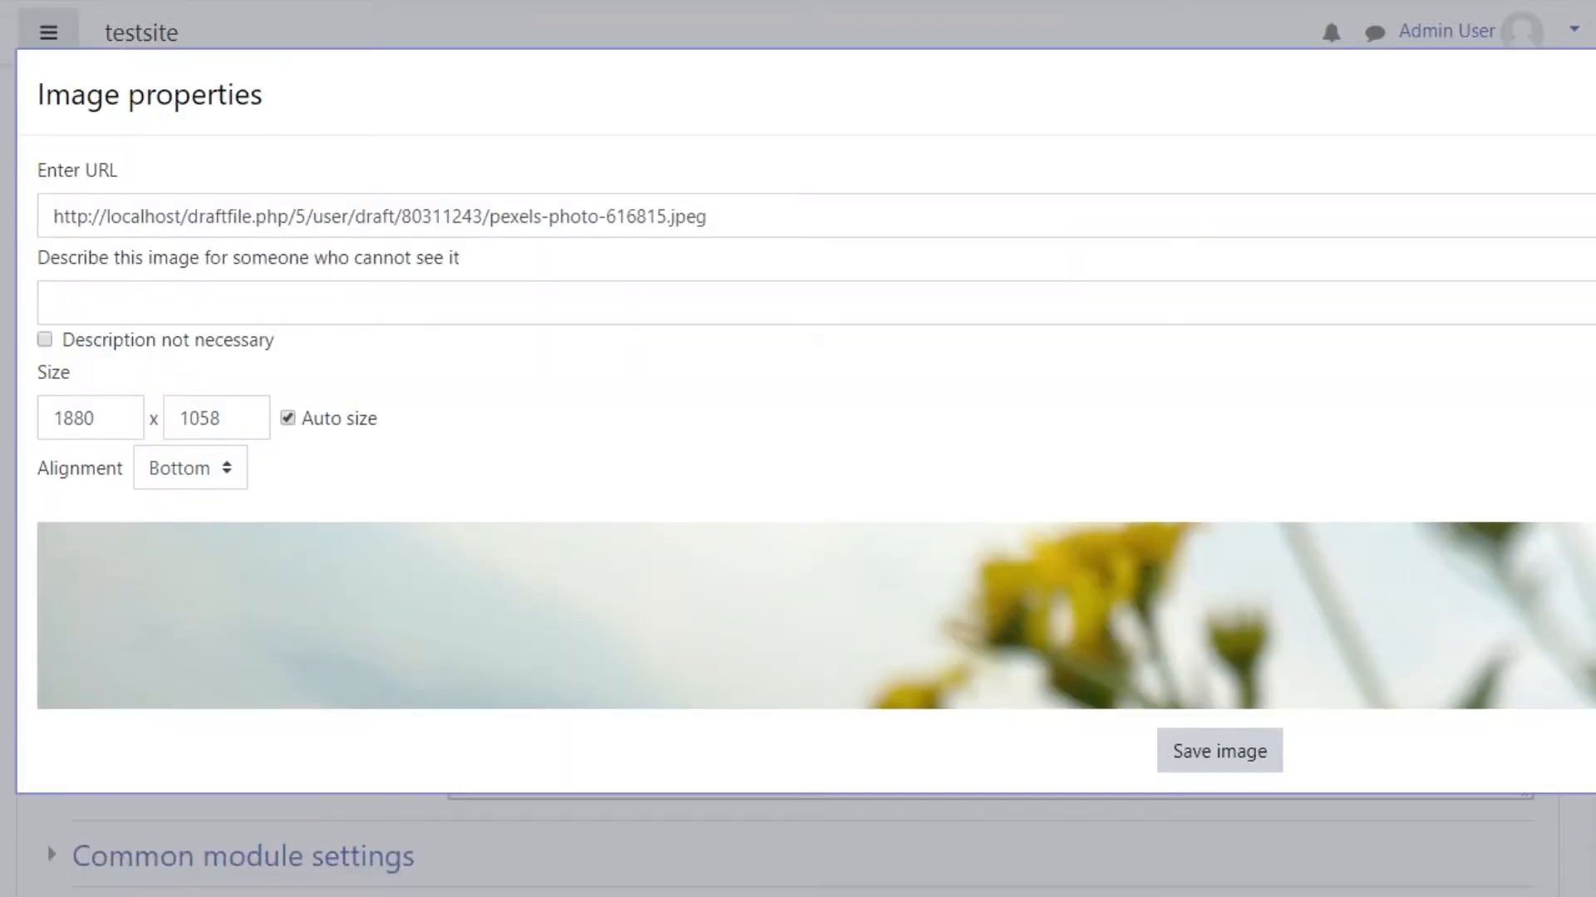
Step: Set the image width to 400 with auto size keeping the proportions
double_click(75, 418)
type("400")
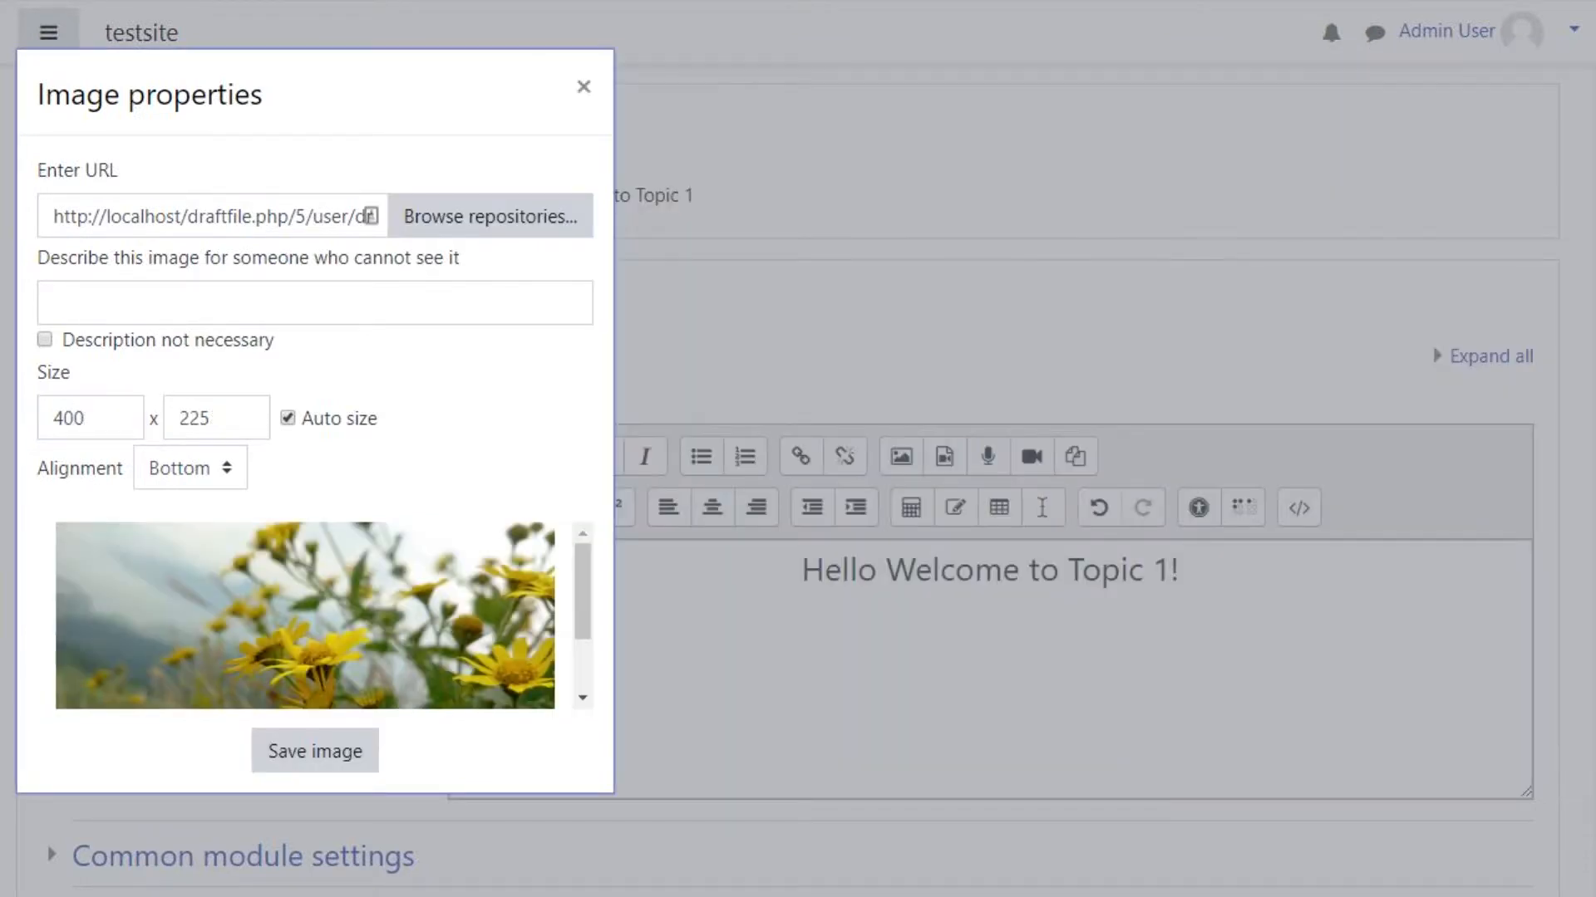
scroll(305, 616, "down", 1)
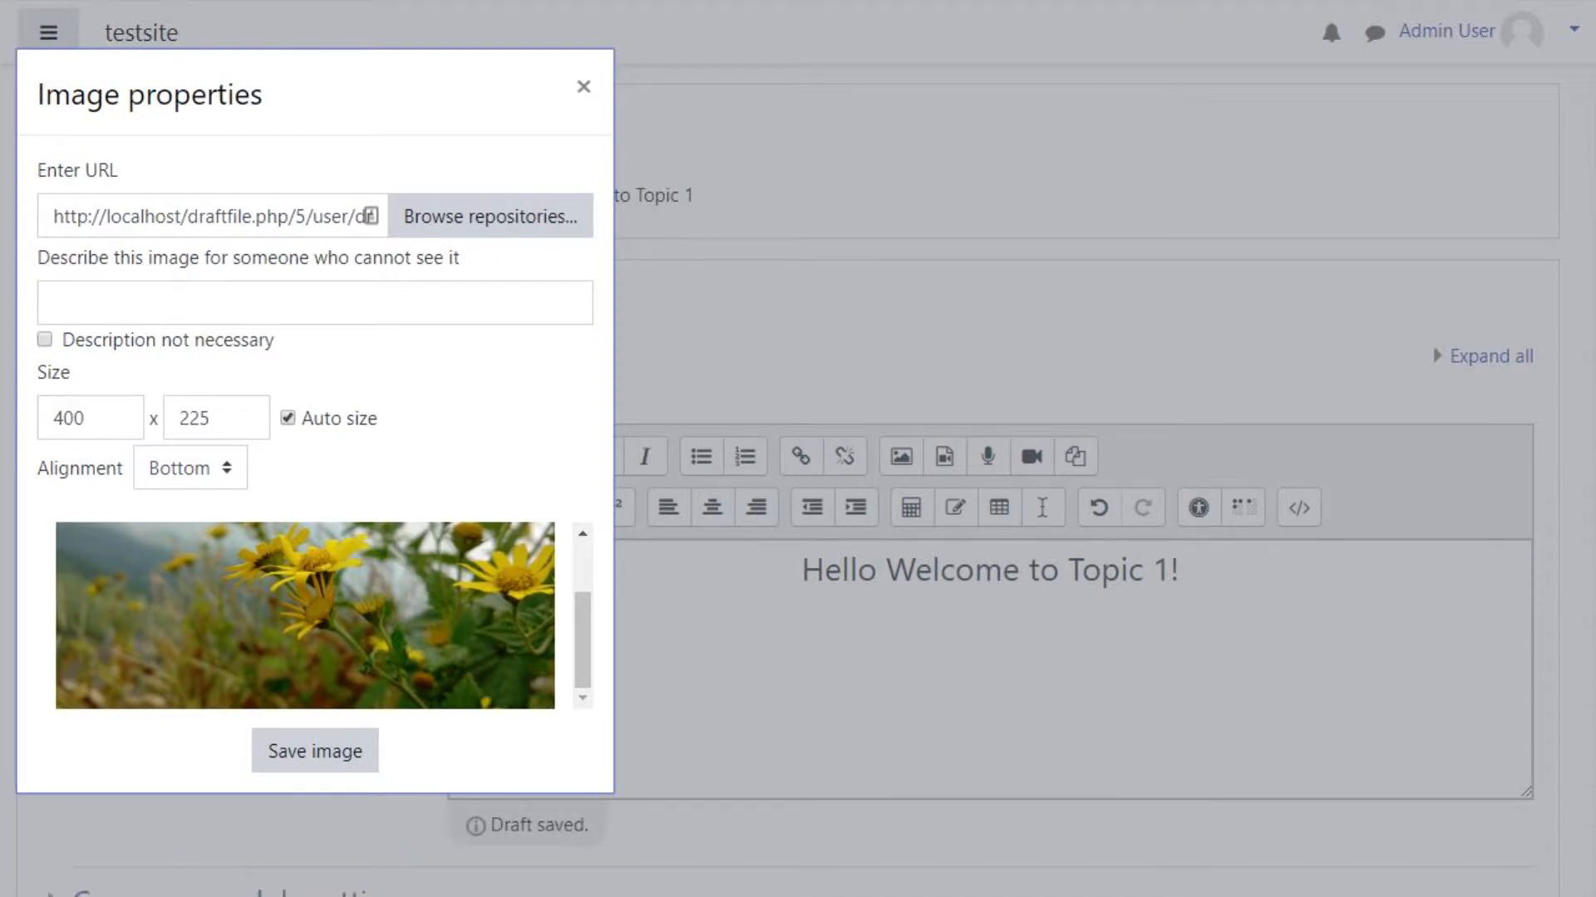
scroll(305, 616, "up", 1)
scroll(305, 616, "down", 1)
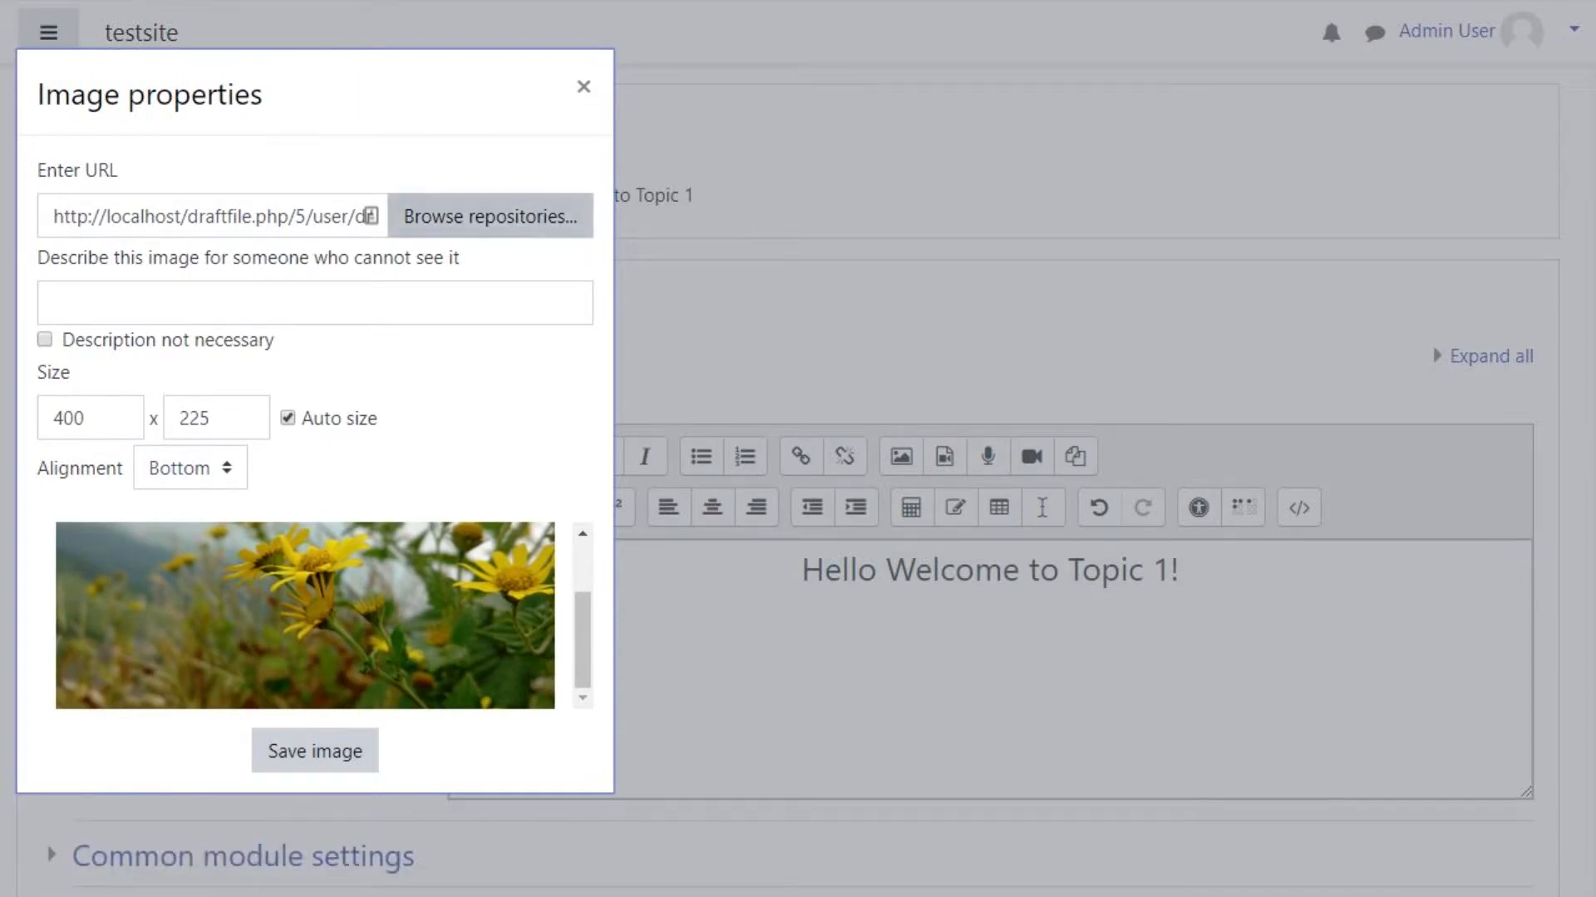
Step: Describe the image as 'Flowers' for accessibility and save the image into the label
left_click(315, 752)
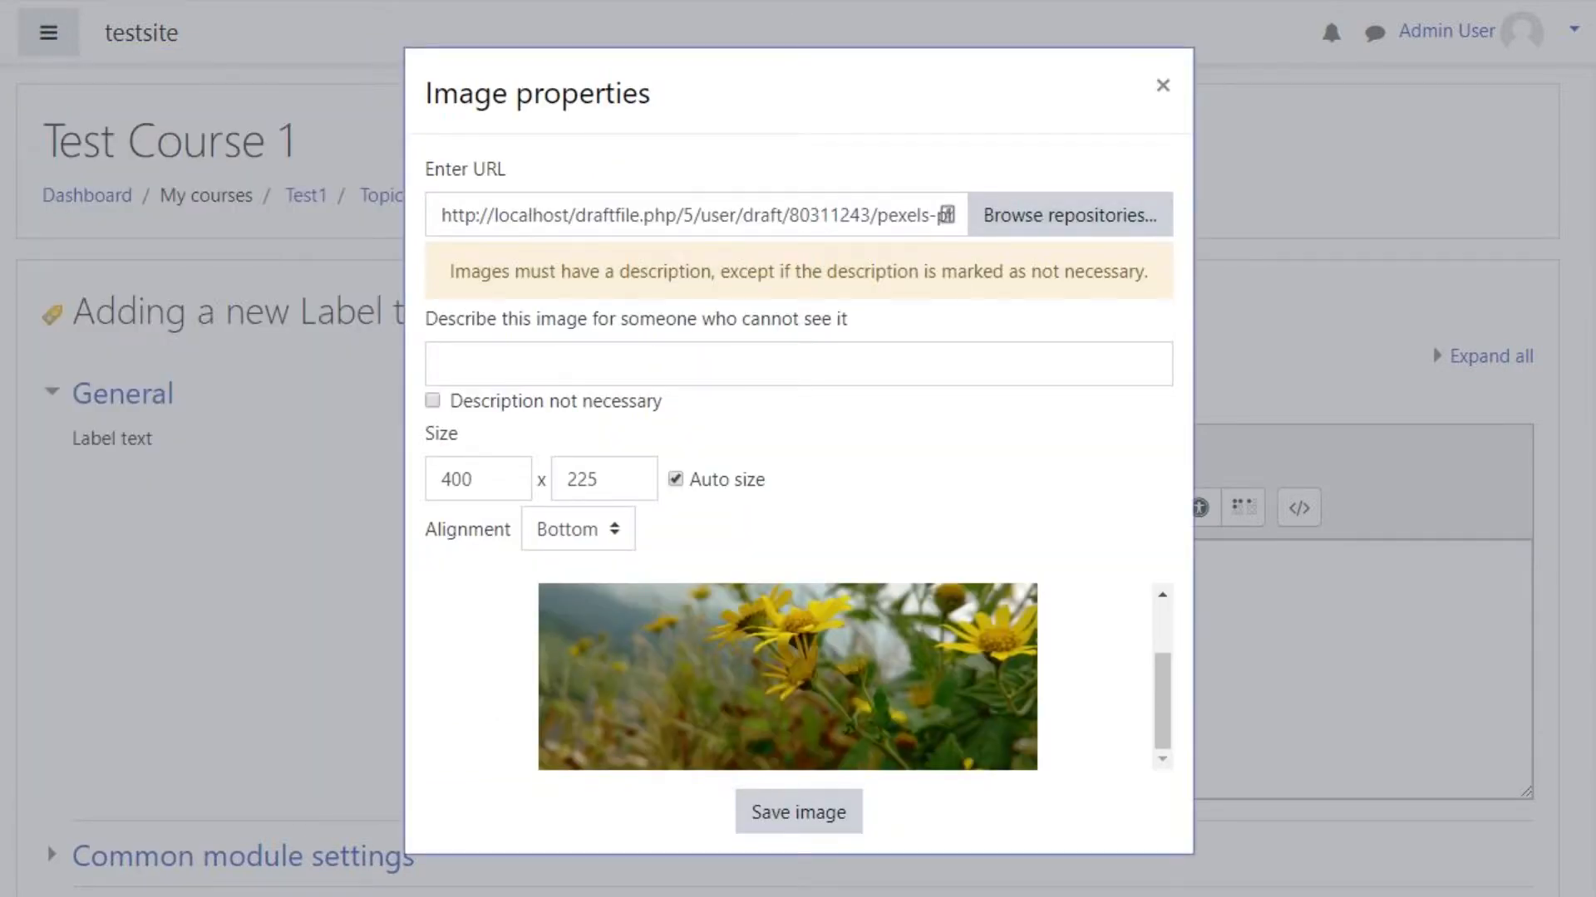
left_click(799, 364)
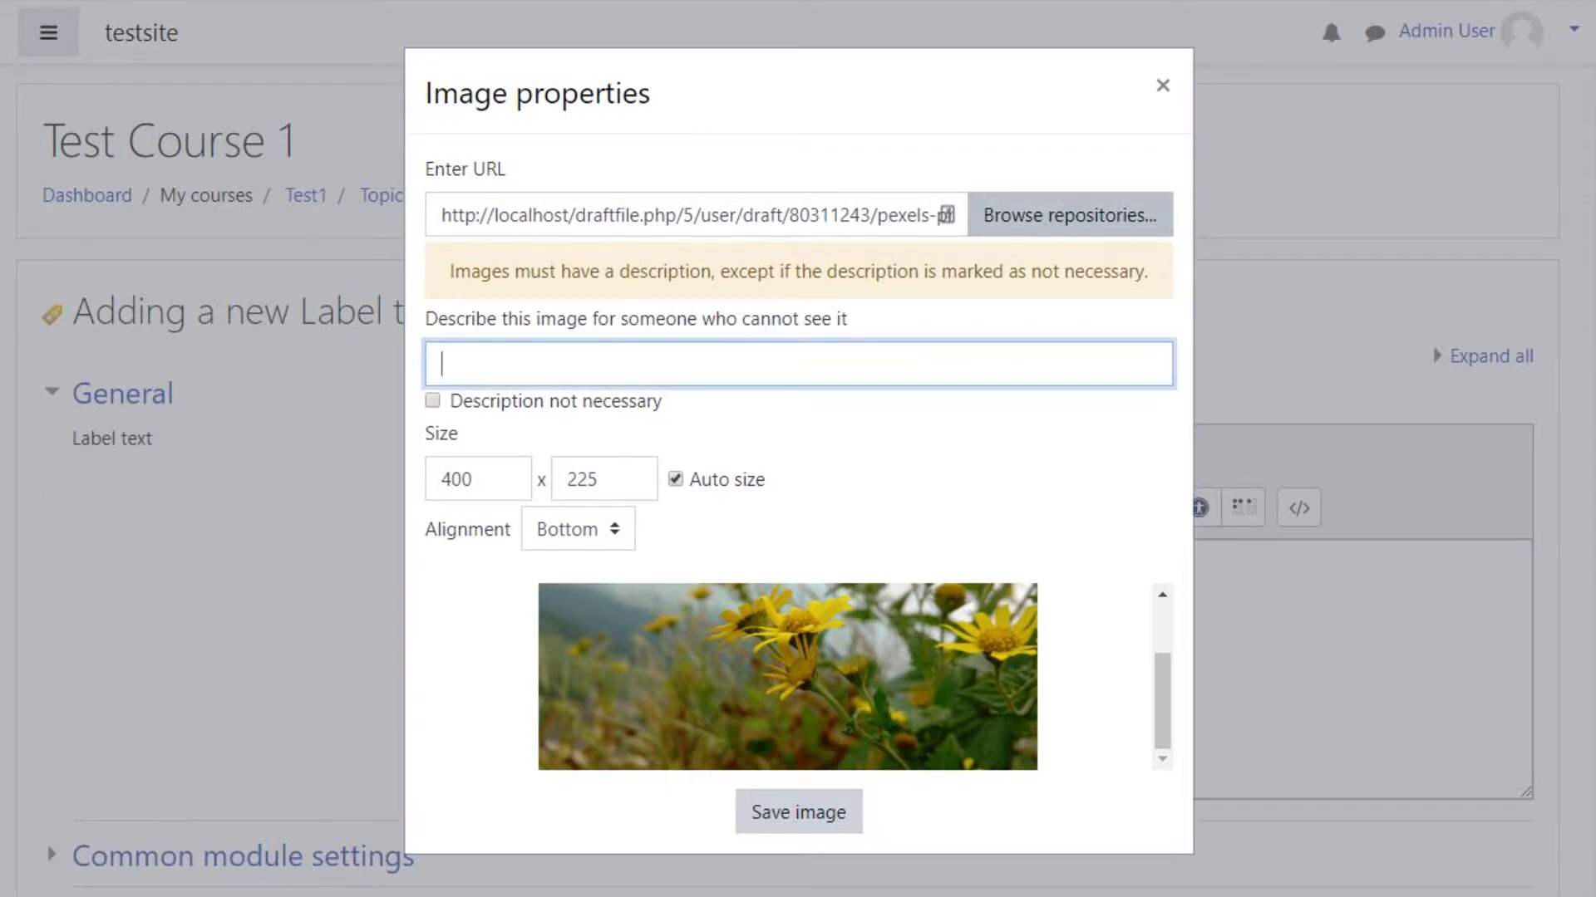
type("Flowers")
left_click(939, 491)
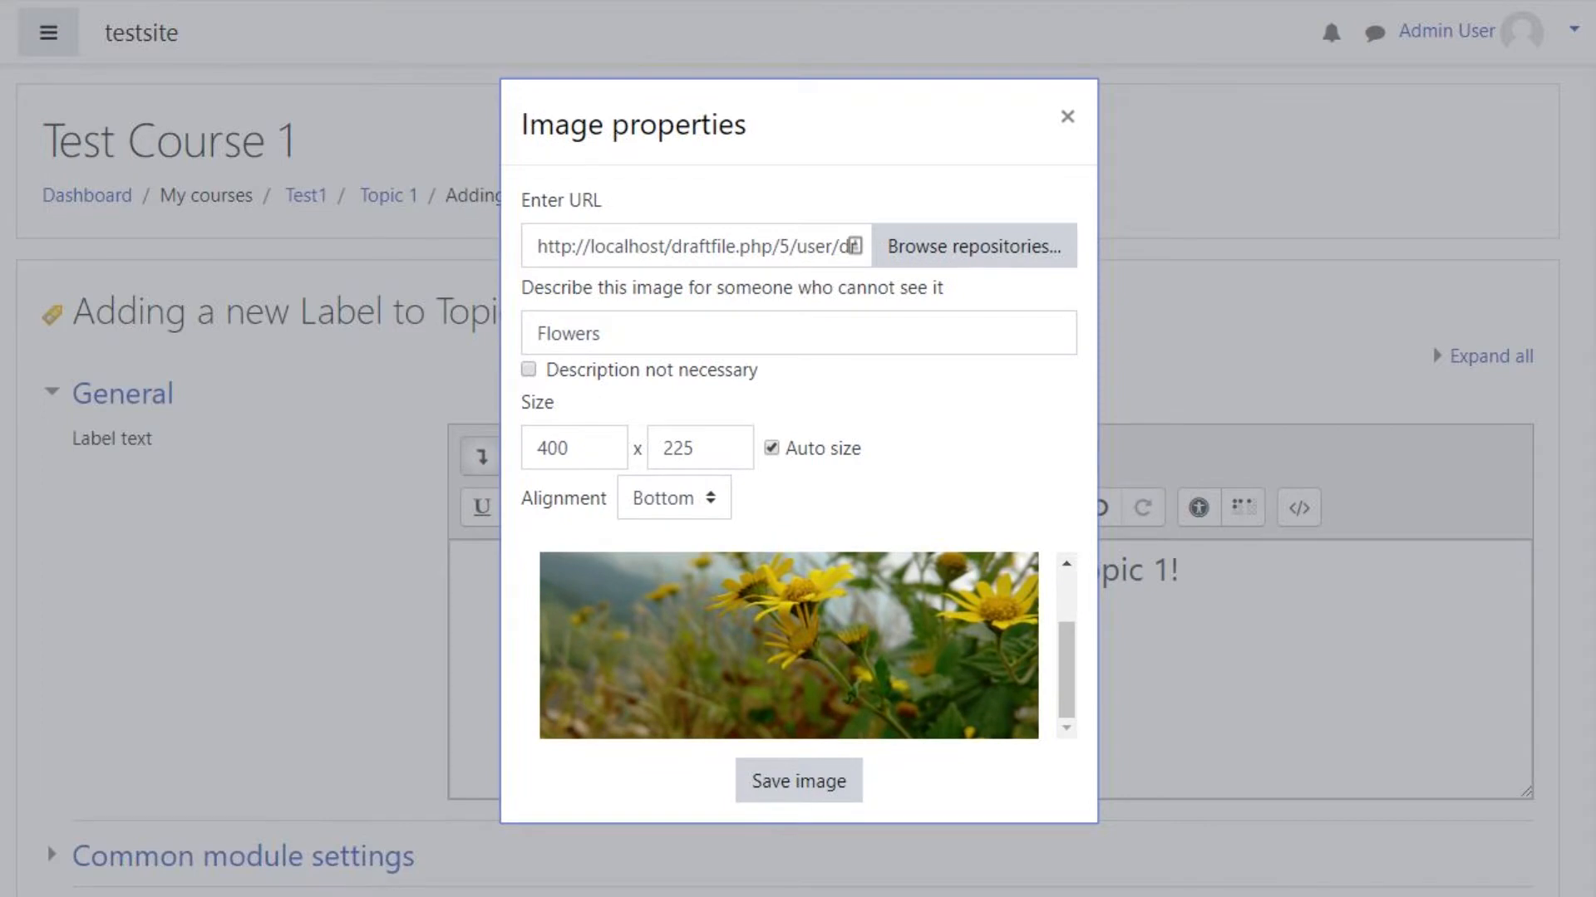
left_click(528, 370)
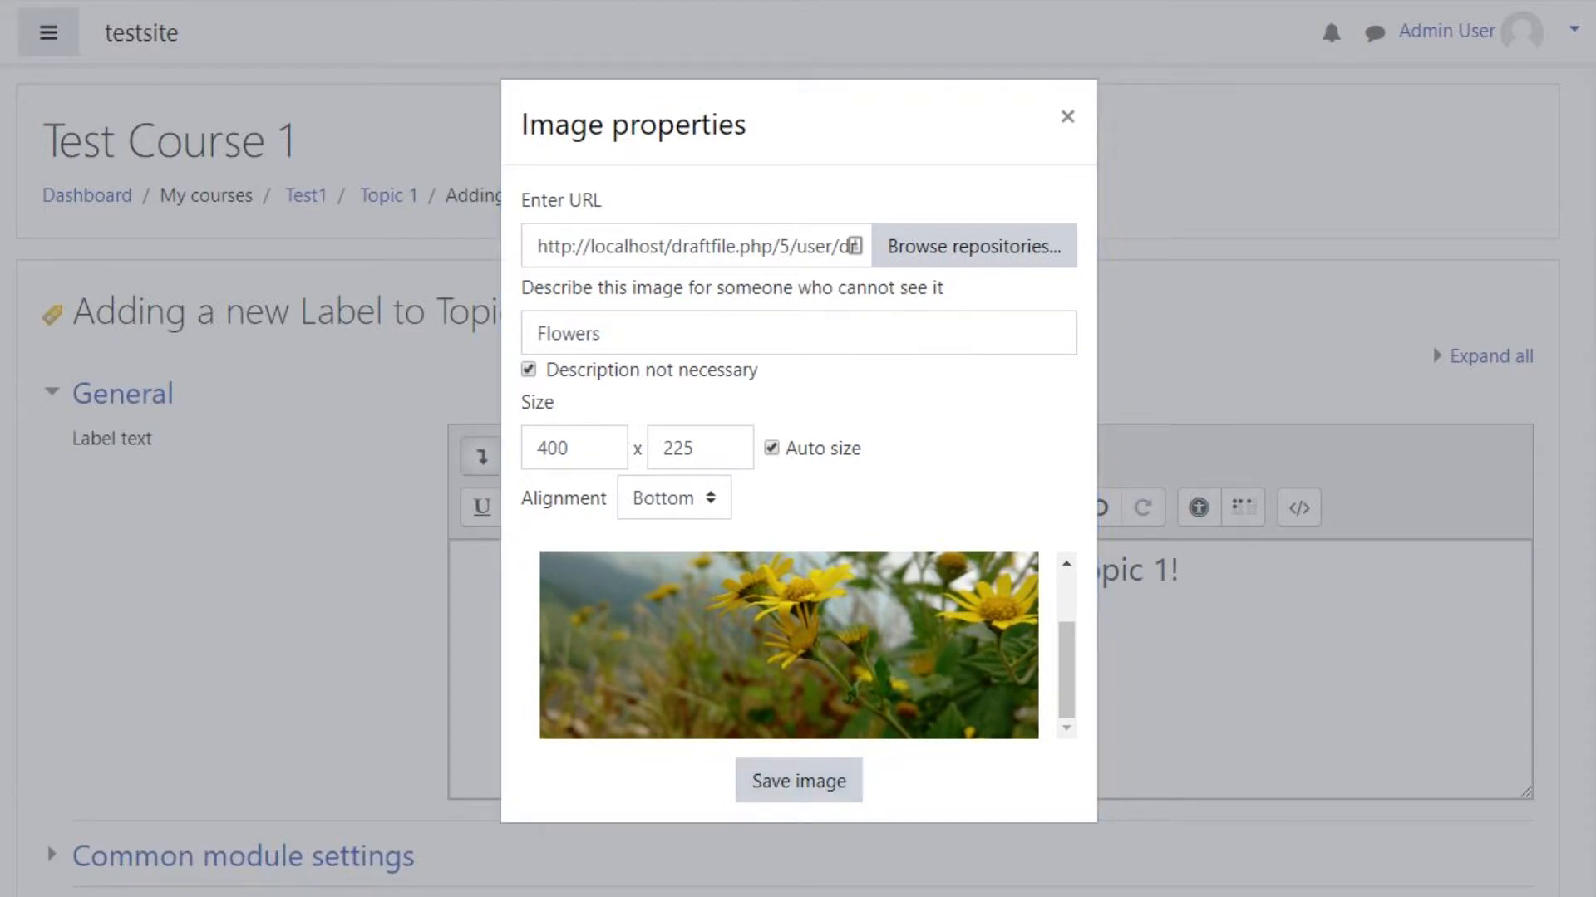
left_click(529, 370)
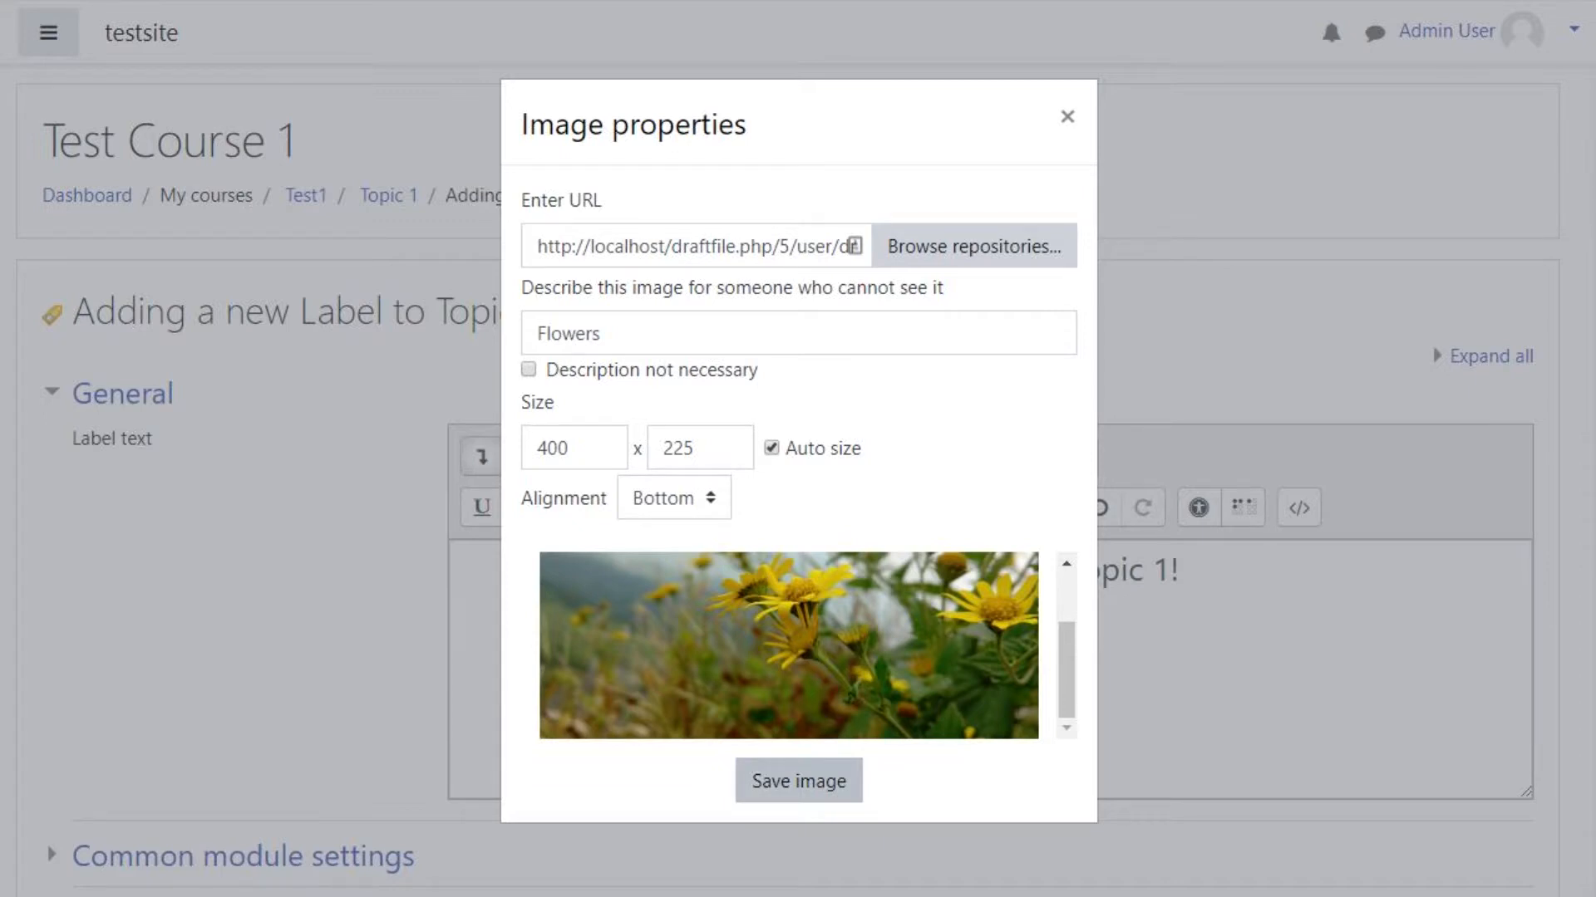
left_click(798, 782)
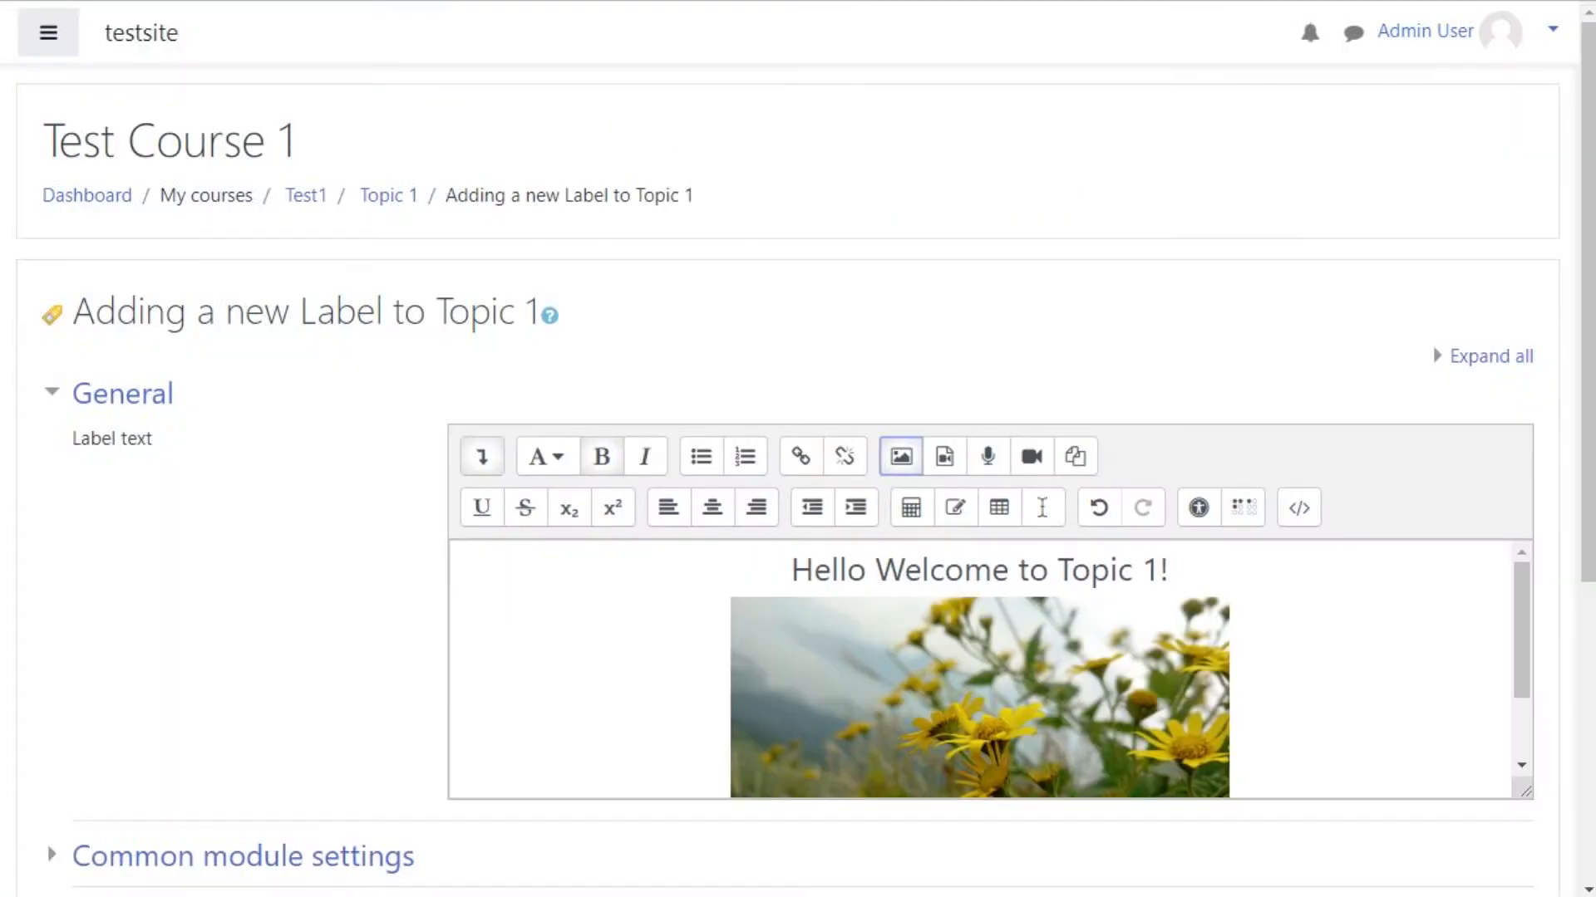
Step: Save the new label and return to the course page
scroll(798, 482, "down", 5)
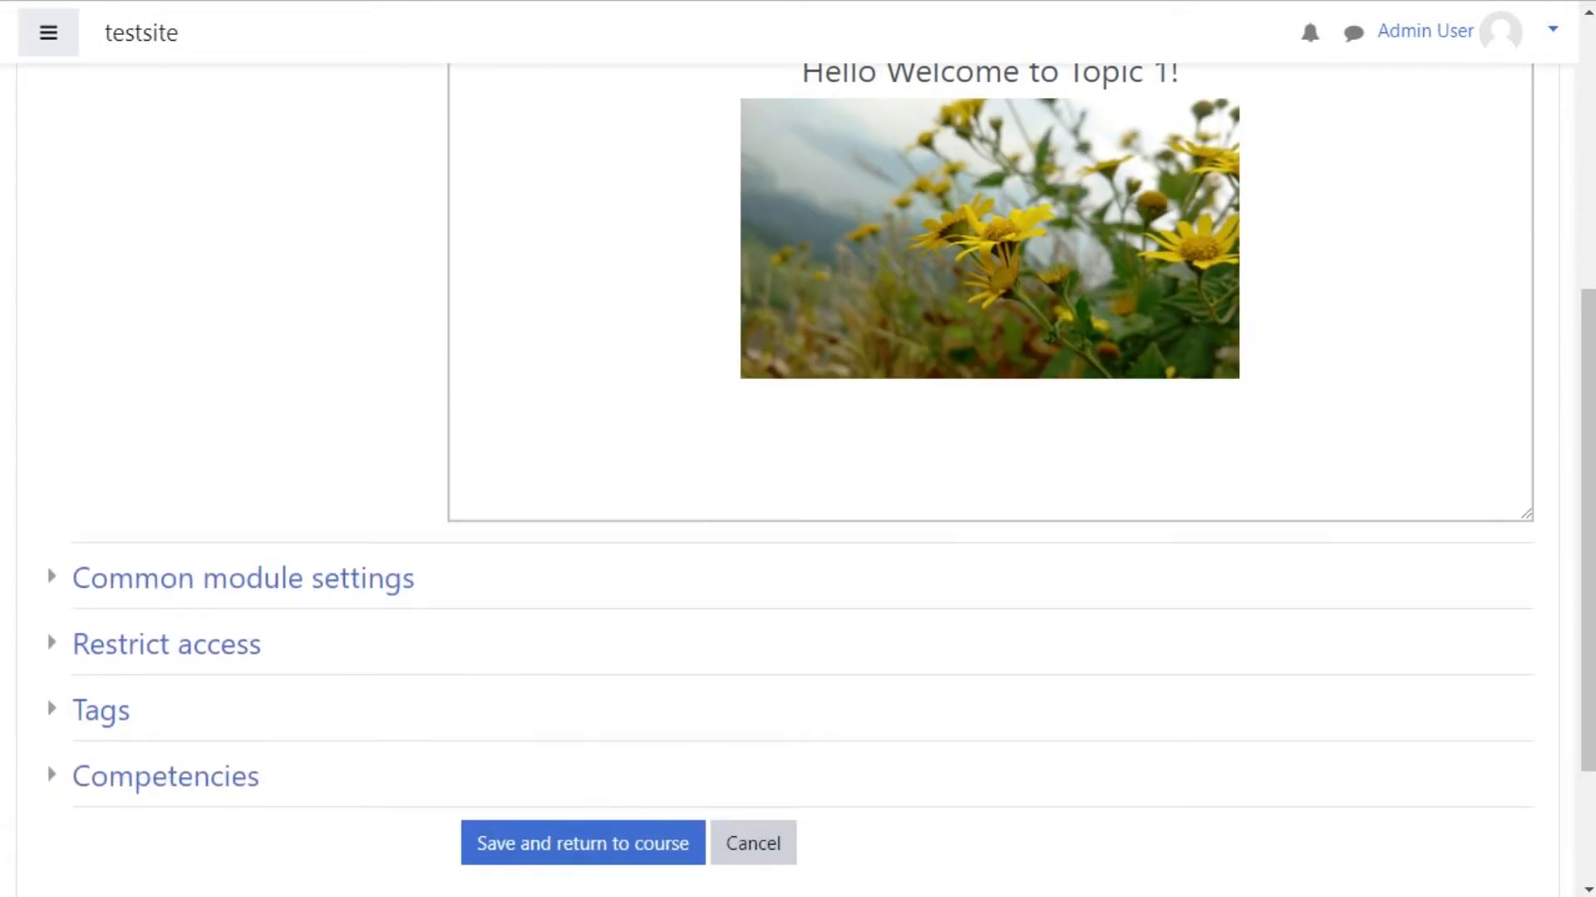
scroll(798, 482, "up", 5)
scroll(798, 482, "down", 6)
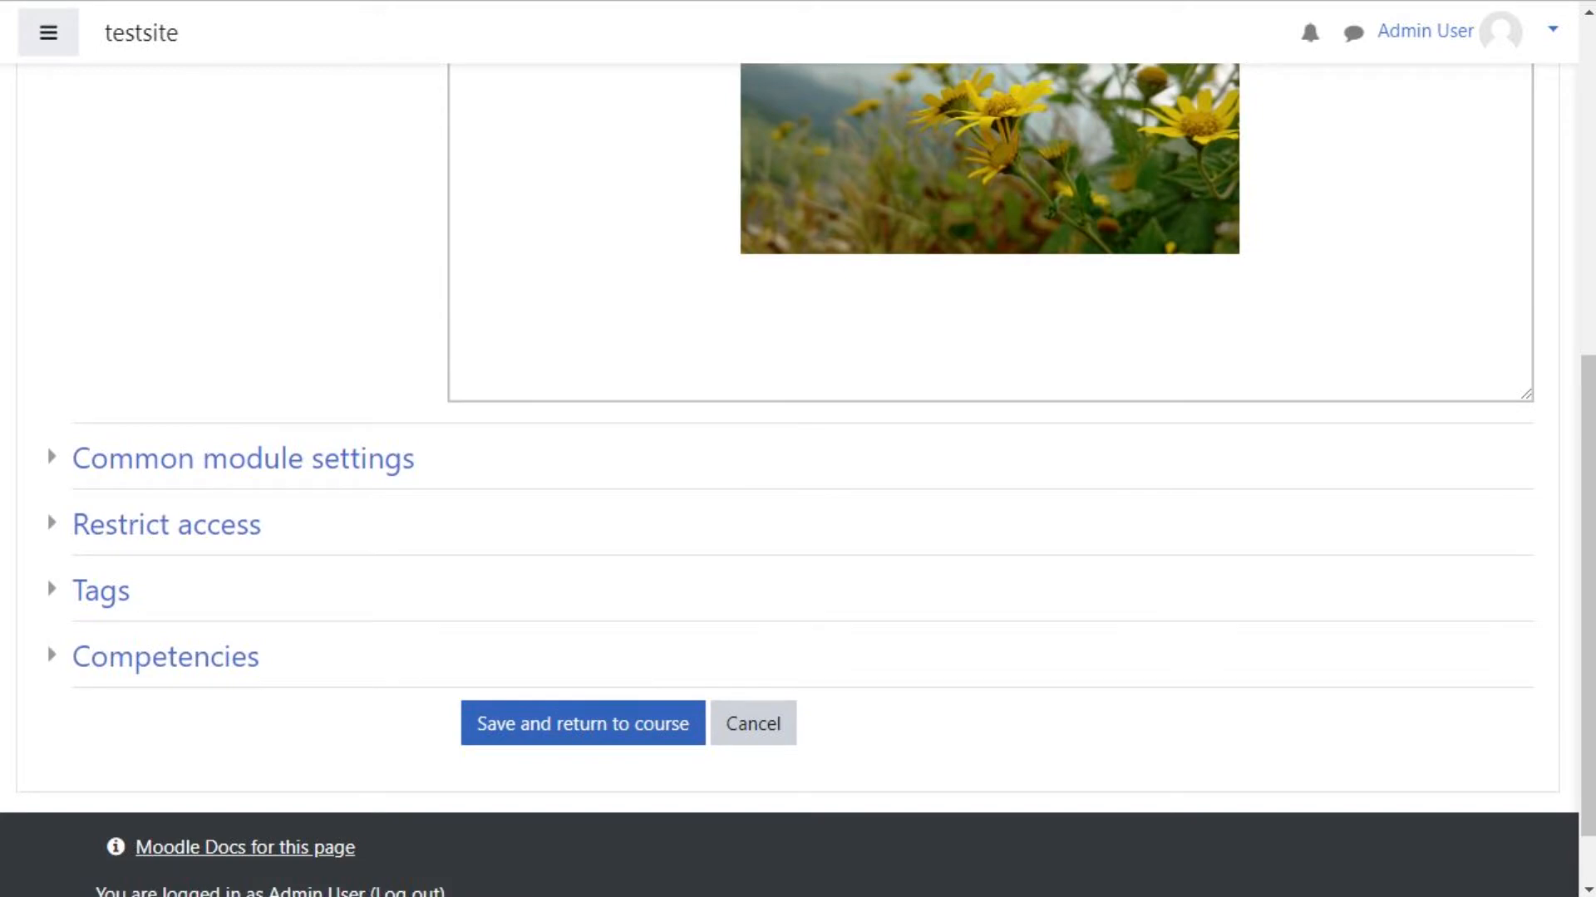
left_click(583, 723)
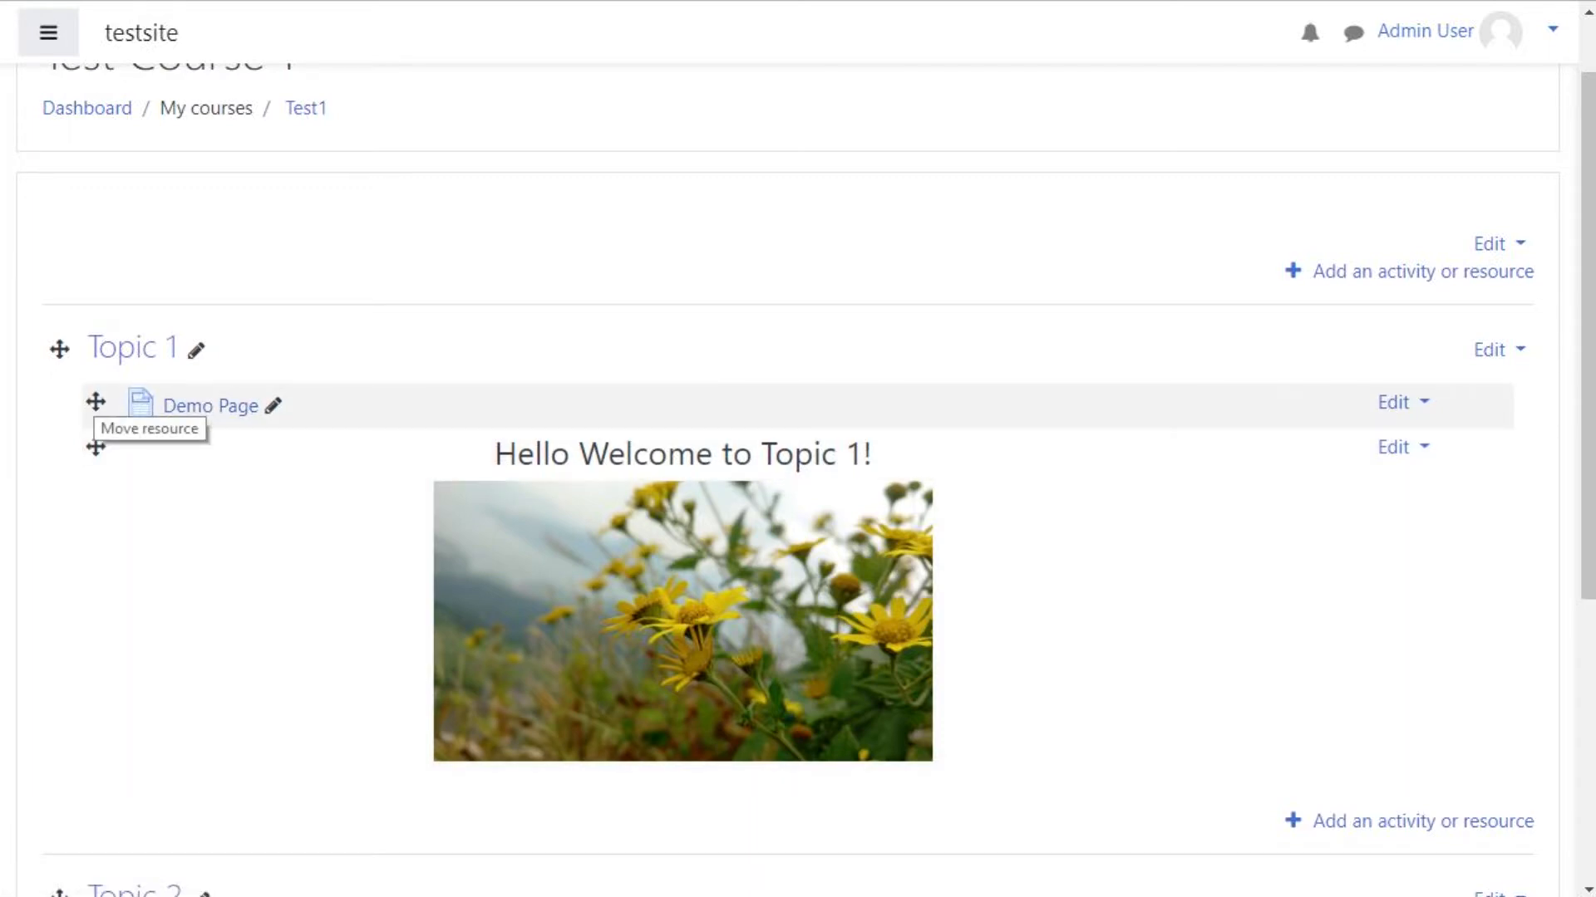
Step: Move the Demo Page below the welcome label within Topic 1
left_click_drag(96, 403, 100, 732)
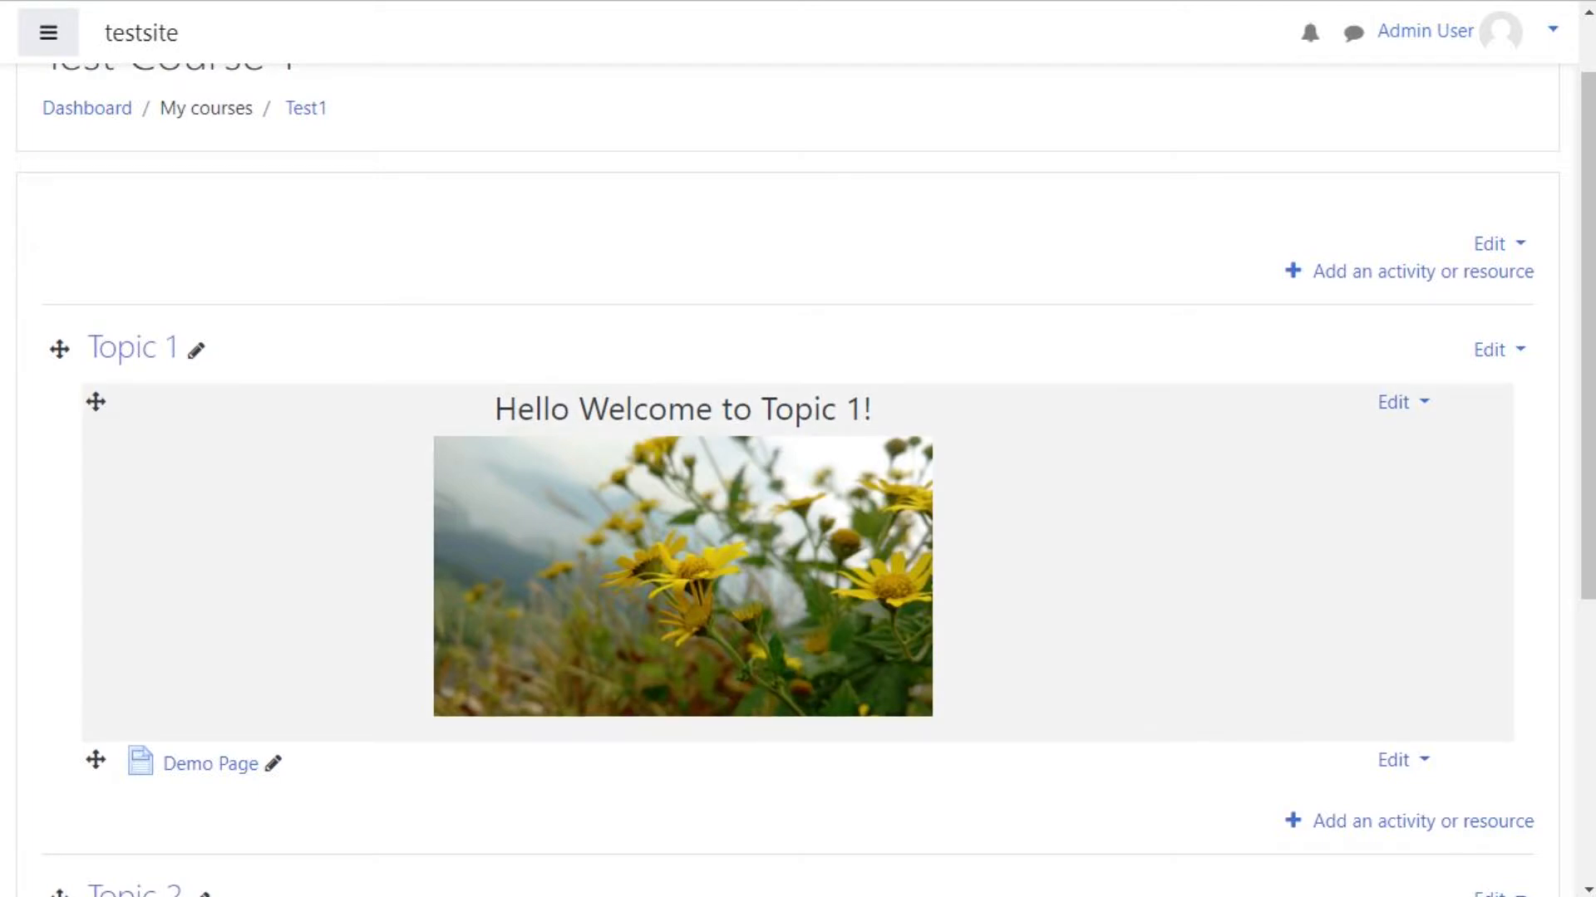
scroll(797, 499, "up", 1)
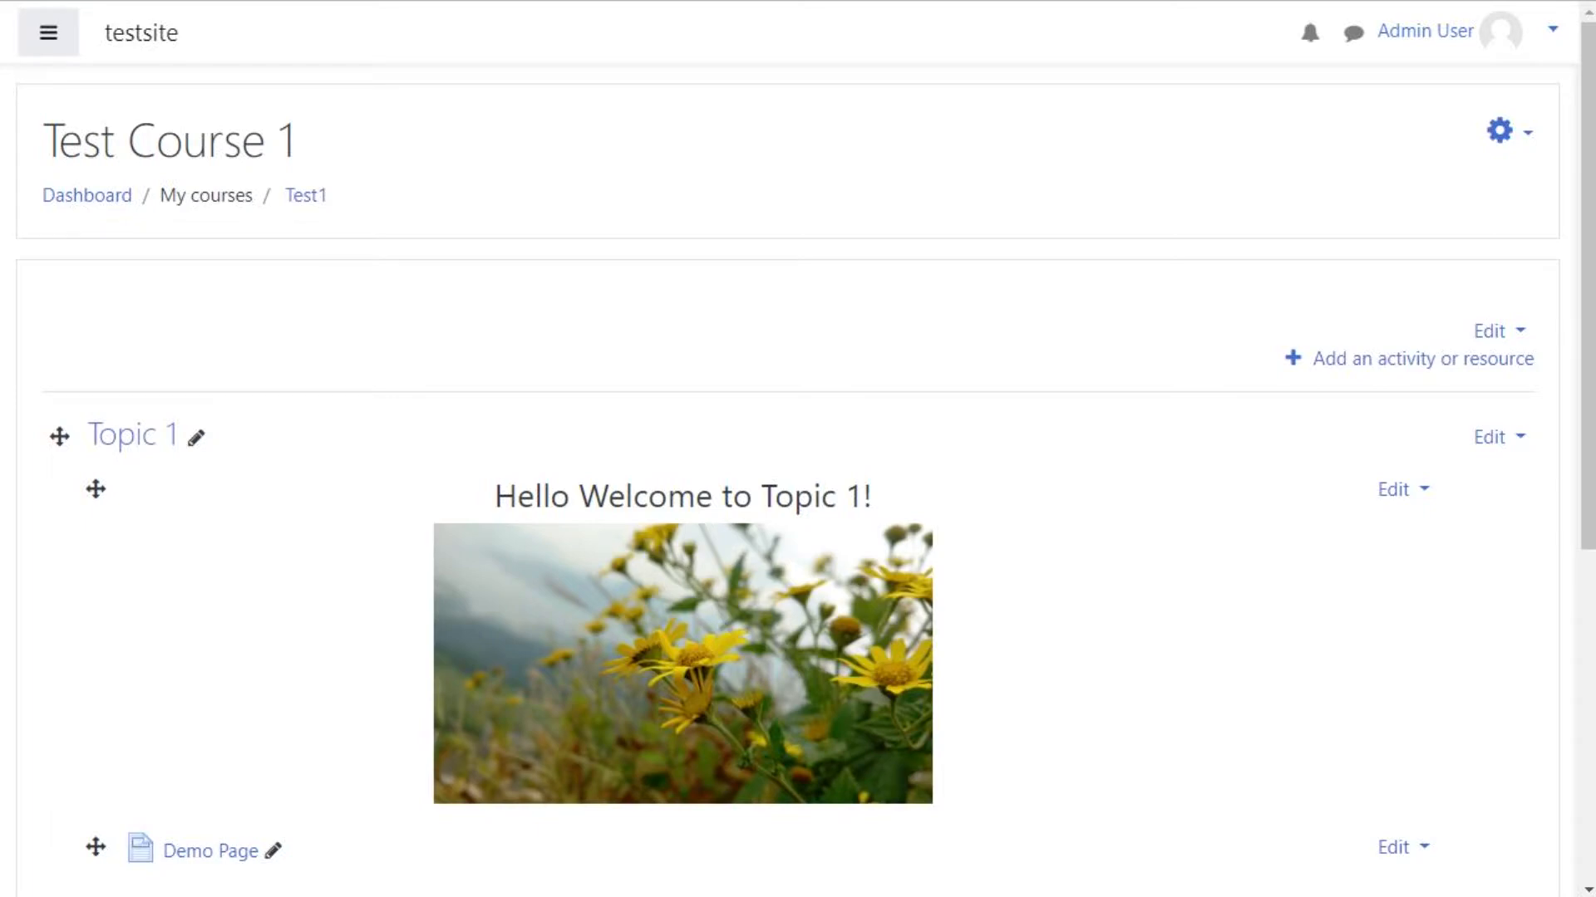
Step: Turn editing off and review how the Topic 1 section looks to students
left_click(1501, 131)
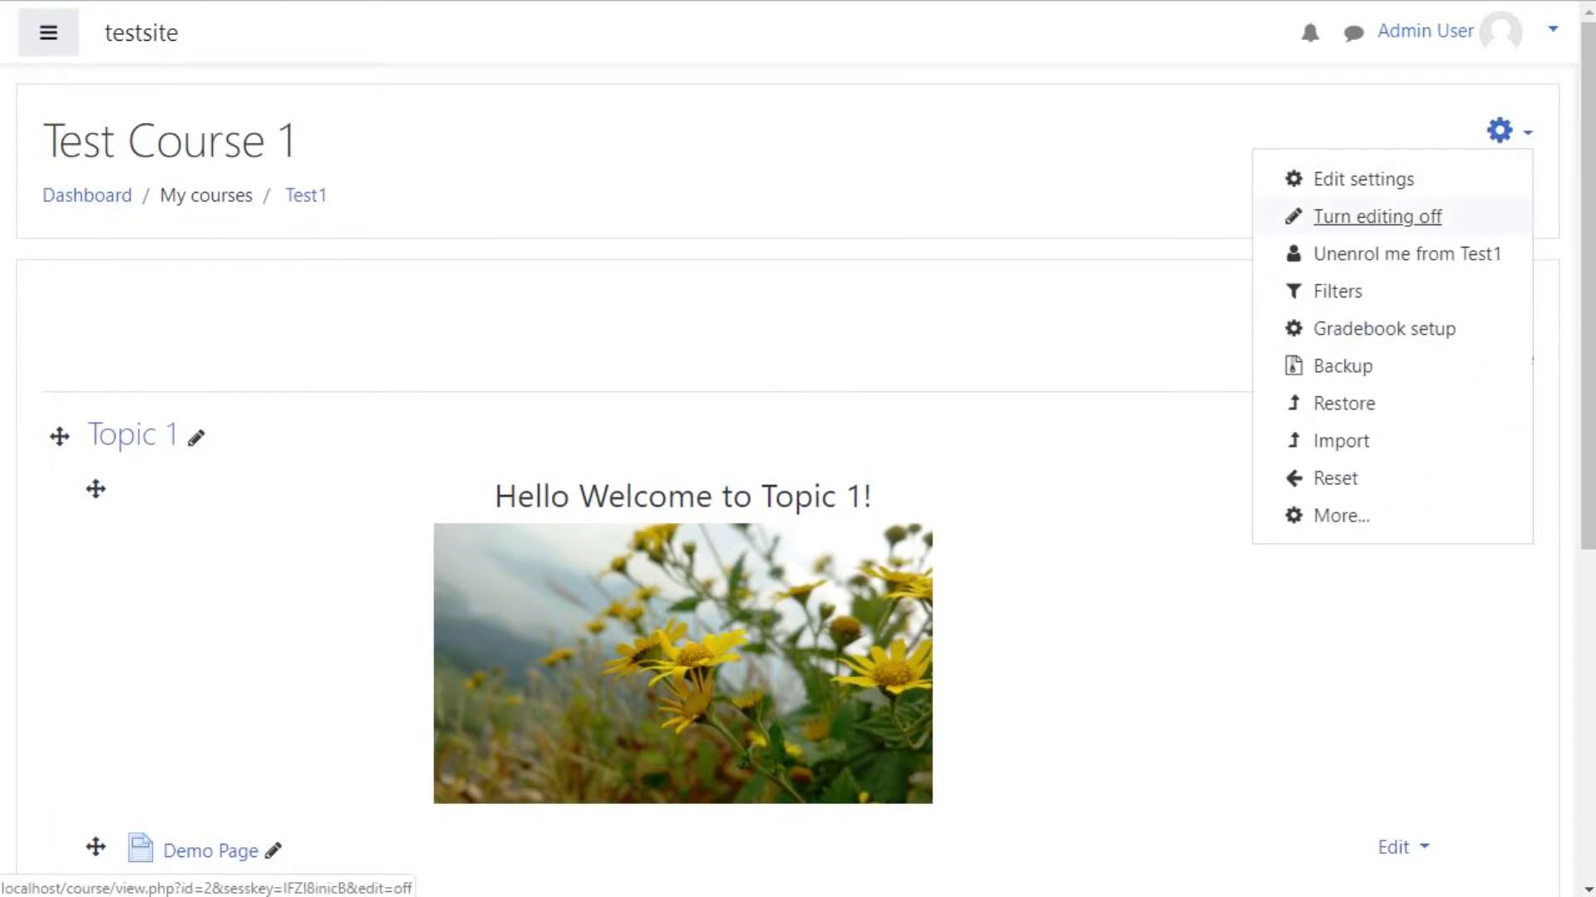
left_click(1501, 132)
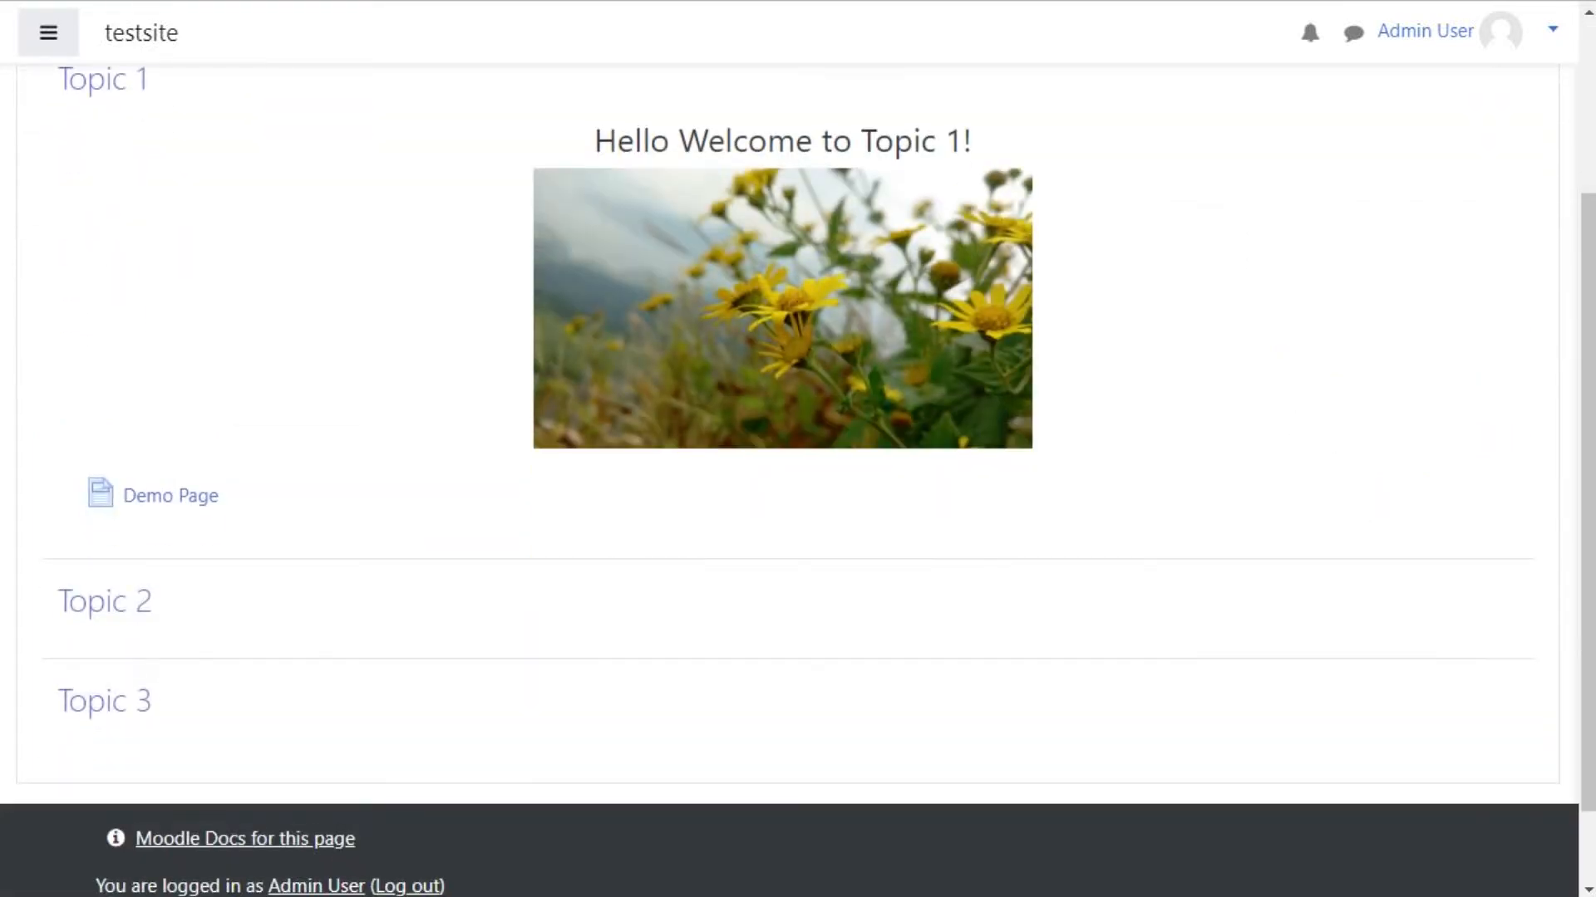
scroll(787, 482, "down", 2)
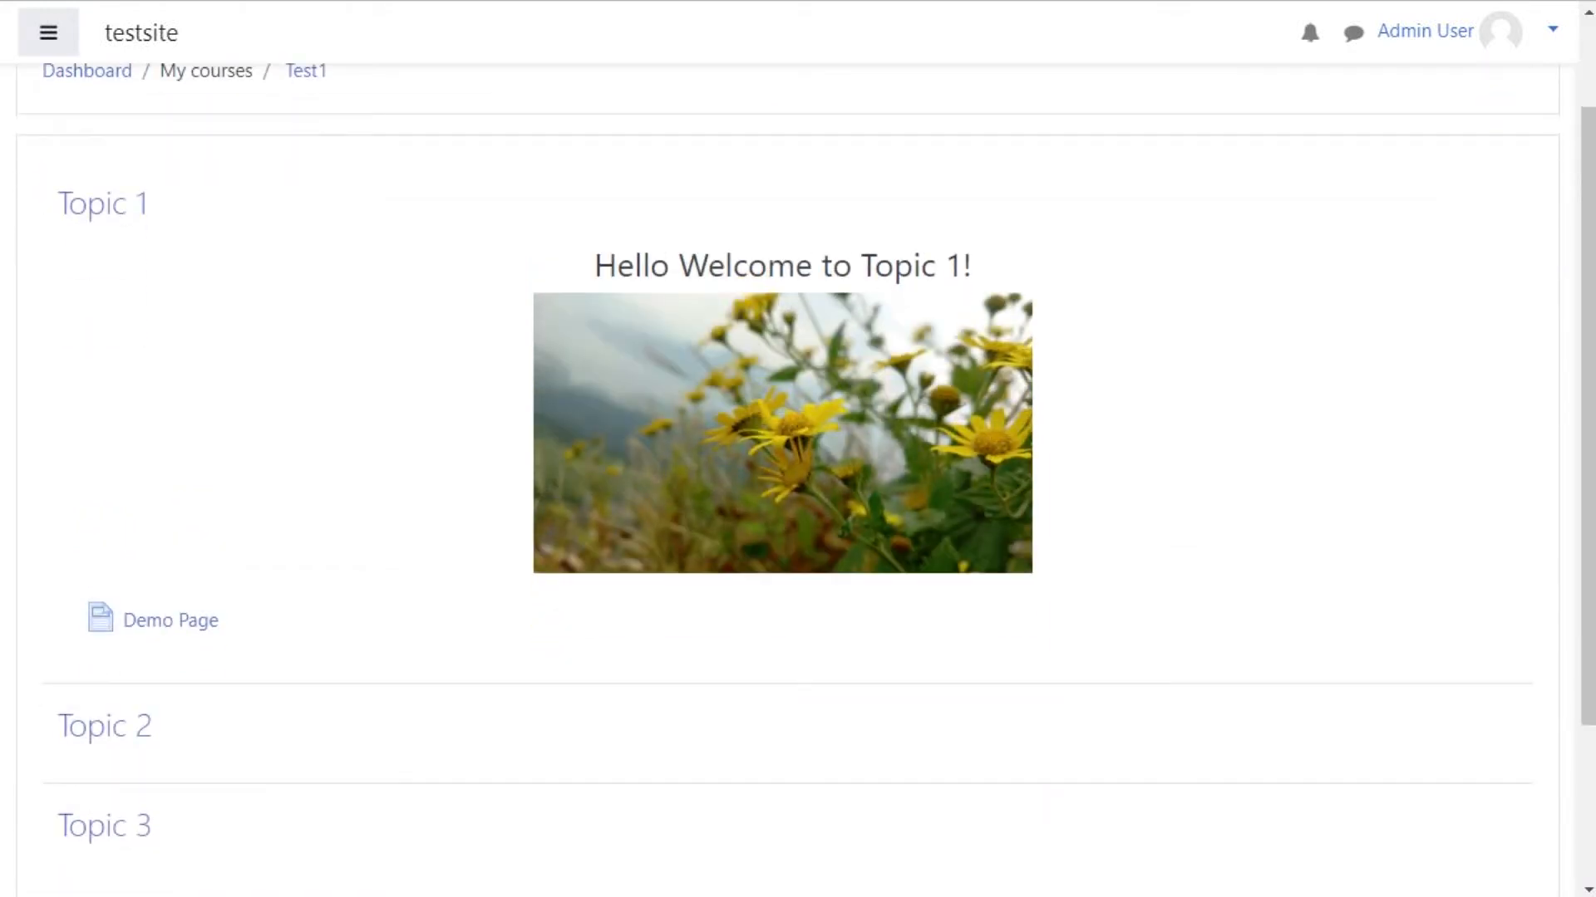
left_click_drag(593, 267, 974, 267)
left_click(980, 268)
scroll(798, 449, "down", 2)
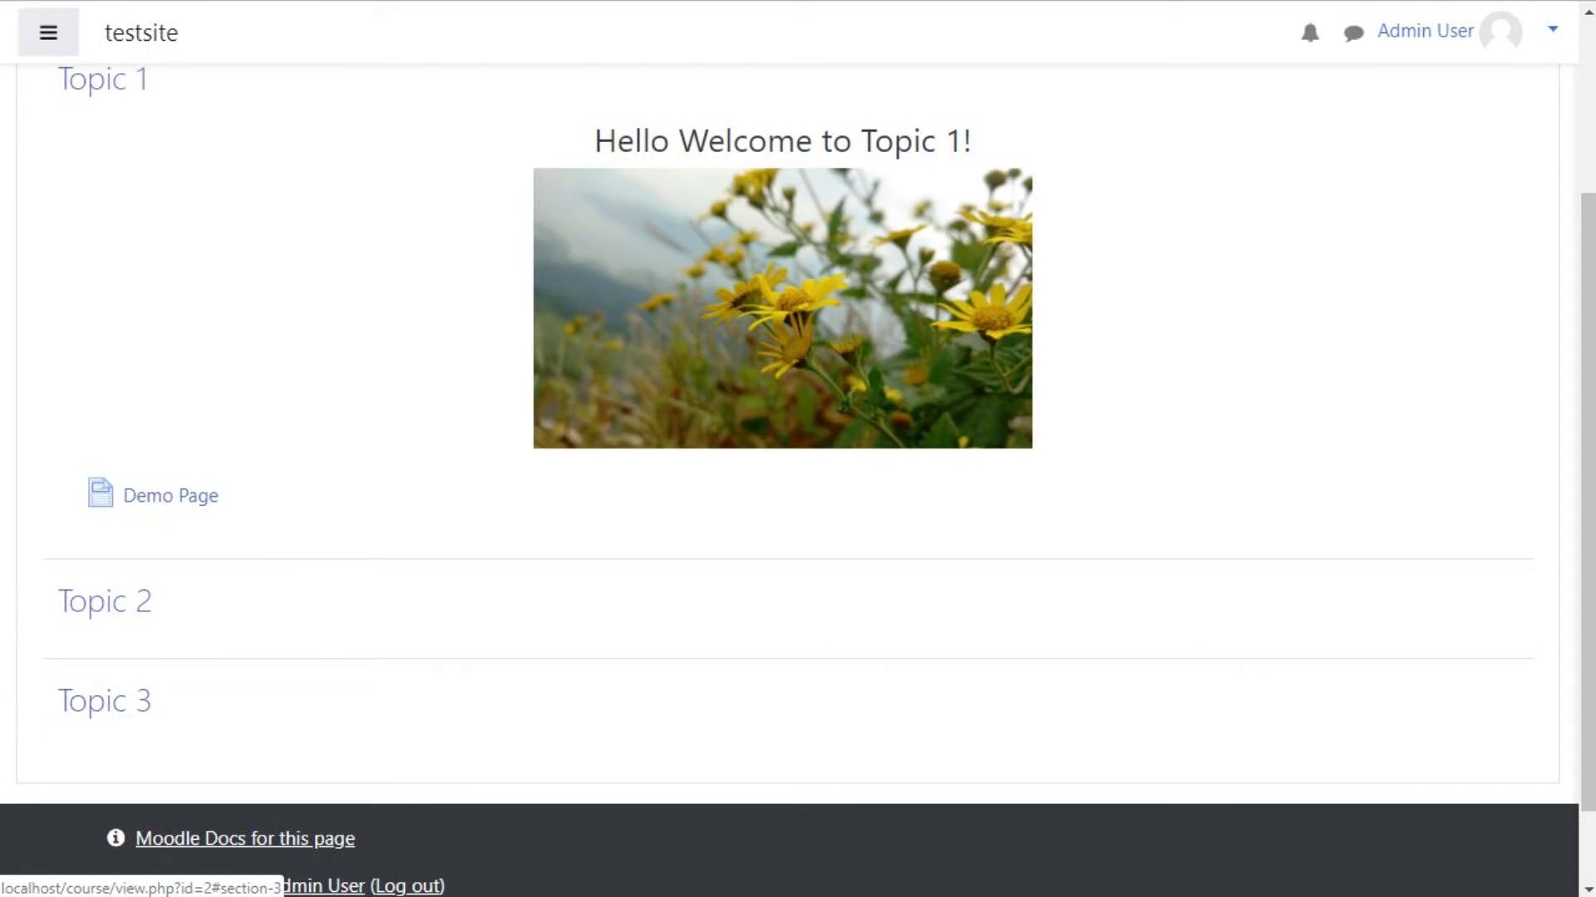
scroll(105, 701, "up", 3)
Step: Turn editing back on and hide Topic 3 and Topic 2 from students
left_click(1500, 131)
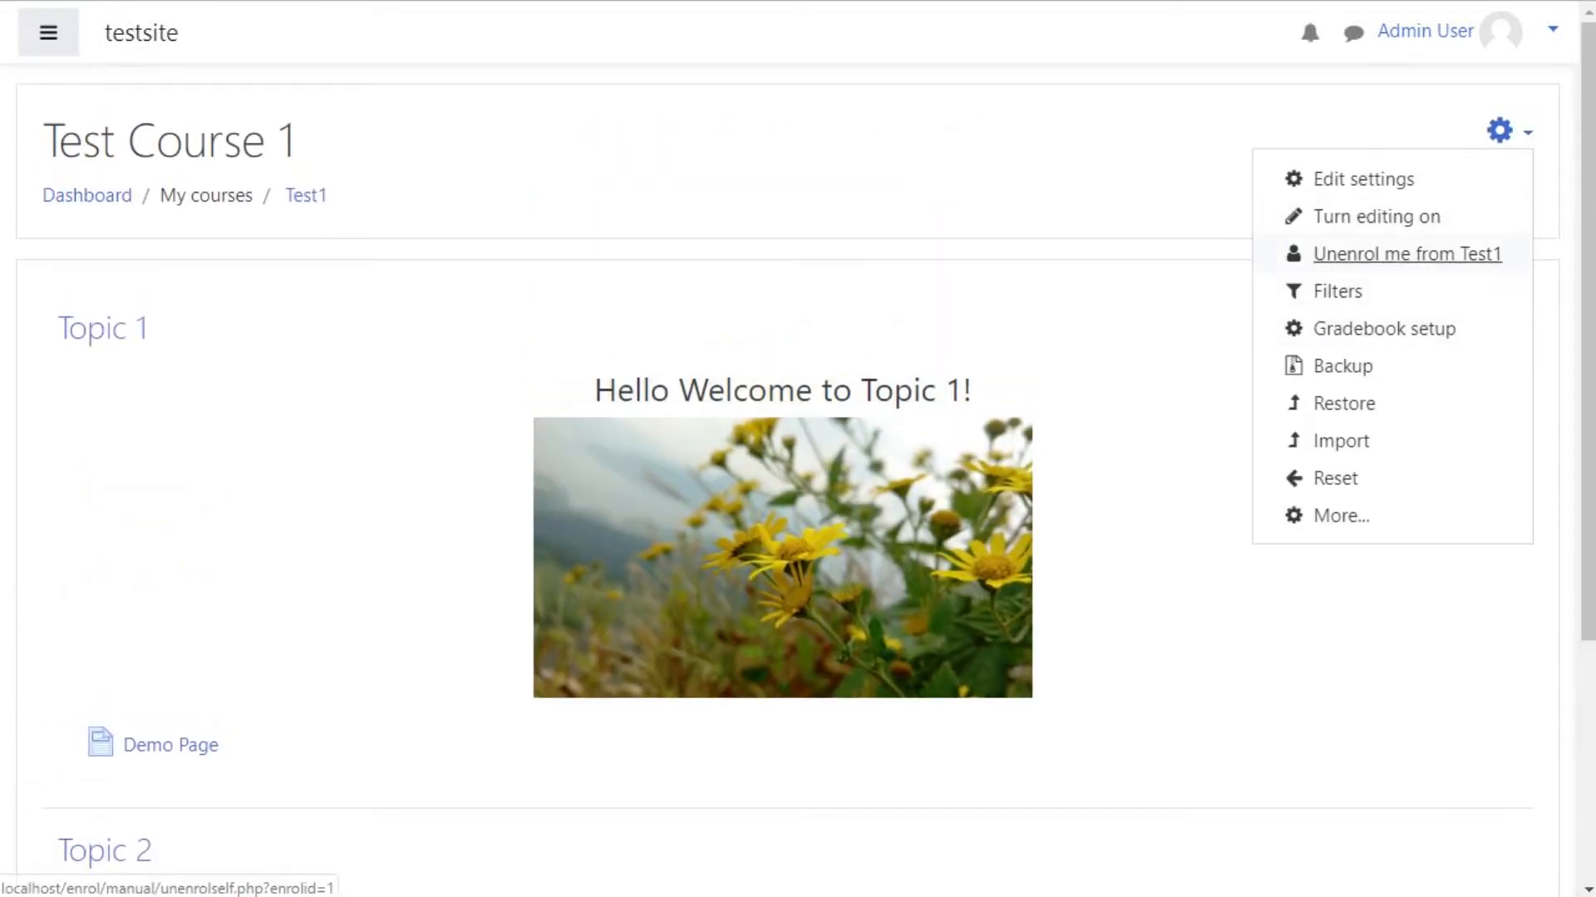
left_click(1376, 216)
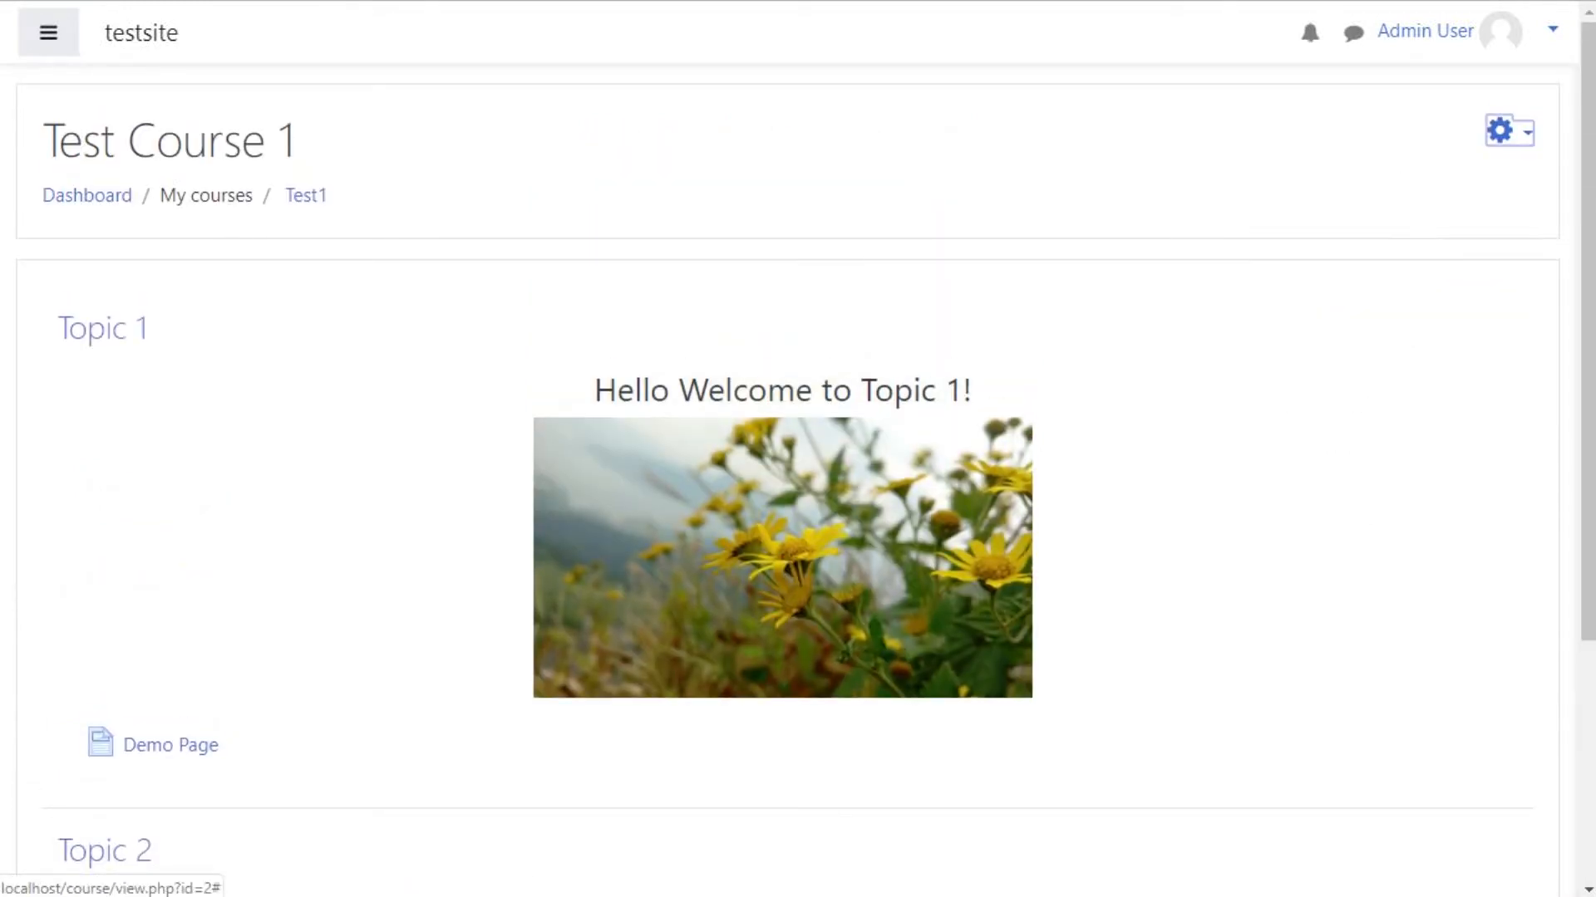
scroll(1376, 216, "down", 6)
left_click(1496, 549)
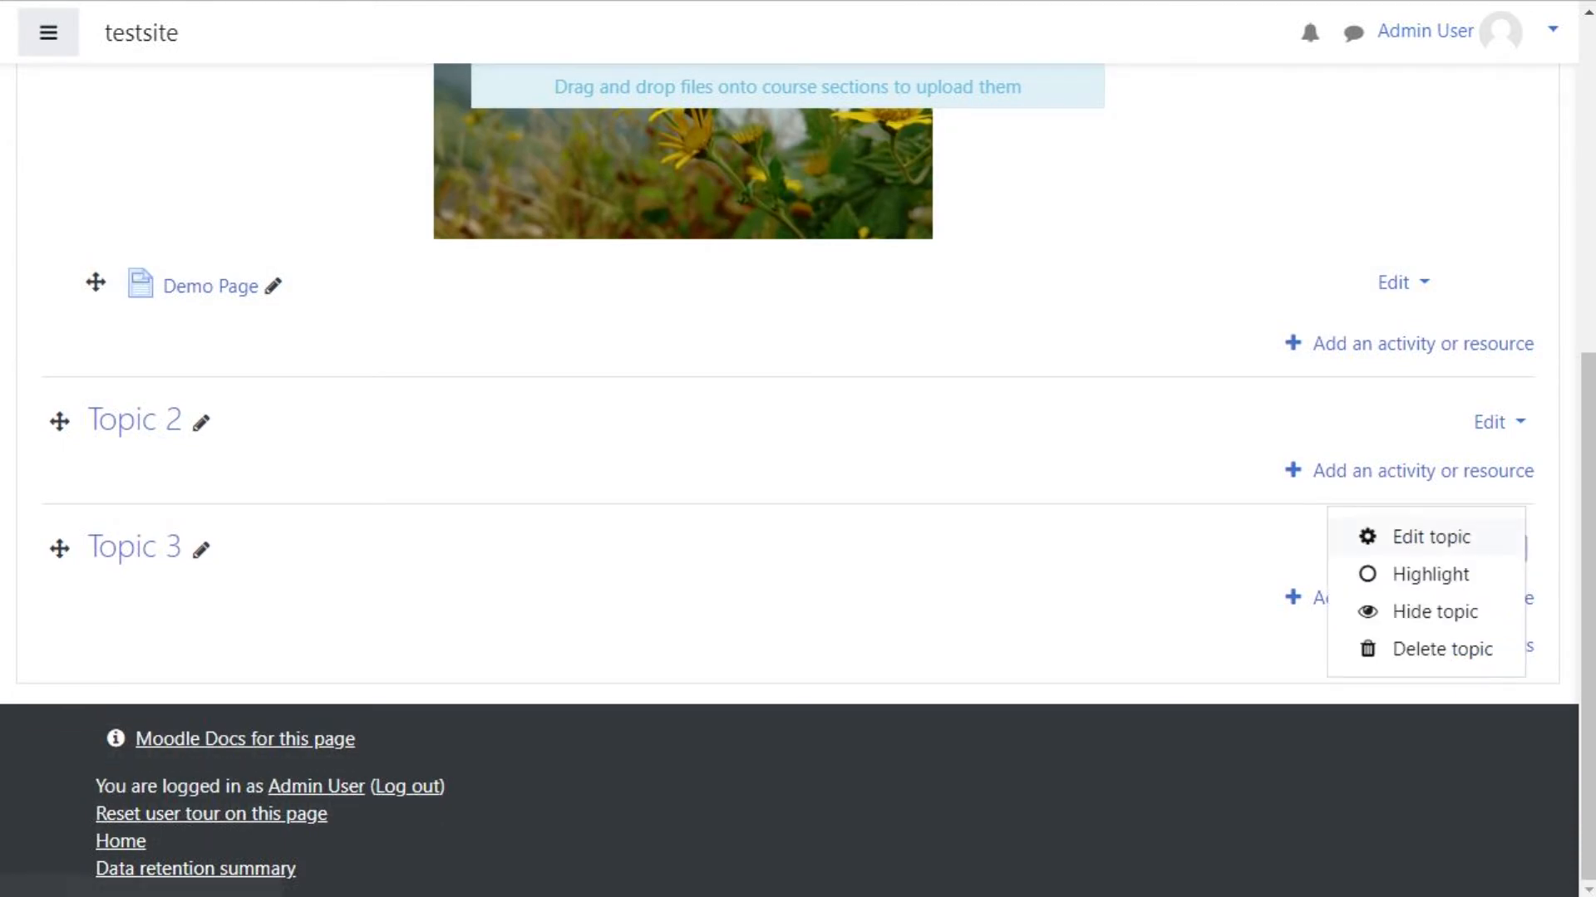
left_click(1429, 610)
left_click(1498, 422)
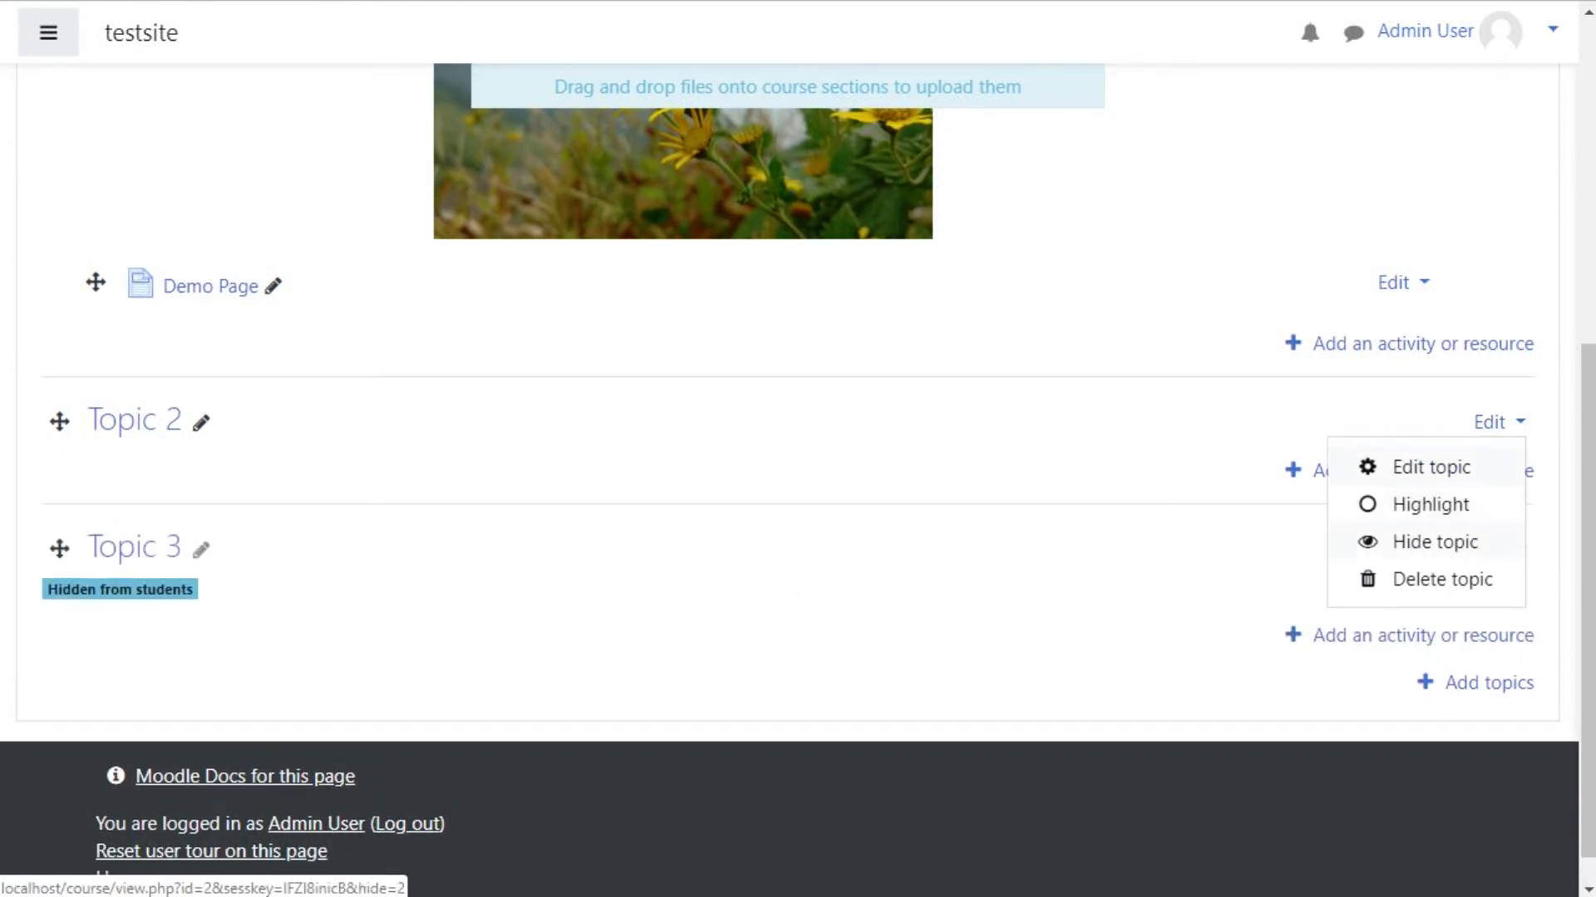
left_click(1428, 504)
Step: Turn editing off on the course page
scroll(1428, 504, "up", 6)
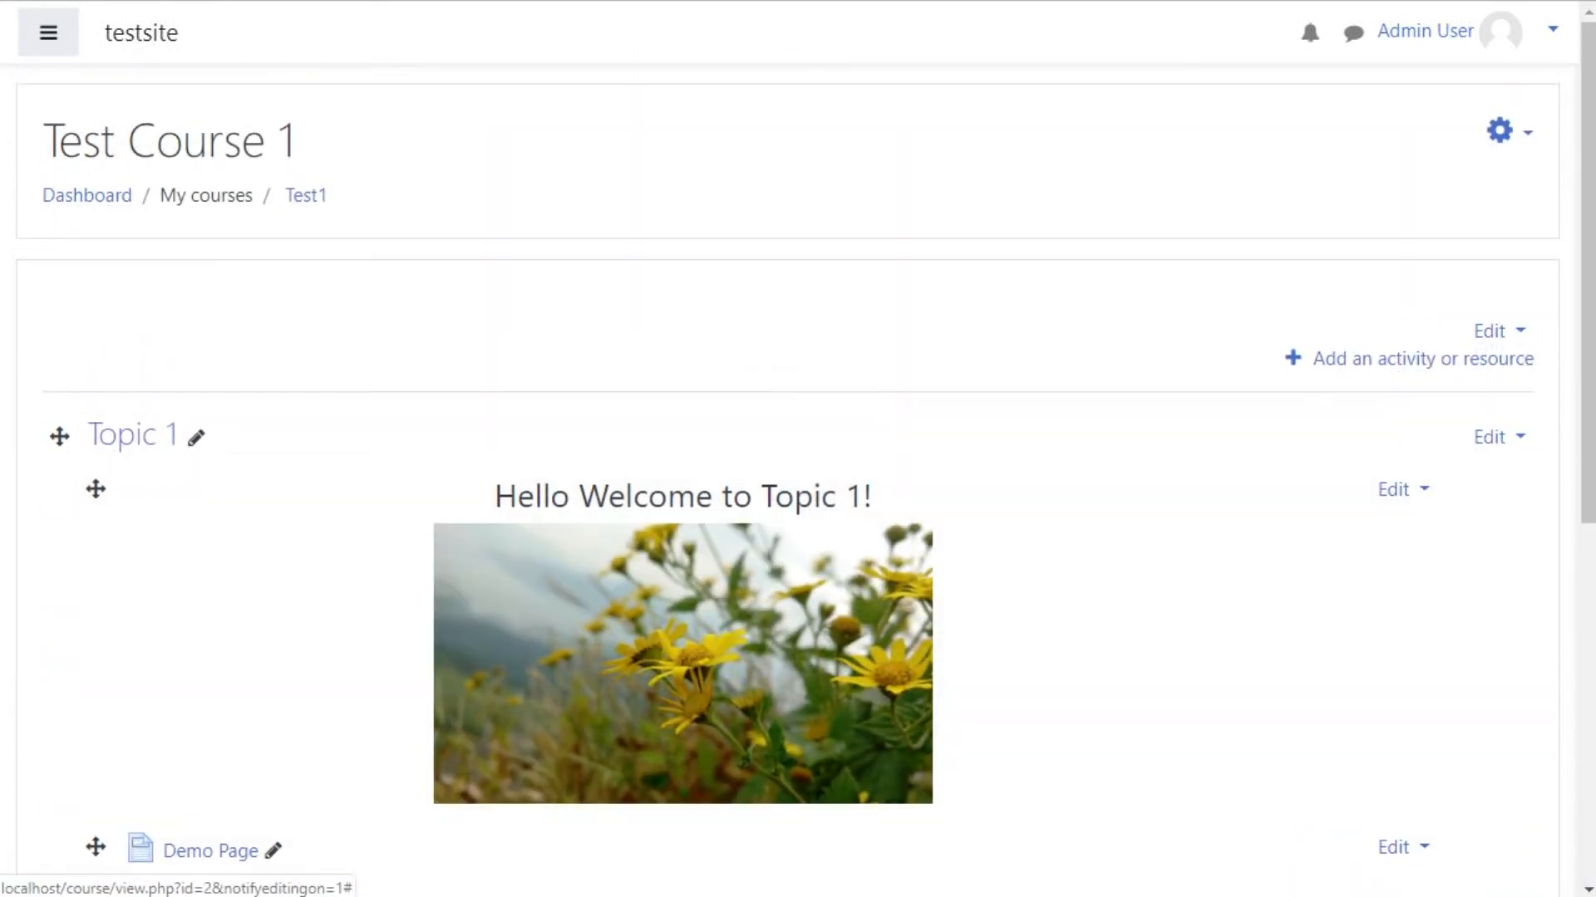
left_click(1500, 130)
left_click(1378, 217)
Step: Scroll through the course page to review Topics 1 to 3
scroll(1378, 216, "down", 6)
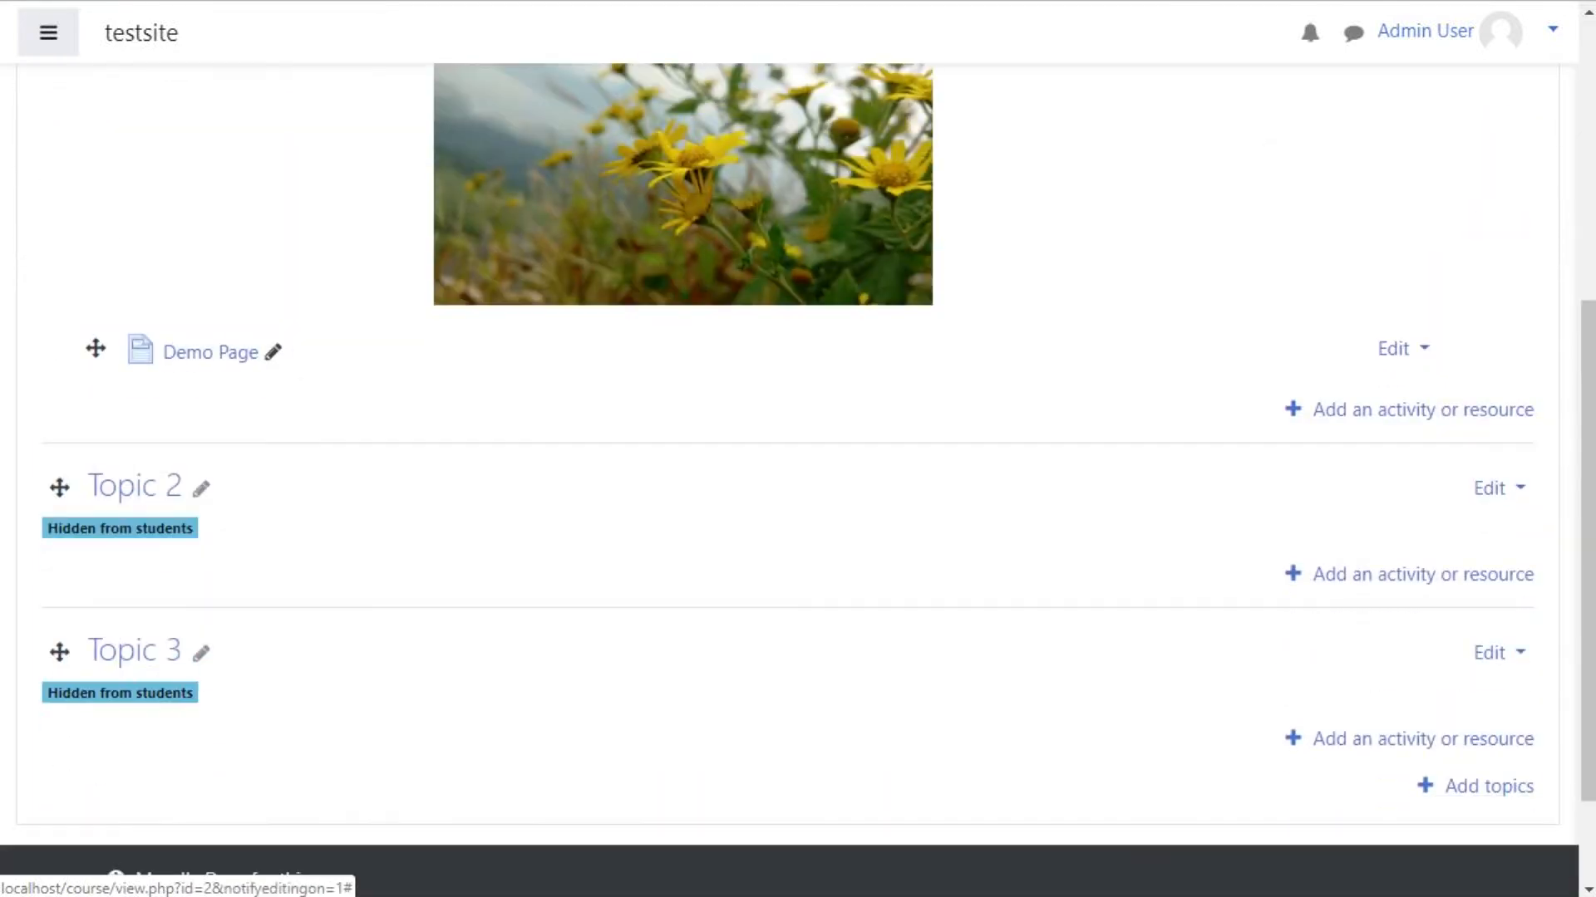
scroll(797, 449, "down", 5)
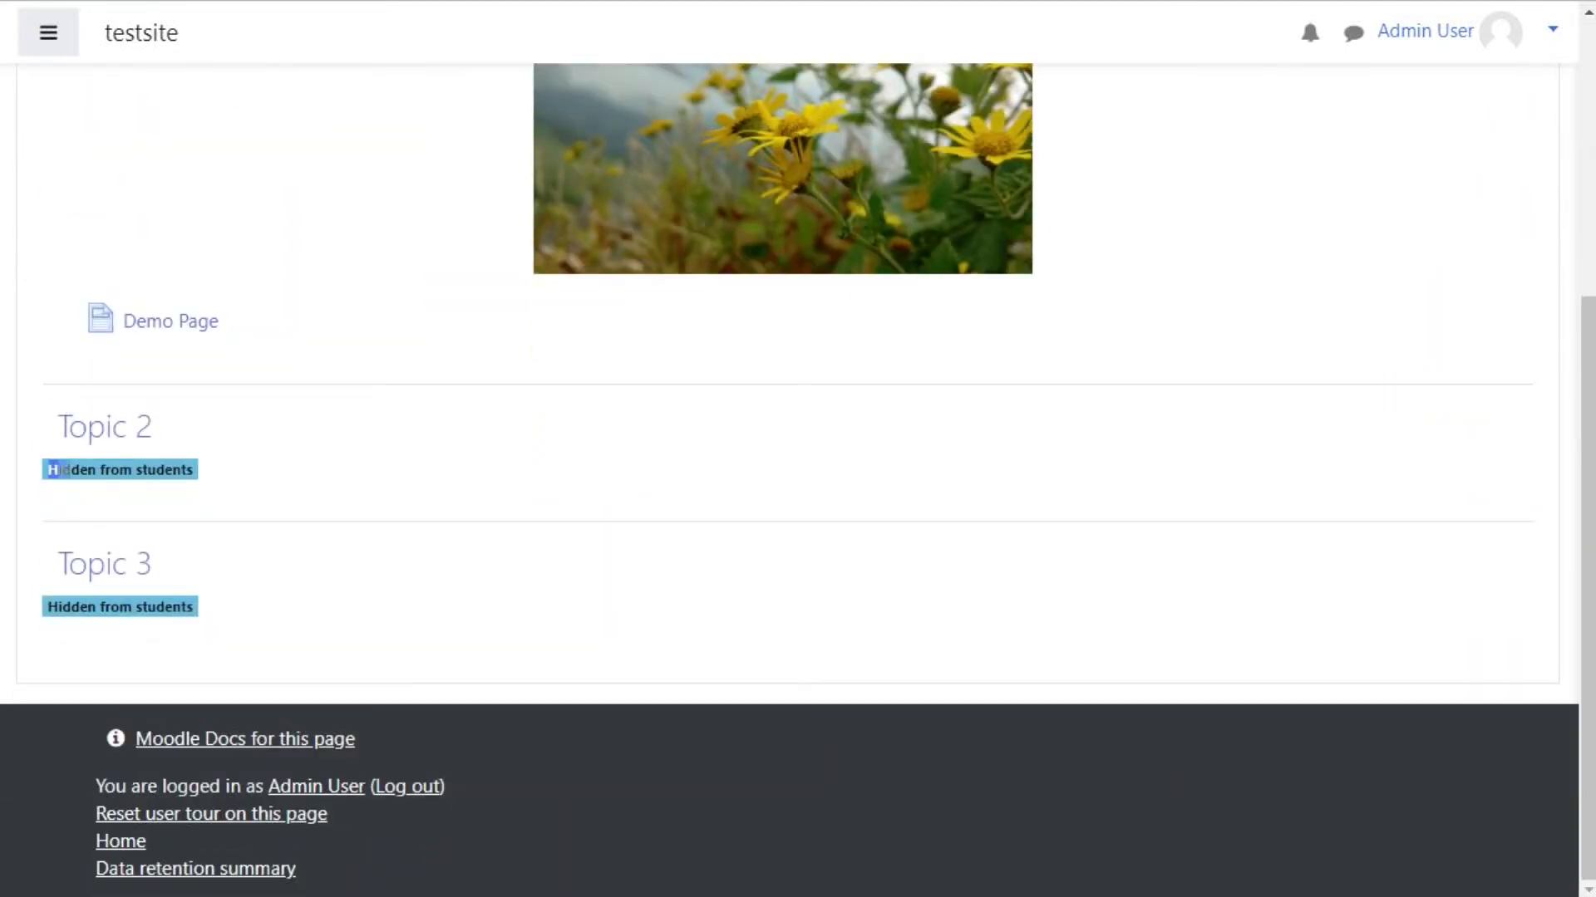
scroll(798, 449, "up", 3)
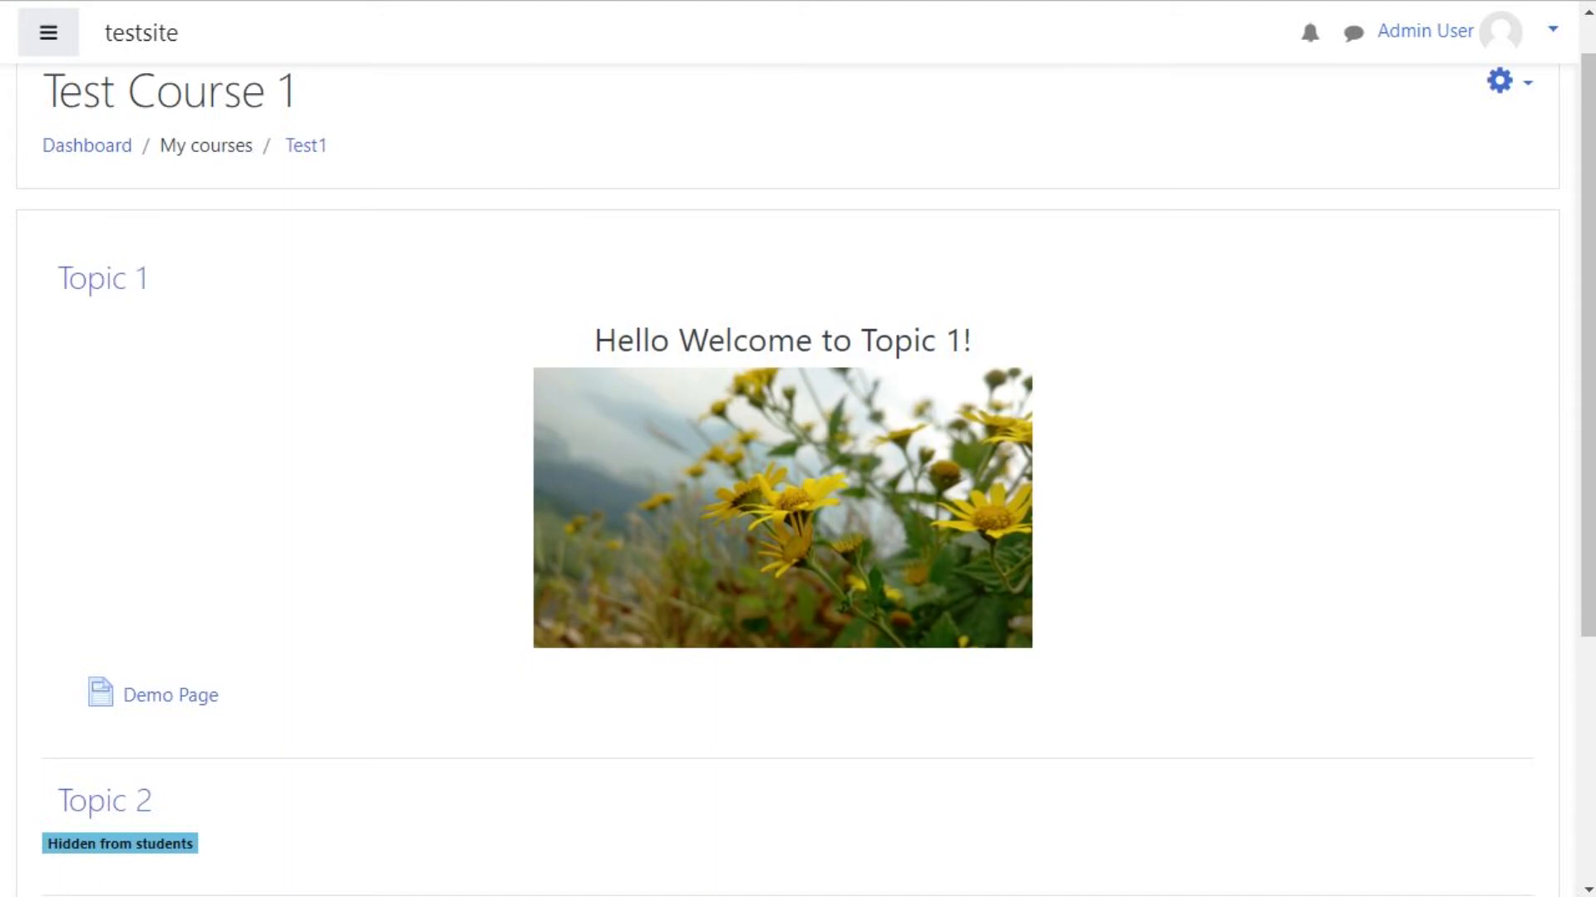
scroll(797, 448, "down", 1)
scroll(797, 448, "up", 1)
scroll(797, 448, "down", 4)
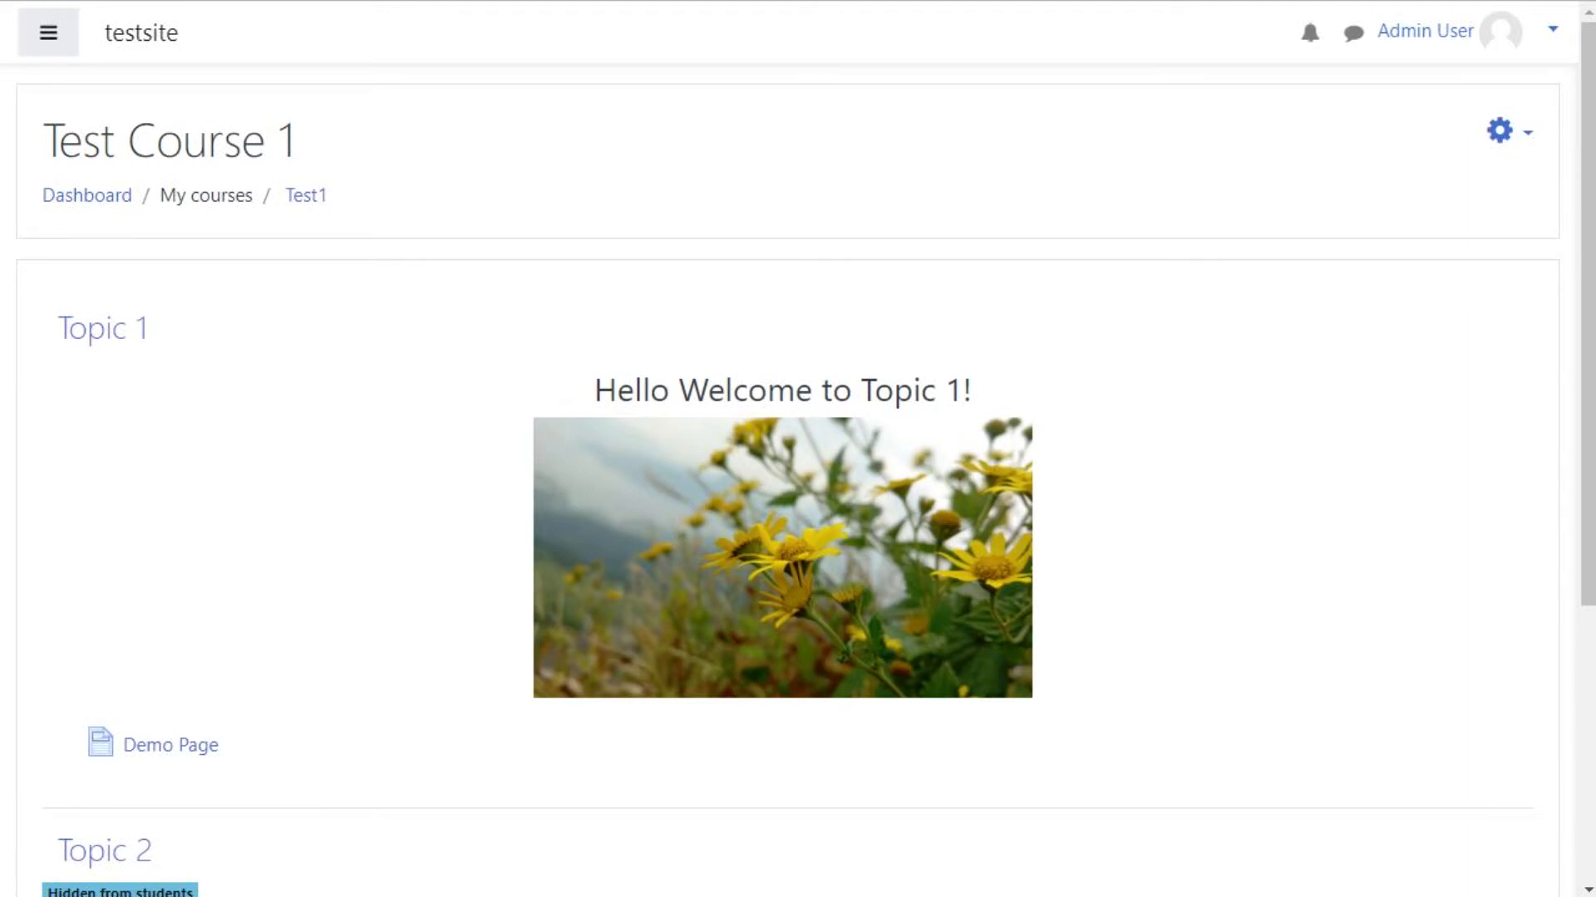
scroll(788, 482, "down", 1)
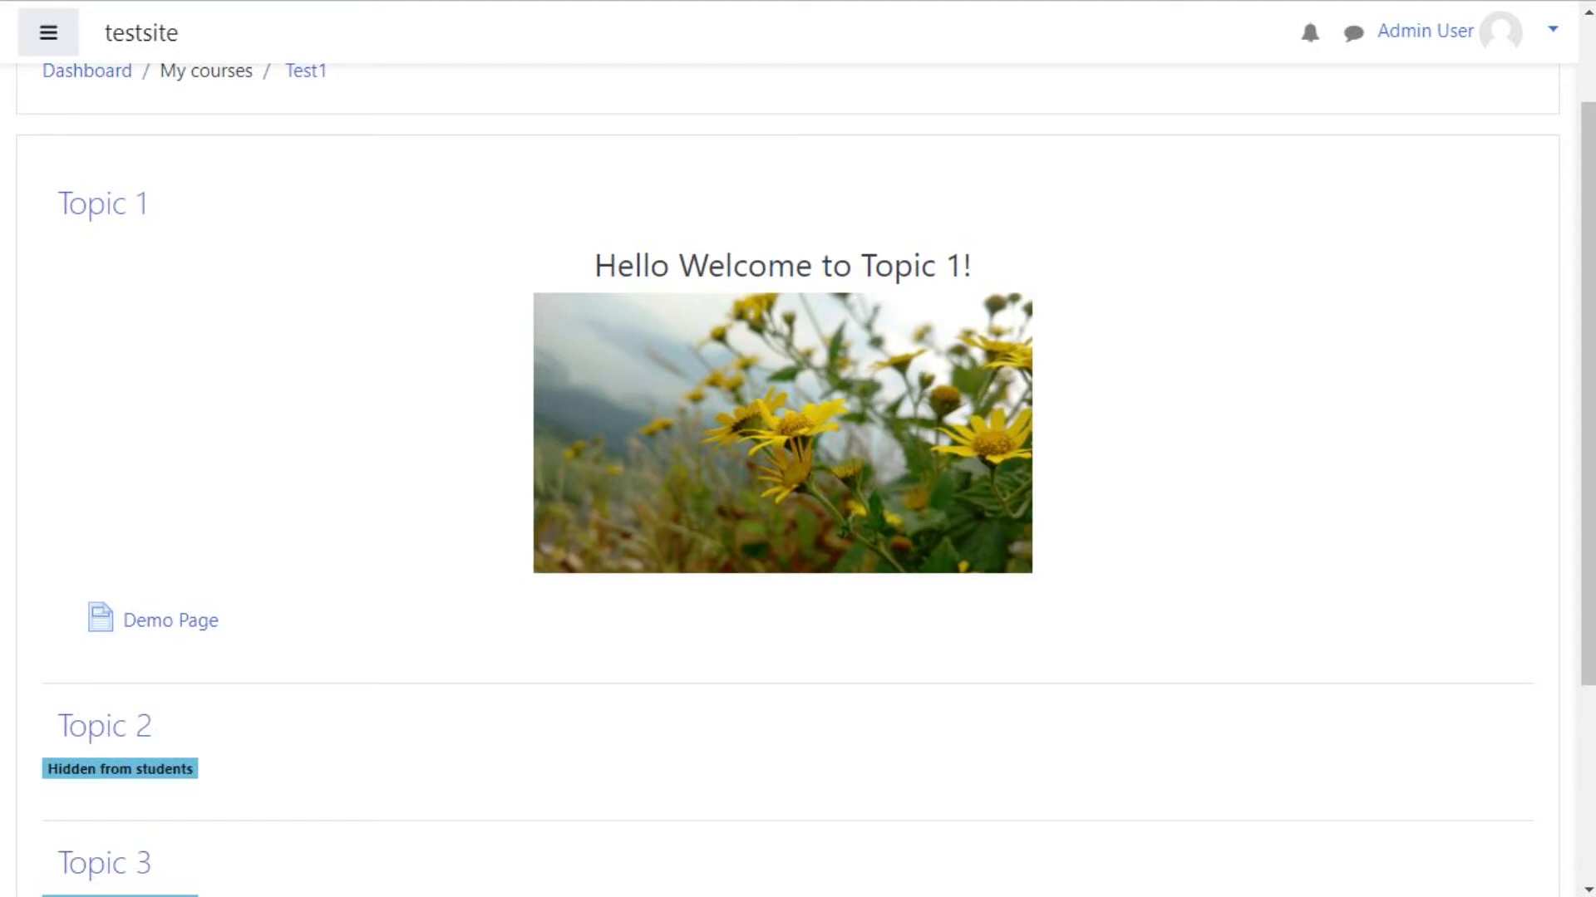
scroll(788, 482, "down", 1)
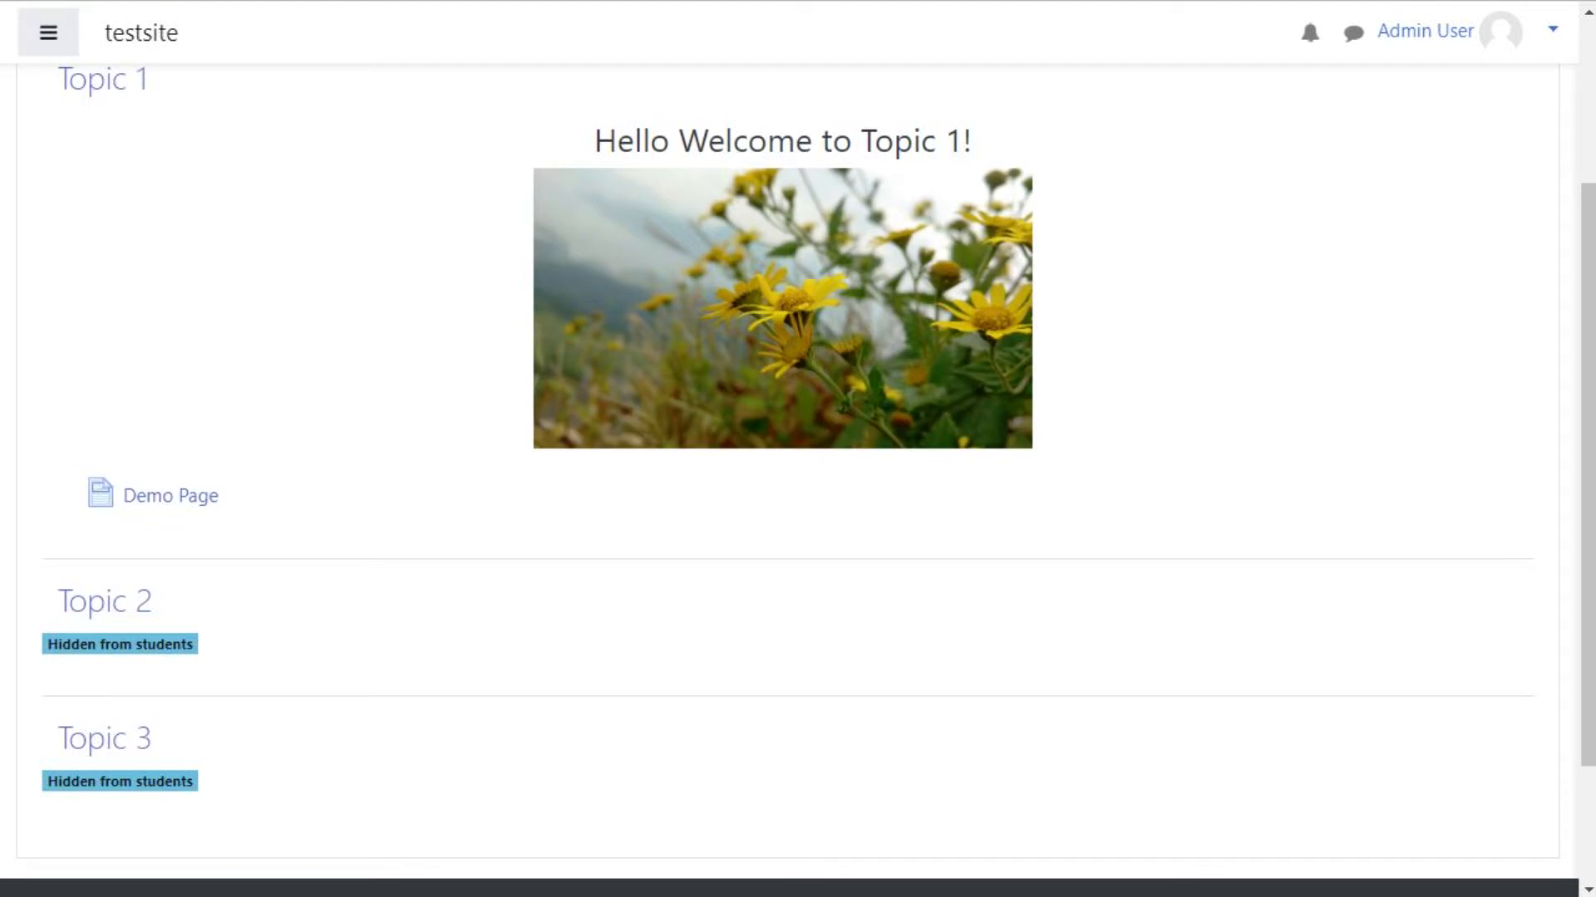
scroll(798, 448, "up", 3)
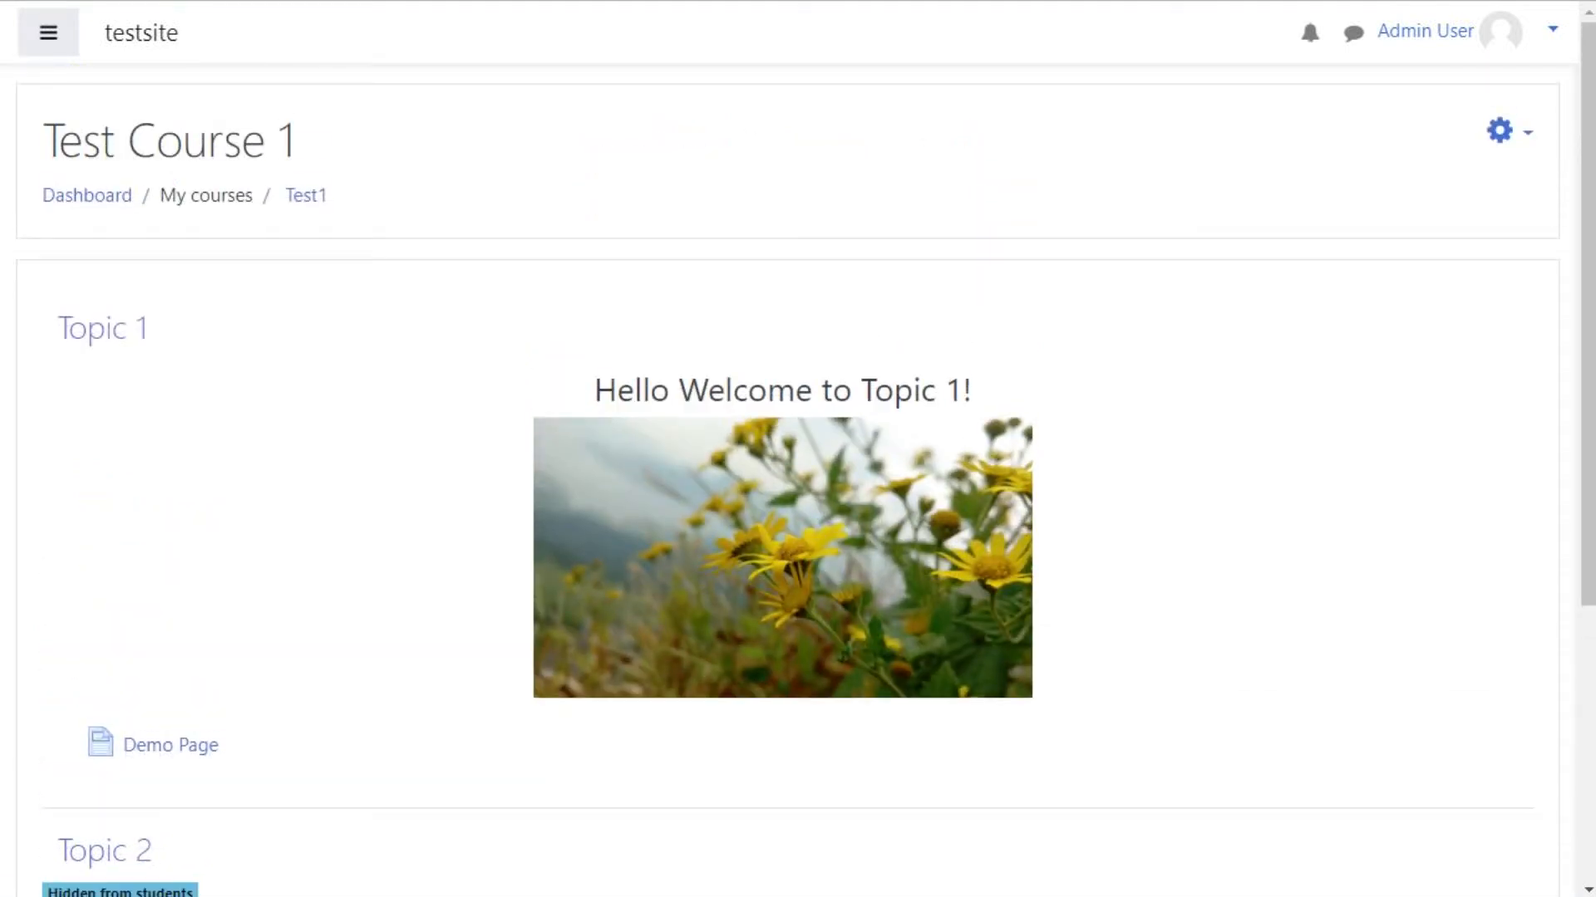
scroll(798, 449, "down", 5)
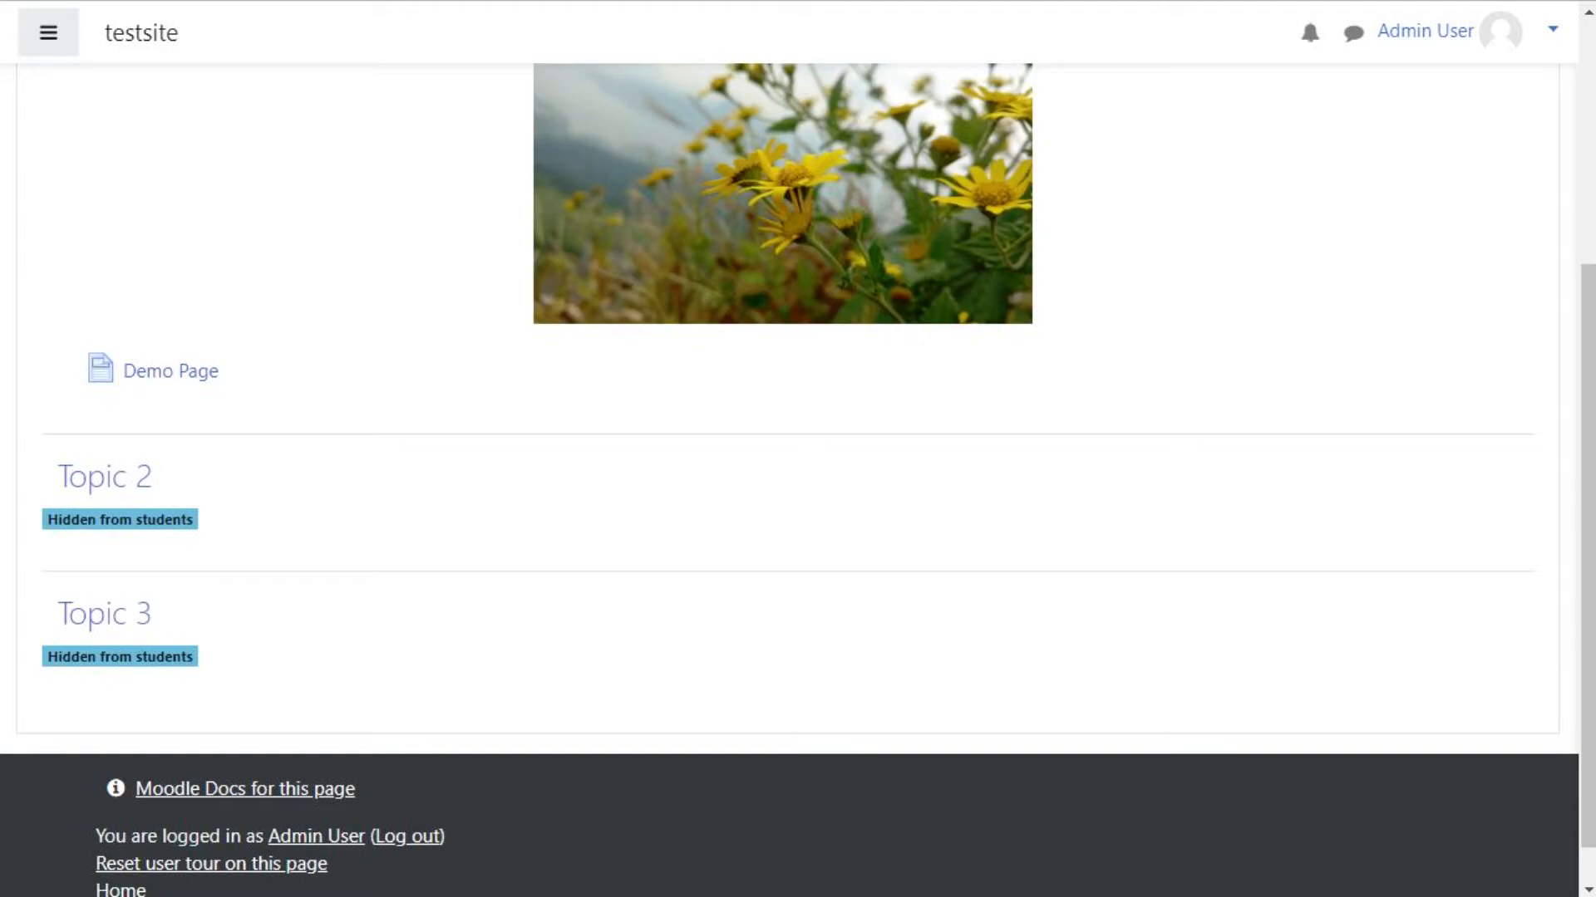